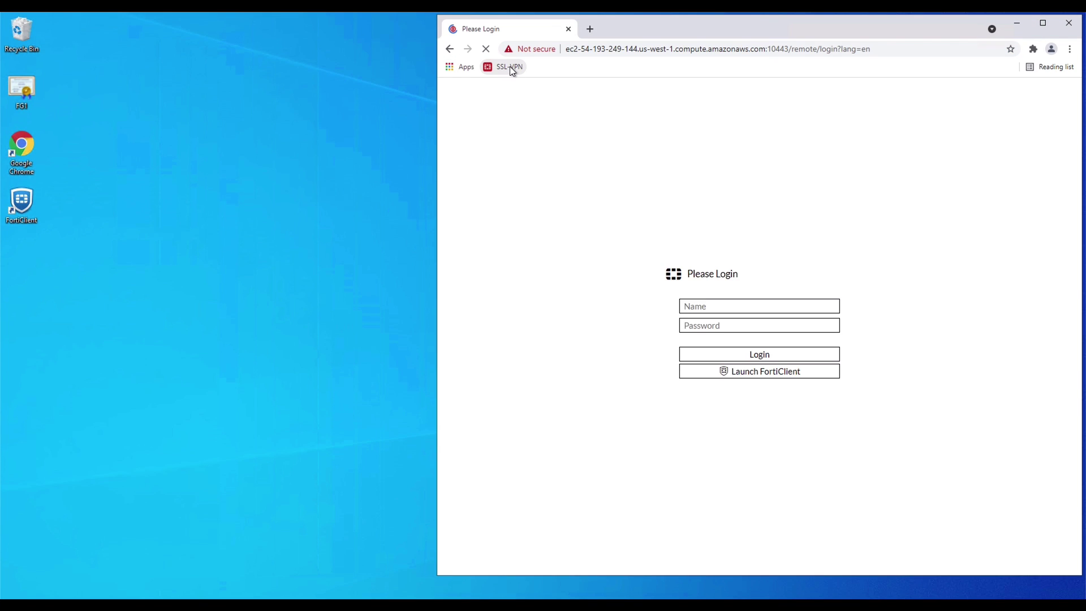
Sign in to the SSL-VPN portal through Microsoft single sign-on with the Azure account
{"action": "left_click", "coordinate": [723, 380]}
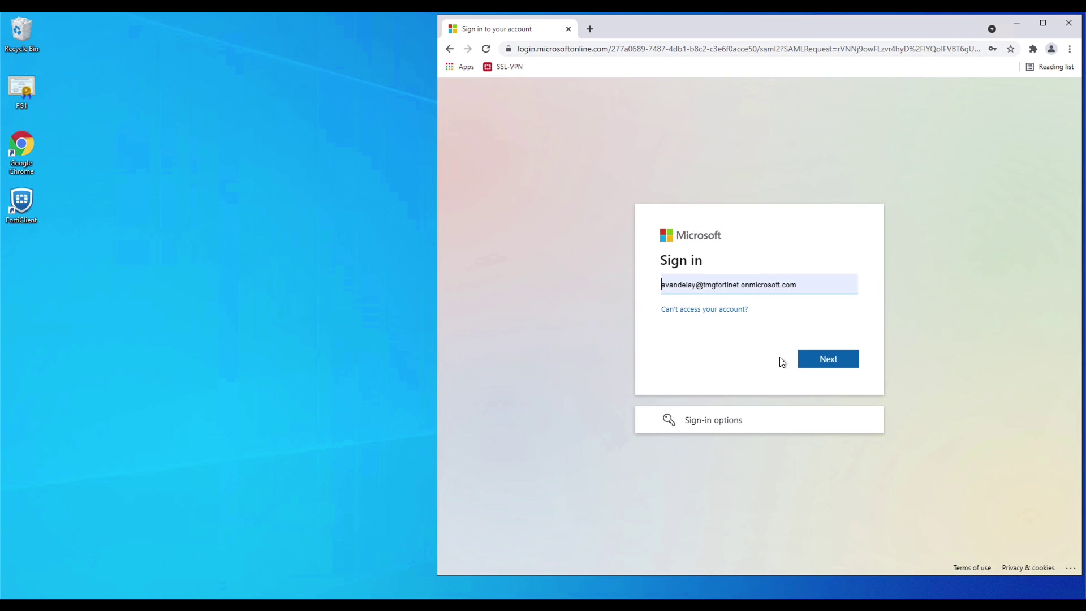
{"action": "left_click", "coordinate": [809, 358]}
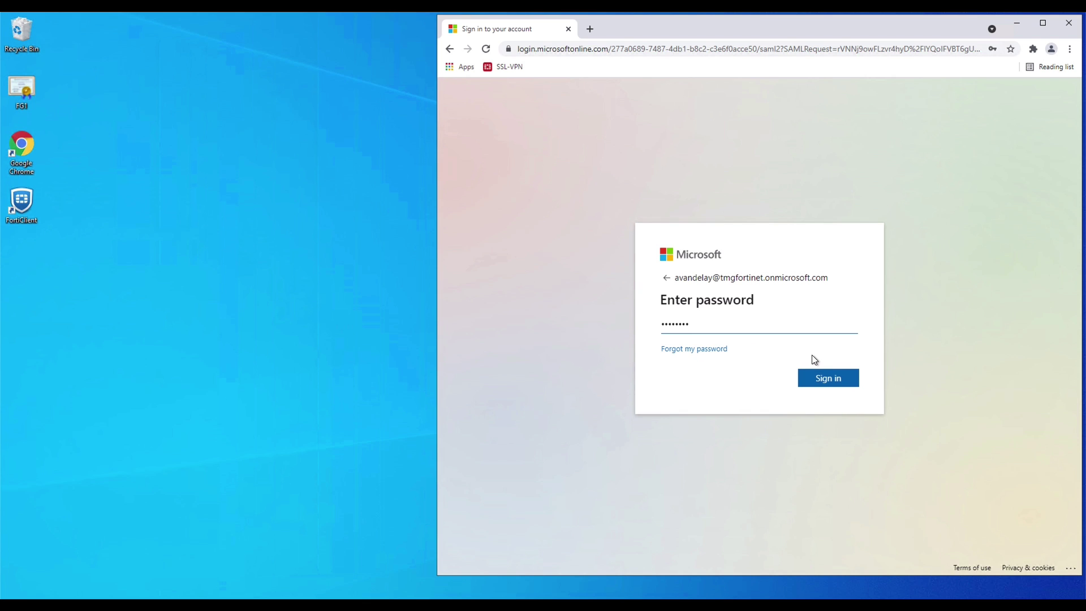
{"action": "left_click", "coordinate": [816, 372]}
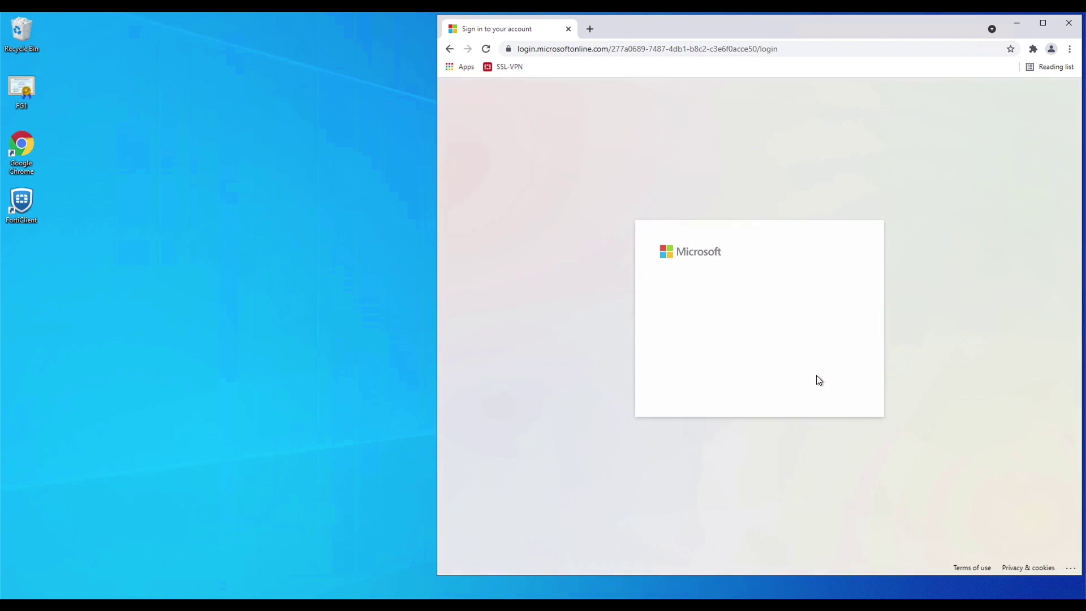
{"action": "left_click", "coordinate": [817, 376]}
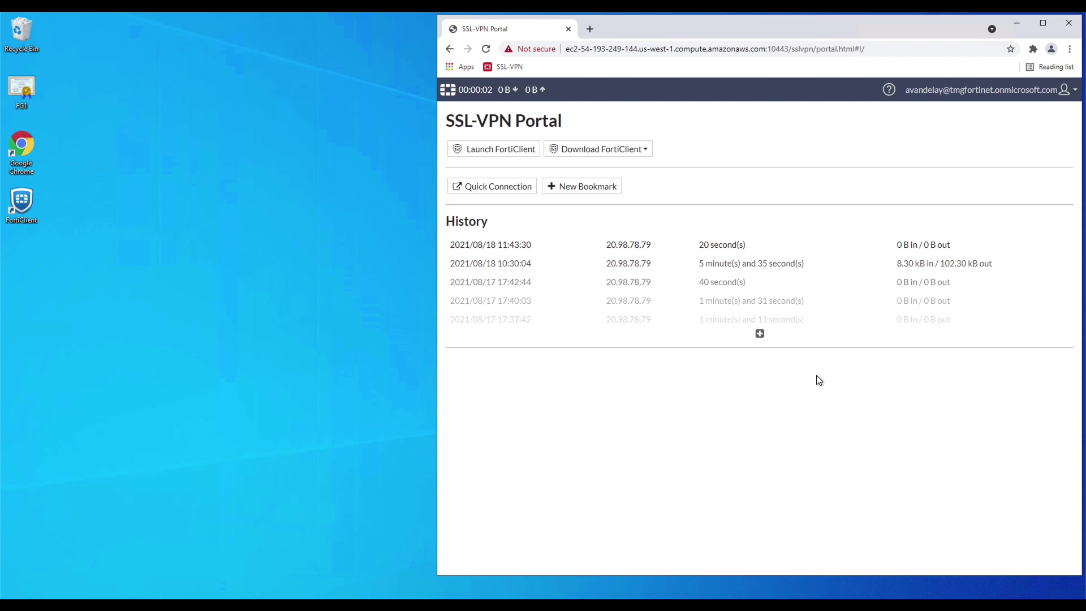
{"action": "left_click", "coordinate": [523, 187]}
{"action": "type", "text": "http://10.0.1"}
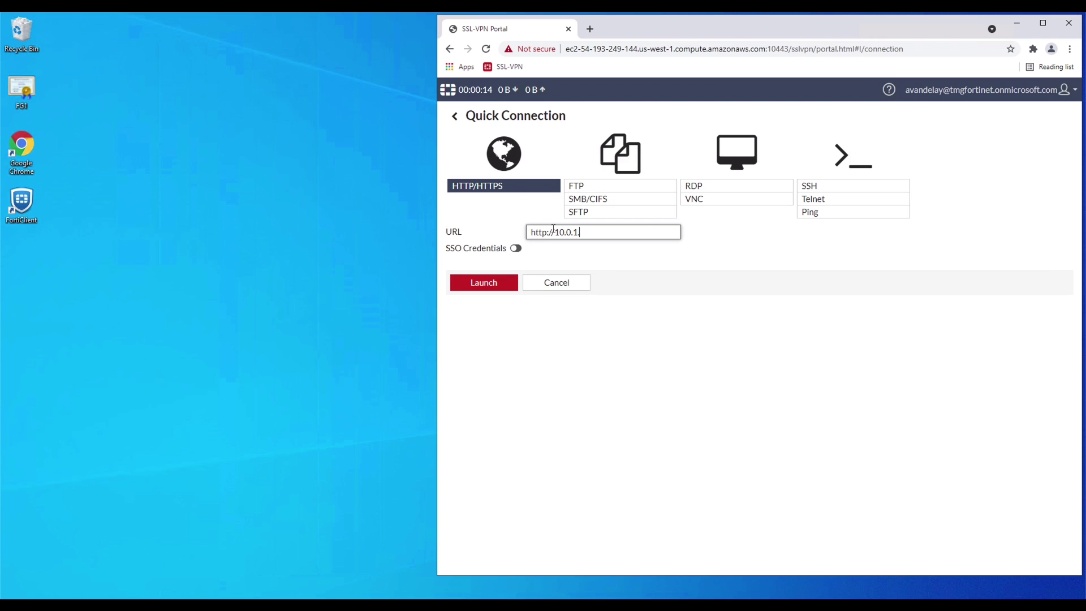
{"action": "key", "text": "Return"}
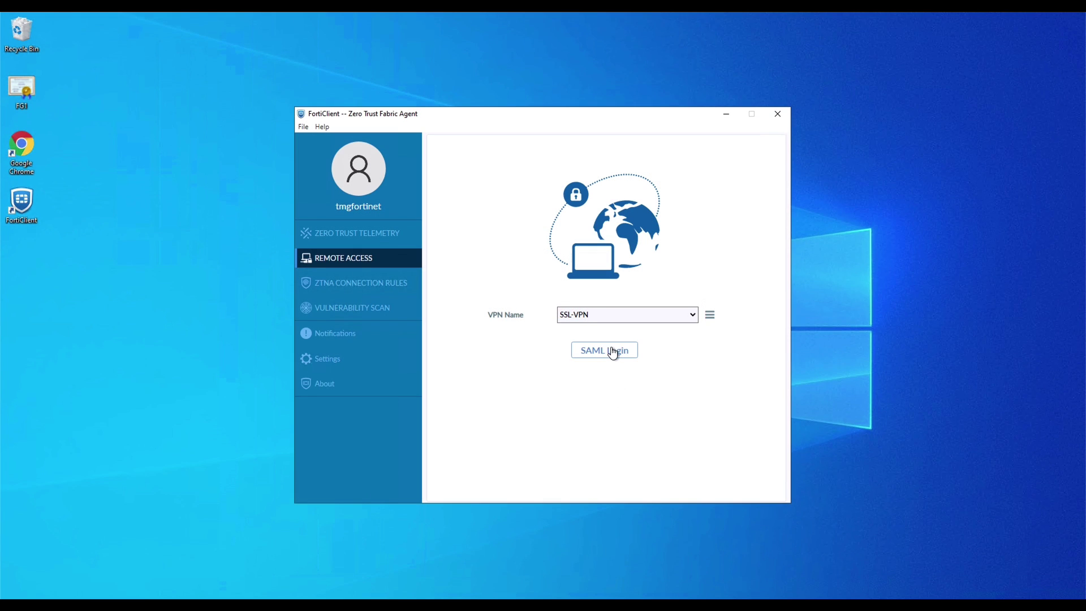
Start the FortiClient SSL-VPN SAML login and complete the Microsoft sign-in with the saved account
{"action": "left_click", "coordinate": [613, 351]}
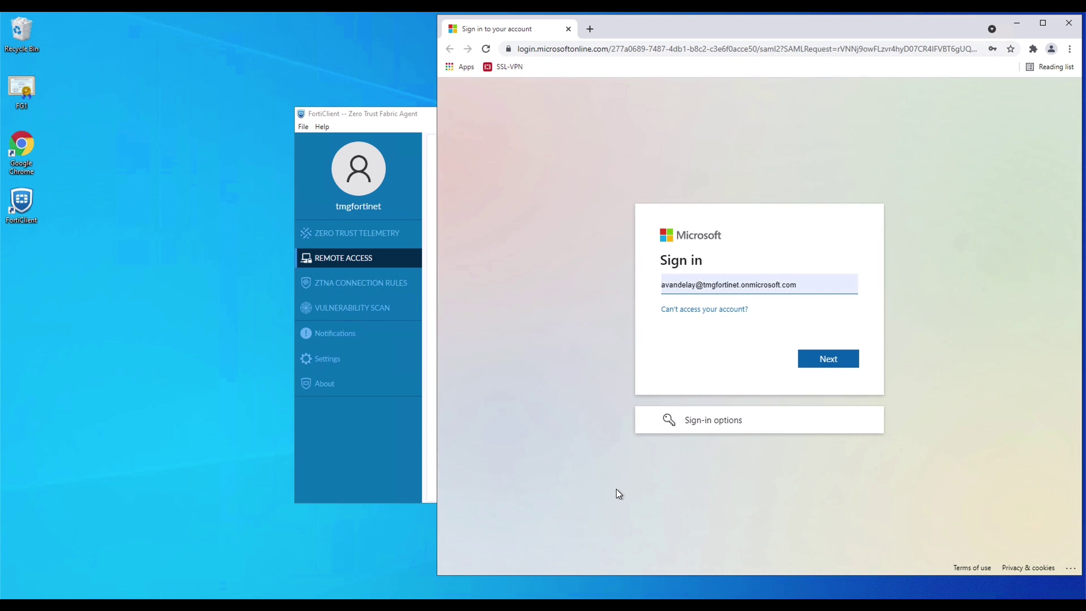
{"action": "left_click", "coordinate": [810, 368]}
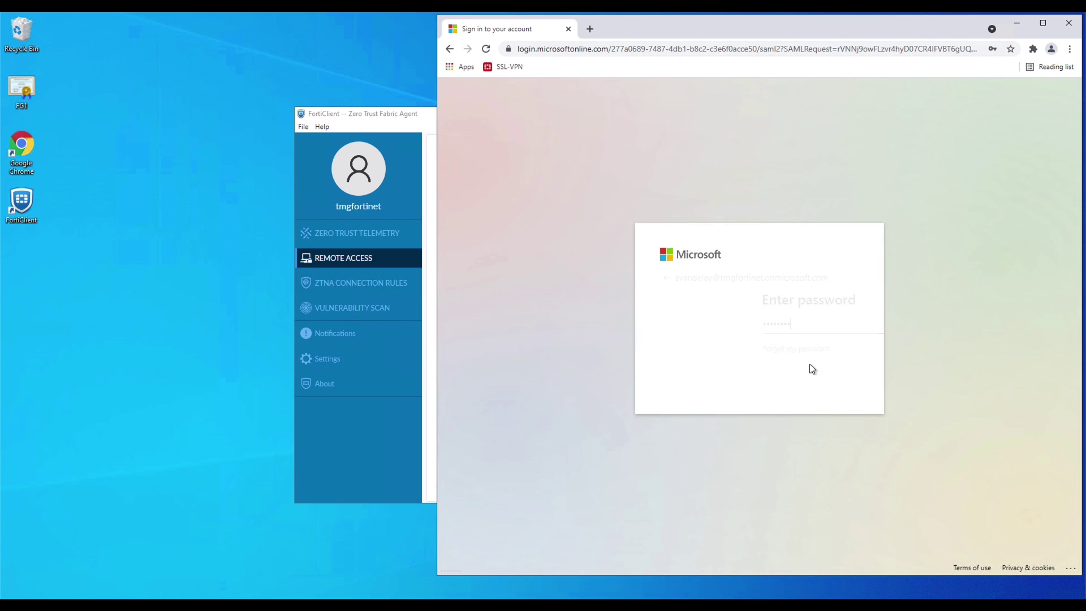
{"action": "left_click", "coordinate": [811, 371]}
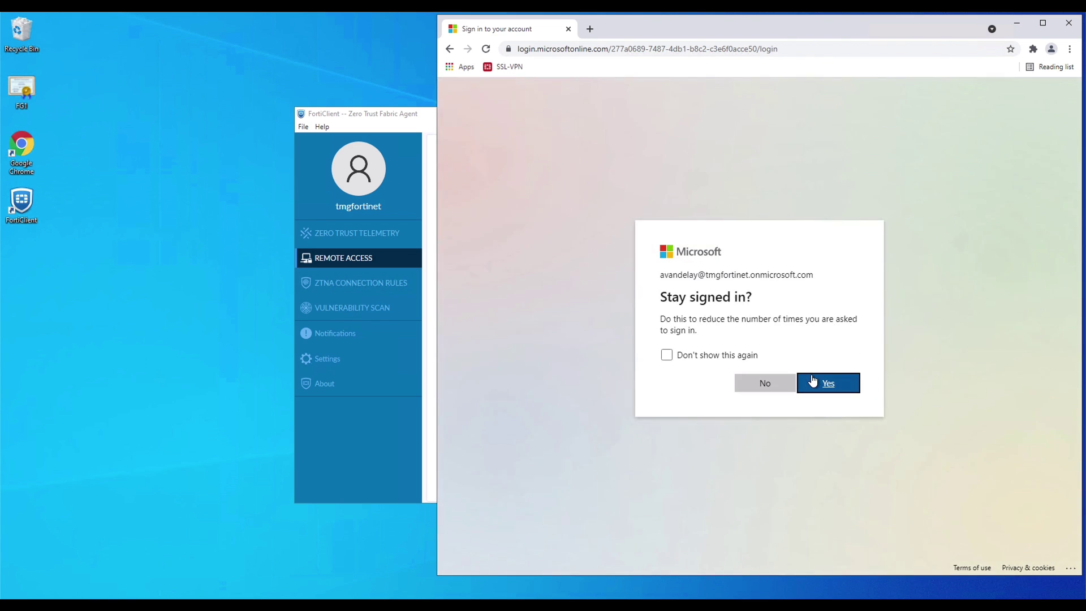
{"action": "left_click", "coordinate": [812, 381]}
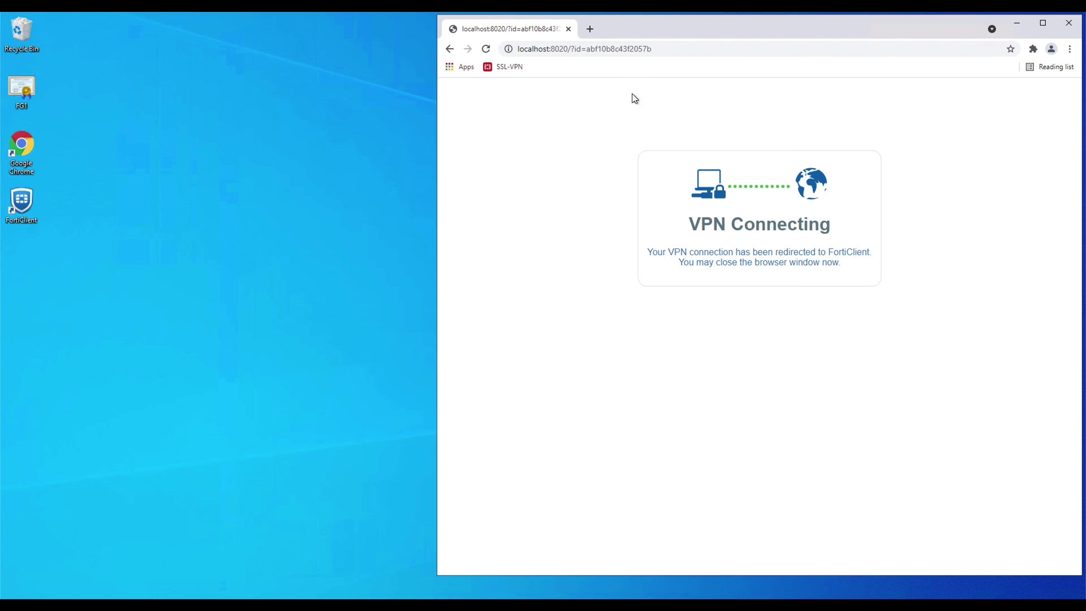
Load the internal server 10.0.1.198 in a new browser tab
{"action": "left_click", "coordinate": [590, 29]}
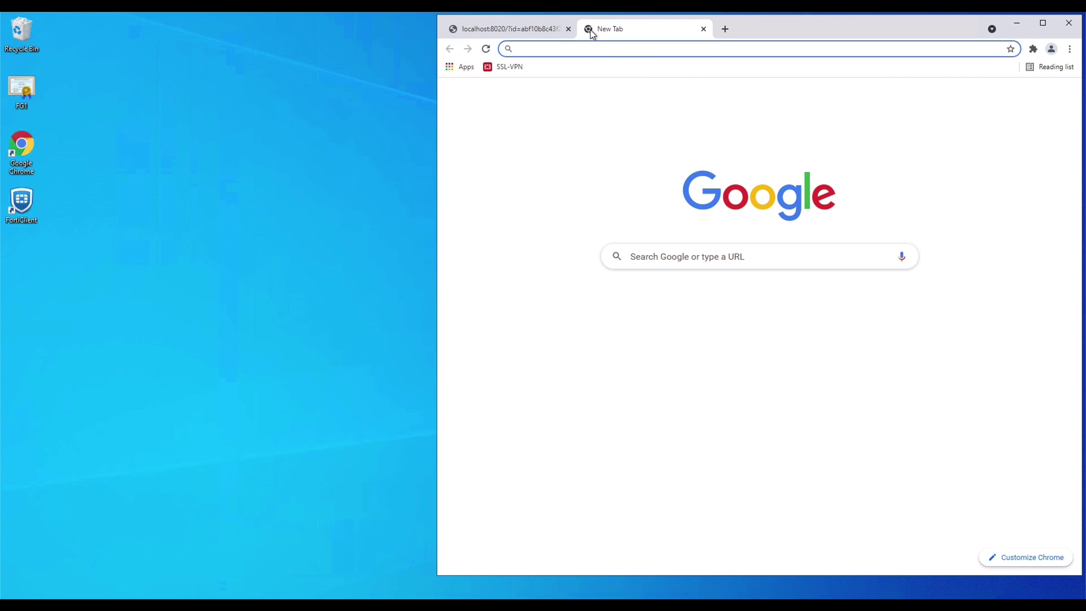
{"action": "type", "text": "10"}
{"action": "key", "text": "Return"}
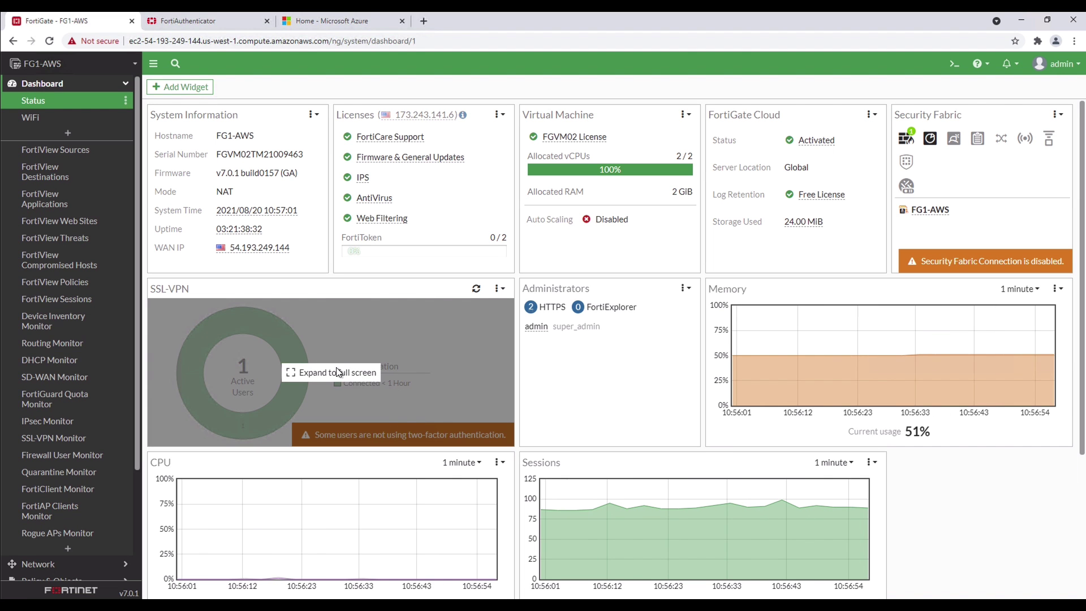
Expand the FortiGate SSL-VPN widget to full screen and inspect the remote host details
{"action": "left_click", "coordinate": [338, 372]}
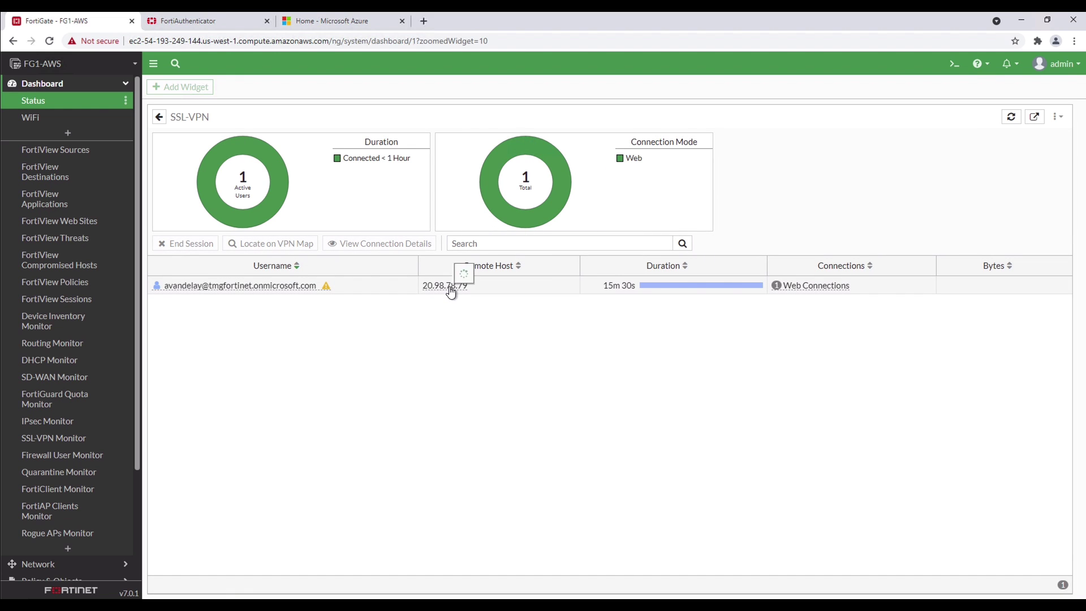
{"action": "mouse_move", "coordinate": [451, 292]}
{"action": "mouse_move", "coordinate": [549, 269]}
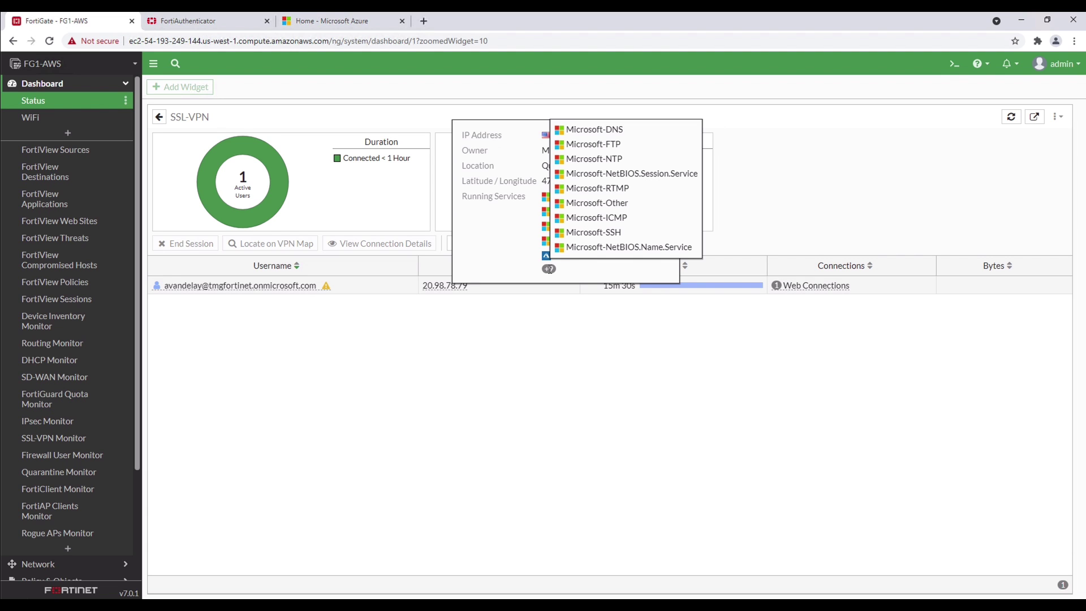
Open Log Details for FortiAuthenticator entry 69234 and review its SAML IdP login message
{"action": "left_click", "coordinate": [236, 24]}
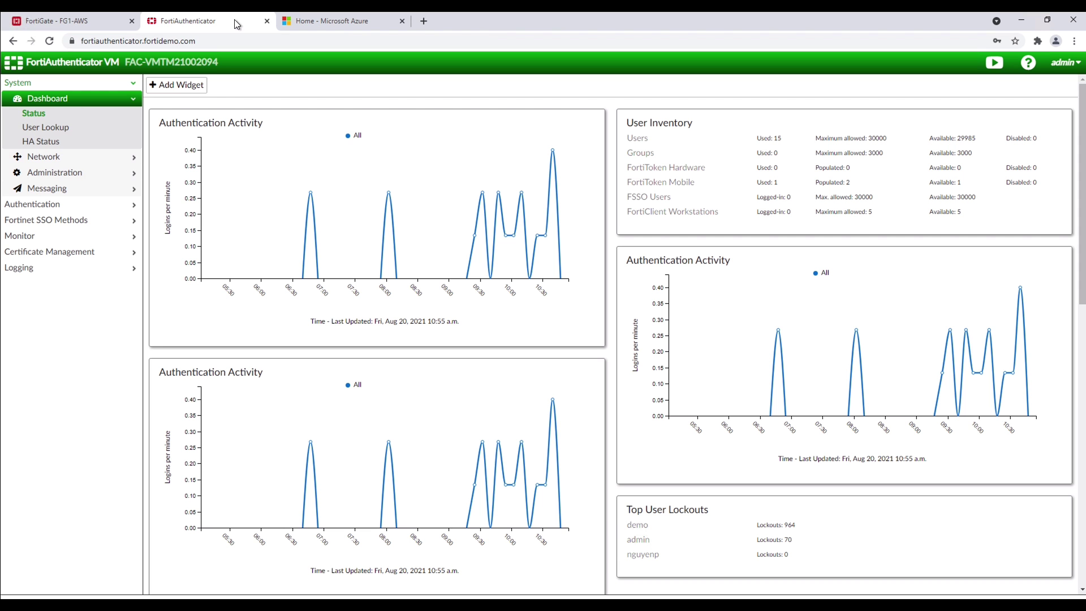
{"action": "left_click", "coordinate": [80, 271]}
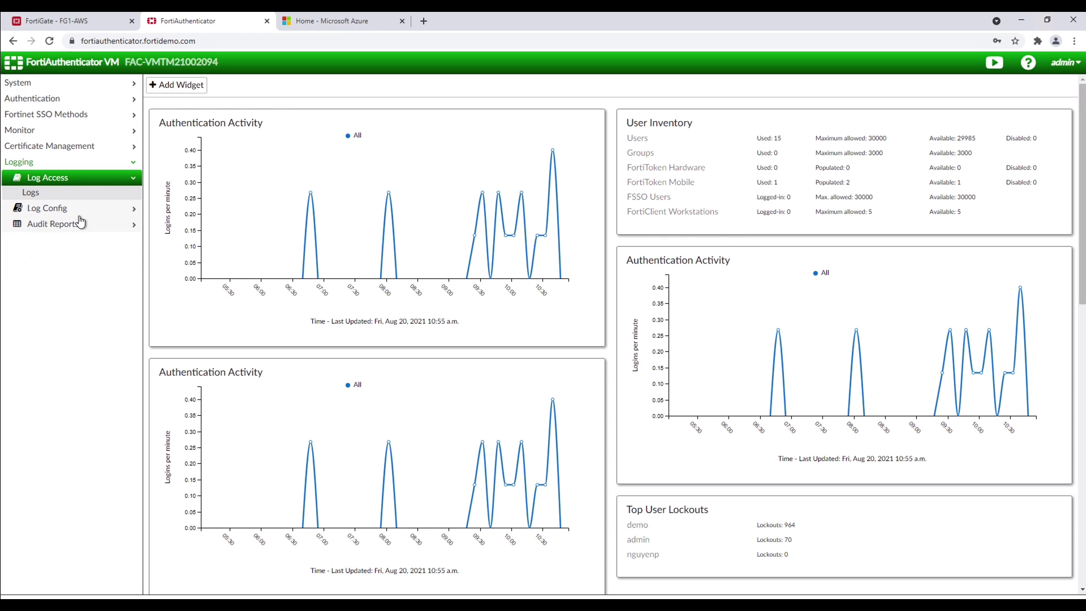
{"action": "left_click", "coordinate": [82, 198]}
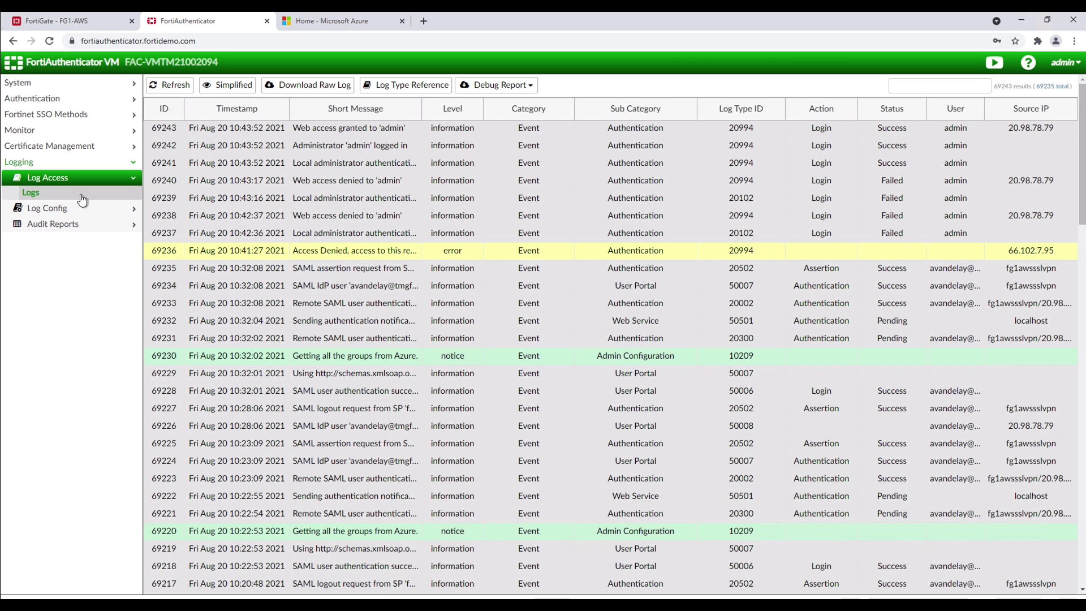
{"action": "left_click", "coordinate": [411, 288]}
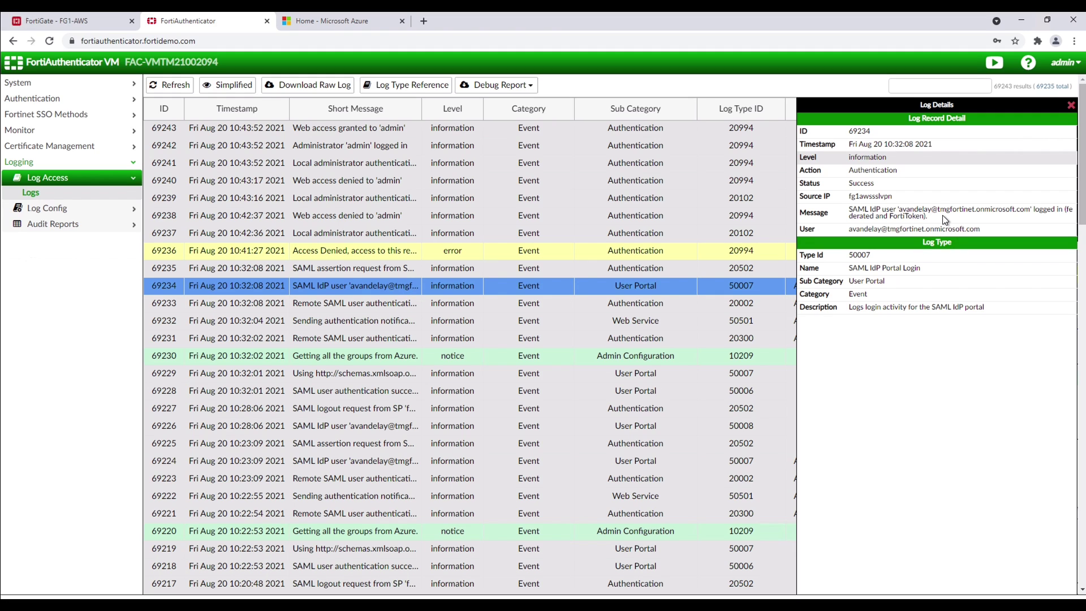
{"action": "triple_click", "coordinate": [918, 212]}
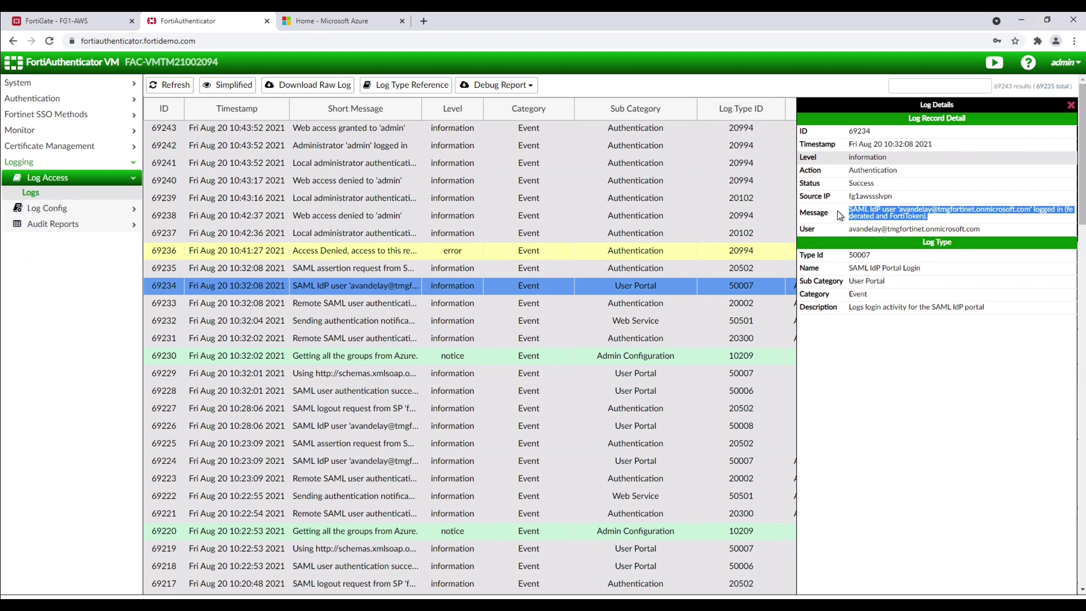
{"action": "left_click", "coordinate": [835, 226]}
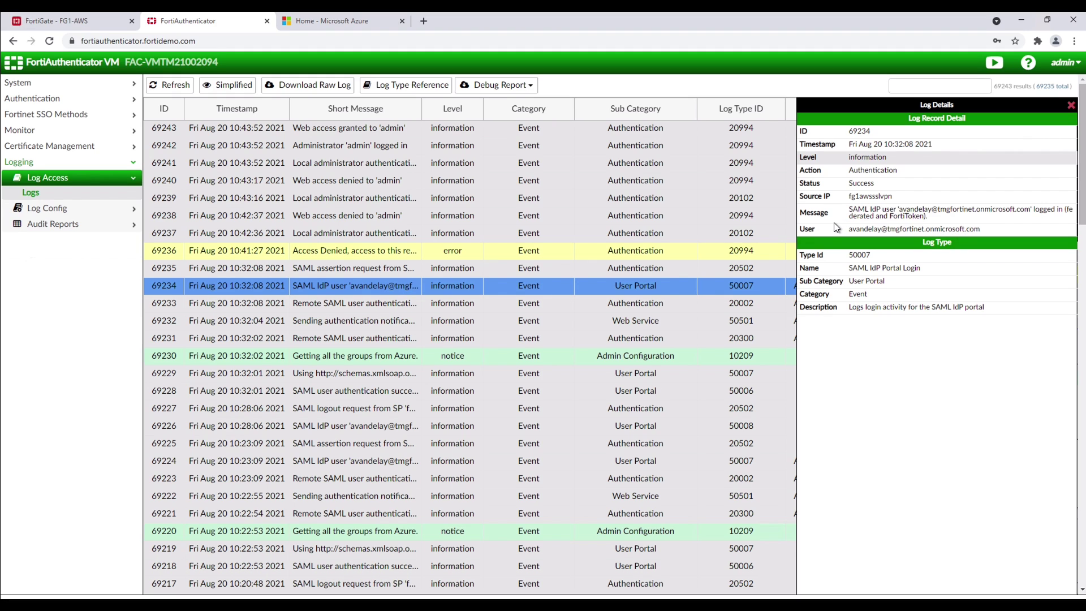
Open Azure_fac_as_idpproxy's sign-in logs under Enterprise applications and view the latest sign-in entry
{"action": "left_click", "coordinate": [356, 21]}
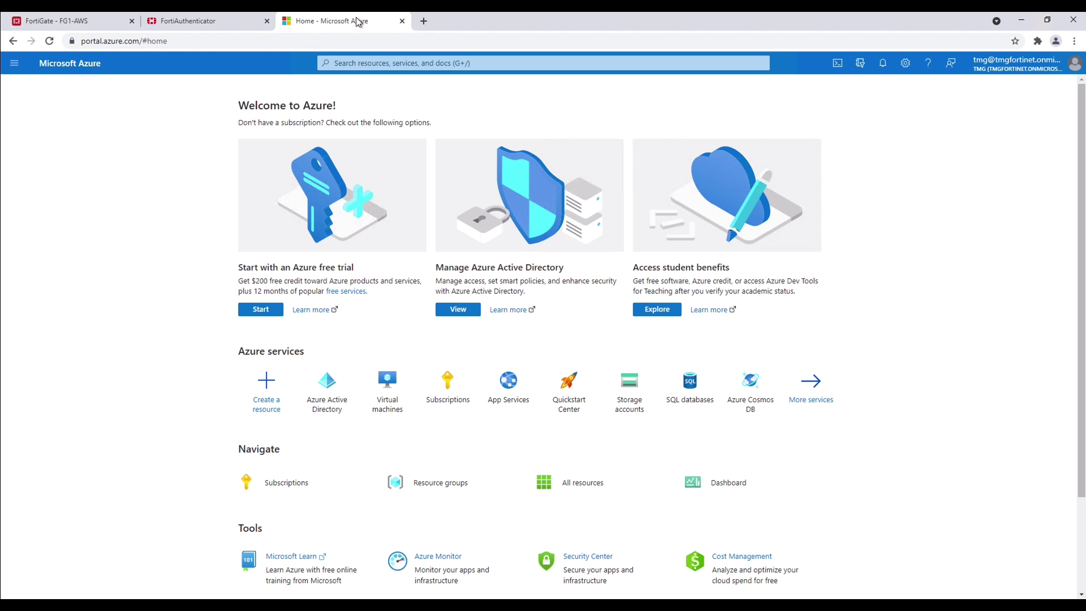
{"action": "left_click", "coordinate": [337, 389]}
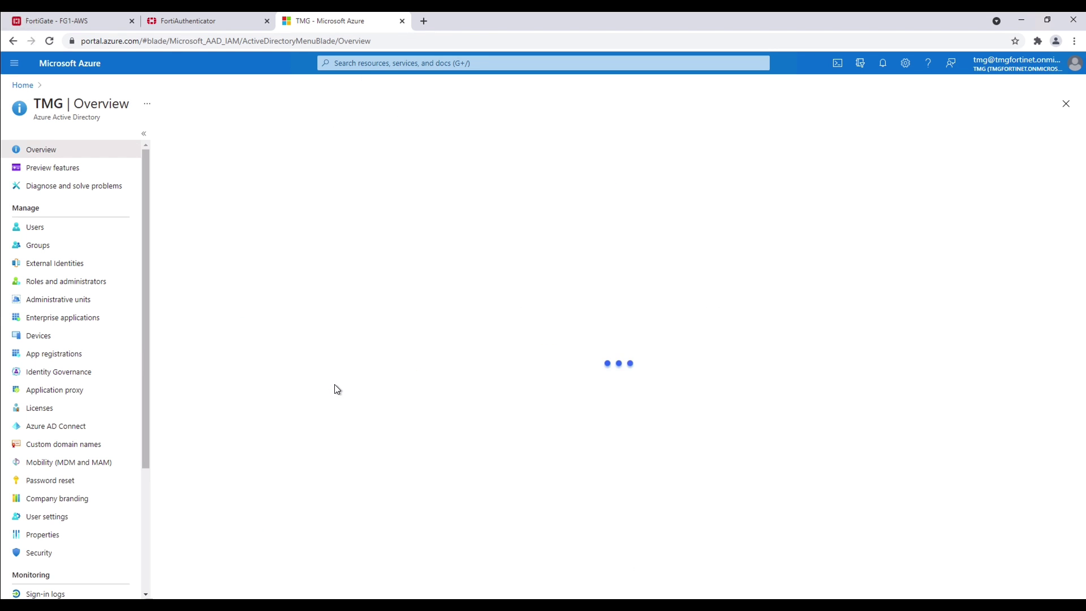
{"action": "left_click", "coordinate": [89, 317]}
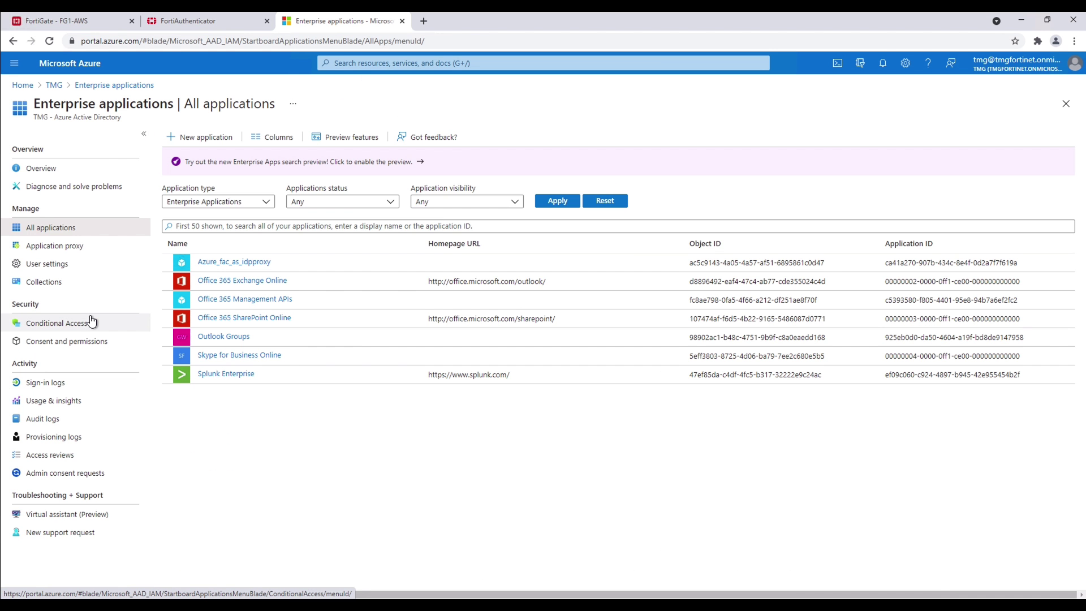
{"action": "left_click", "coordinate": [228, 261]}
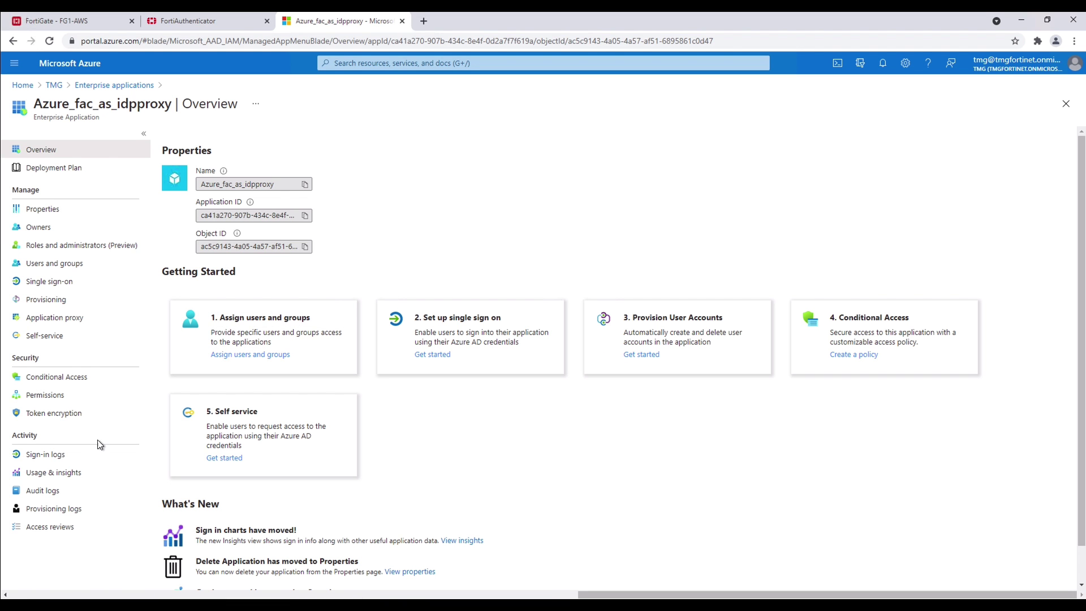
{"action": "left_click", "coordinate": [59, 456]}
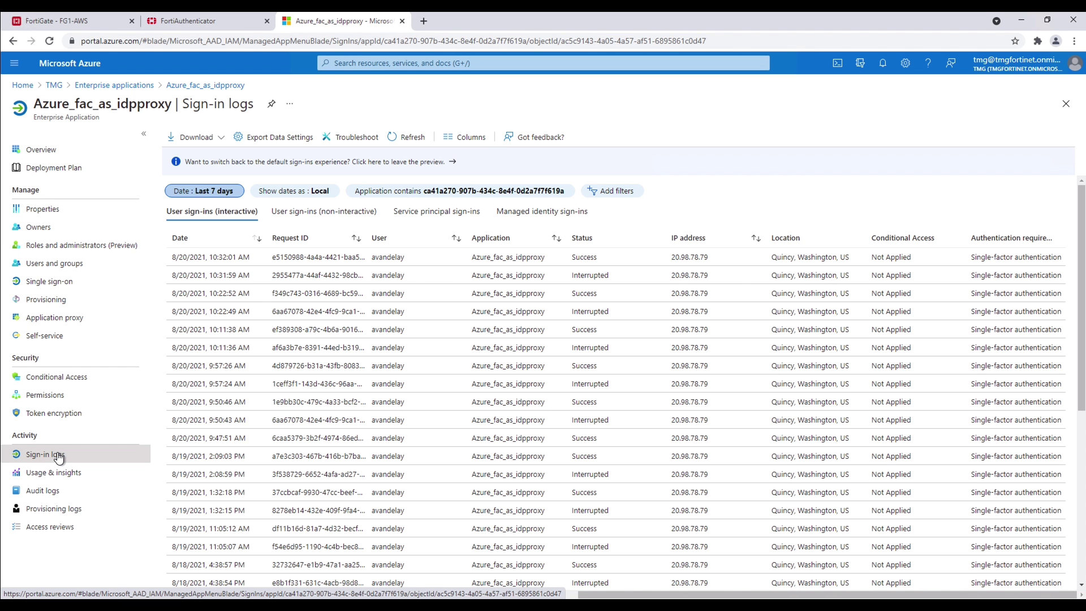
{"action": "left_click", "coordinate": [424, 258]}
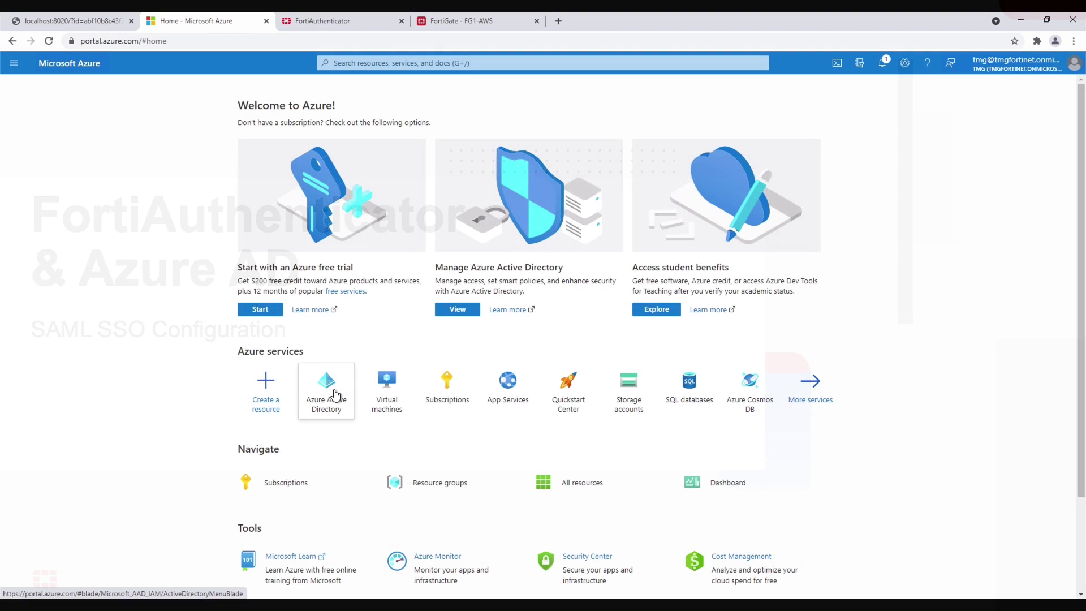
Create a non-gallery enterprise application named Azure_fac_as_idpproxy, then switch to FortiAuthenticator
{"action": "left_click", "coordinate": [334, 391]}
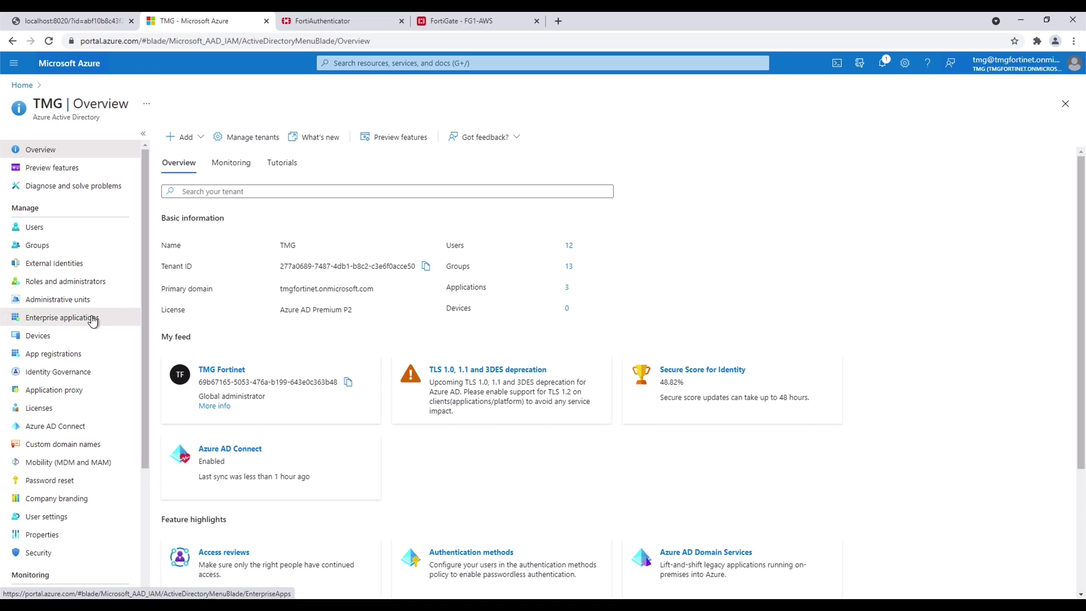
{"action": "left_click", "coordinate": [91, 318]}
{"action": "left_click", "coordinate": [203, 138]}
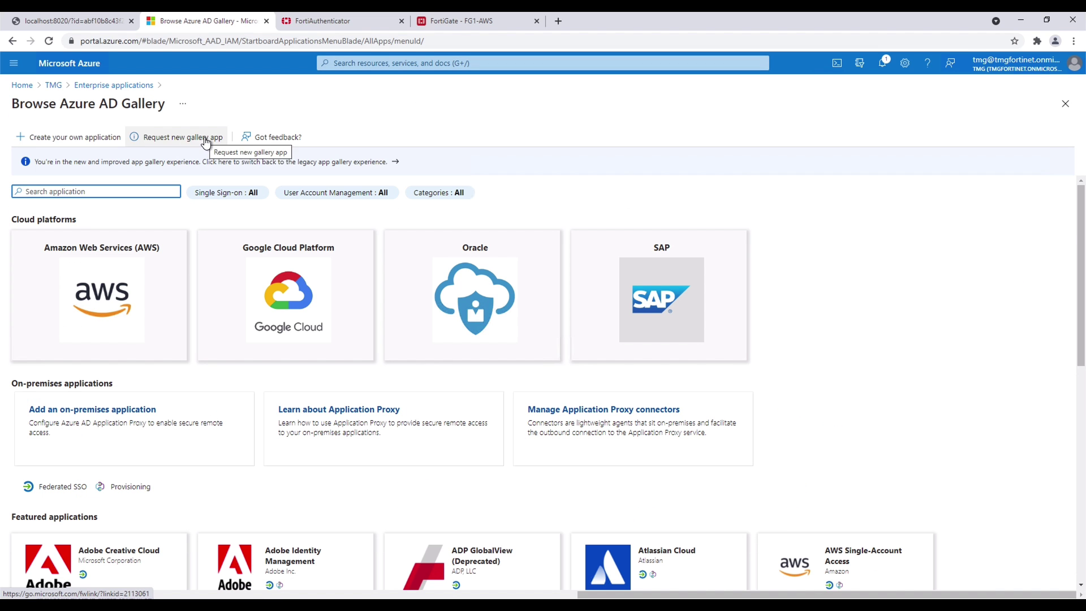
{"action": "left_click", "coordinate": [106, 141]}
{"action": "type", "text": "Azure_fac_as_idpproxy"}
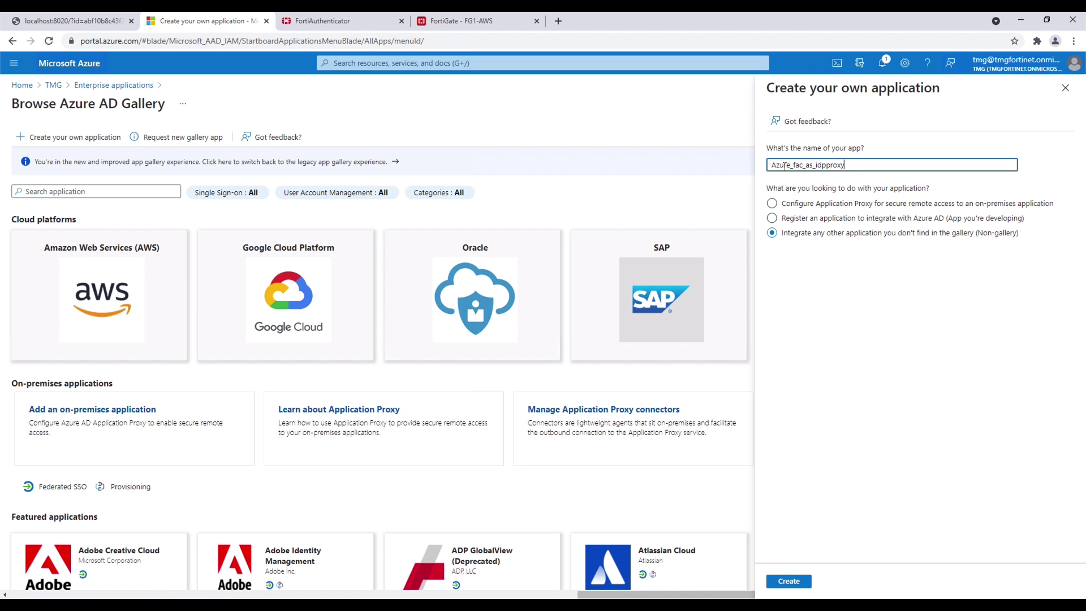
{"action": "left_click", "coordinate": [805, 588]}
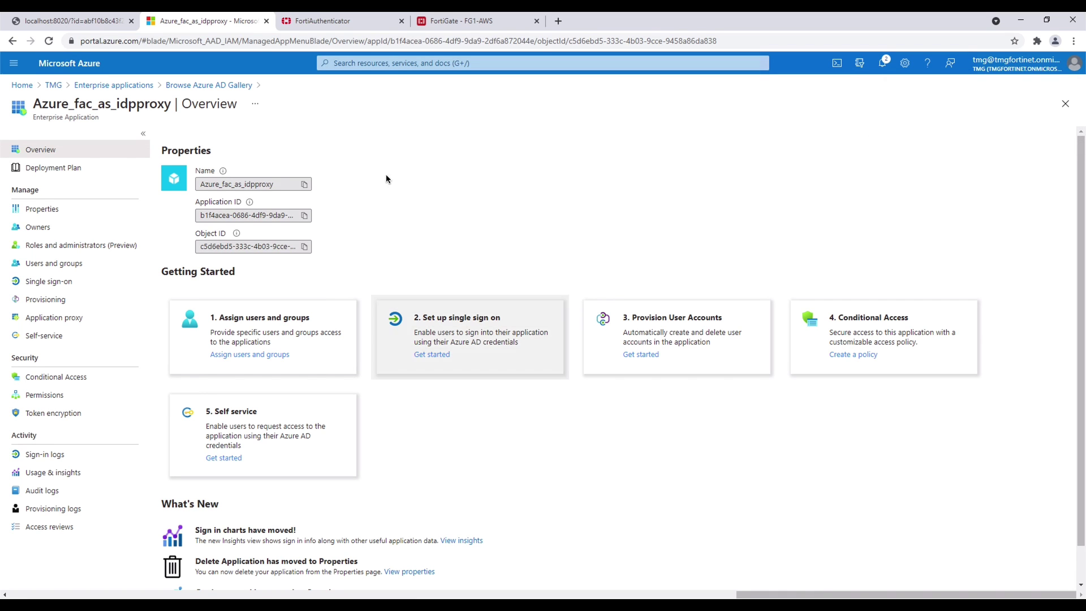
{"action": "left_click", "coordinate": [351, 22]}
Create a new remote SAML server Azure_fac_as_idpproxy of type Proxy, then return to Azure
{"action": "left_click", "coordinate": [84, 204]}
{"action": "left_click", "coordinate": [92, 181]}
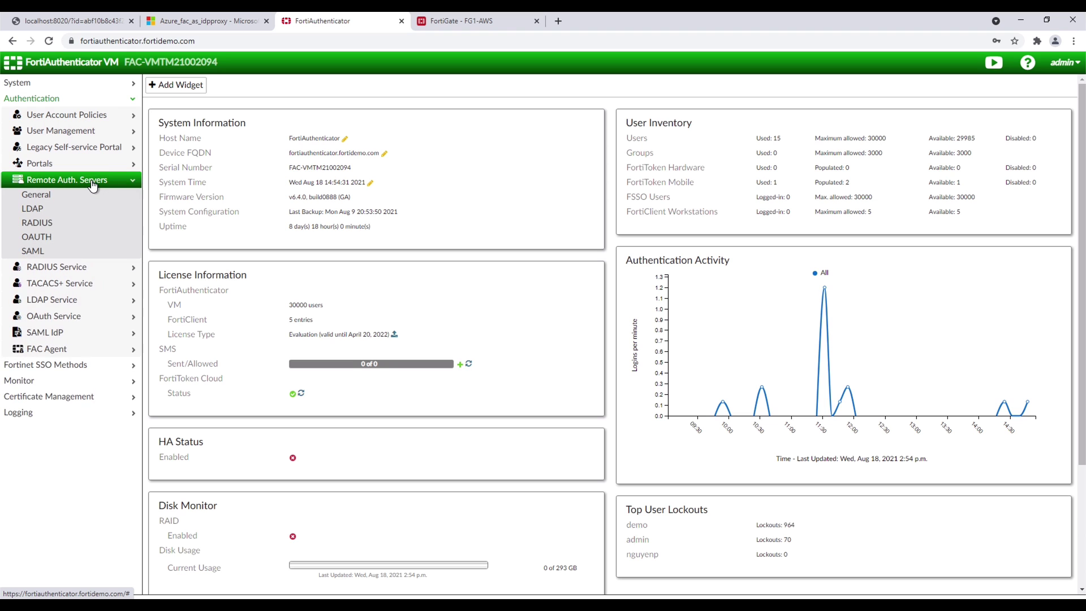
{"action": "left_click", "coordinate": [78, 252]}
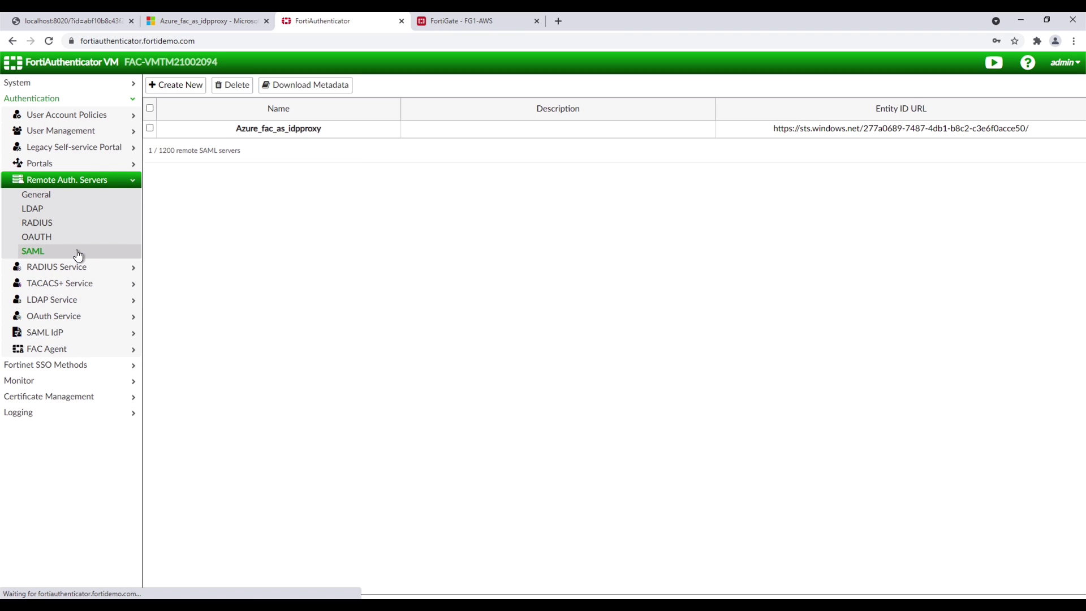
{"action": "left_click", "coordinate": [179, 85]}
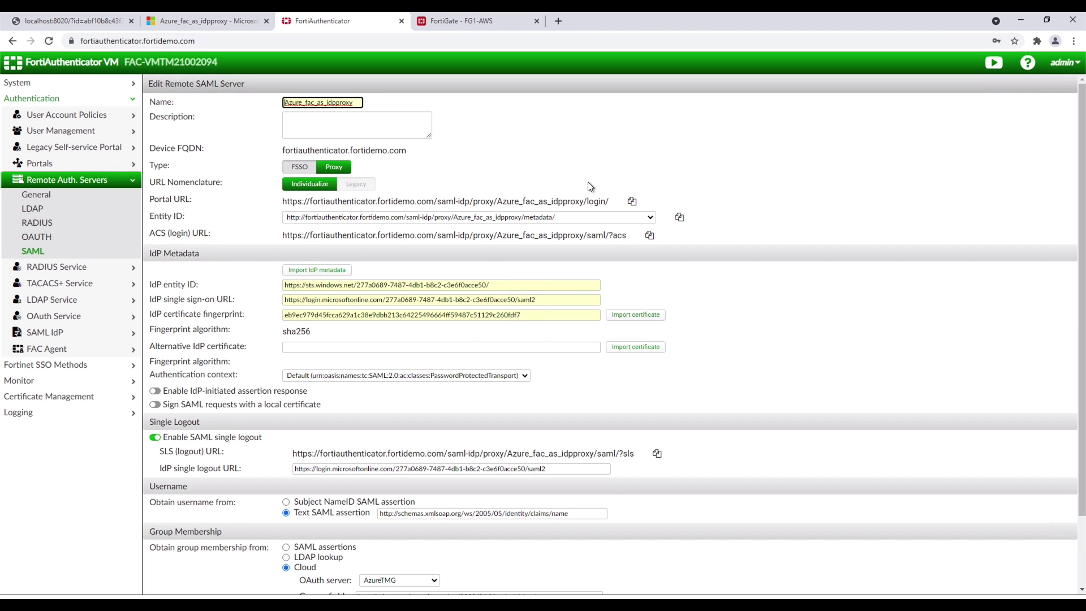
{"action": "left_click", "coordinate": [229, 21]}
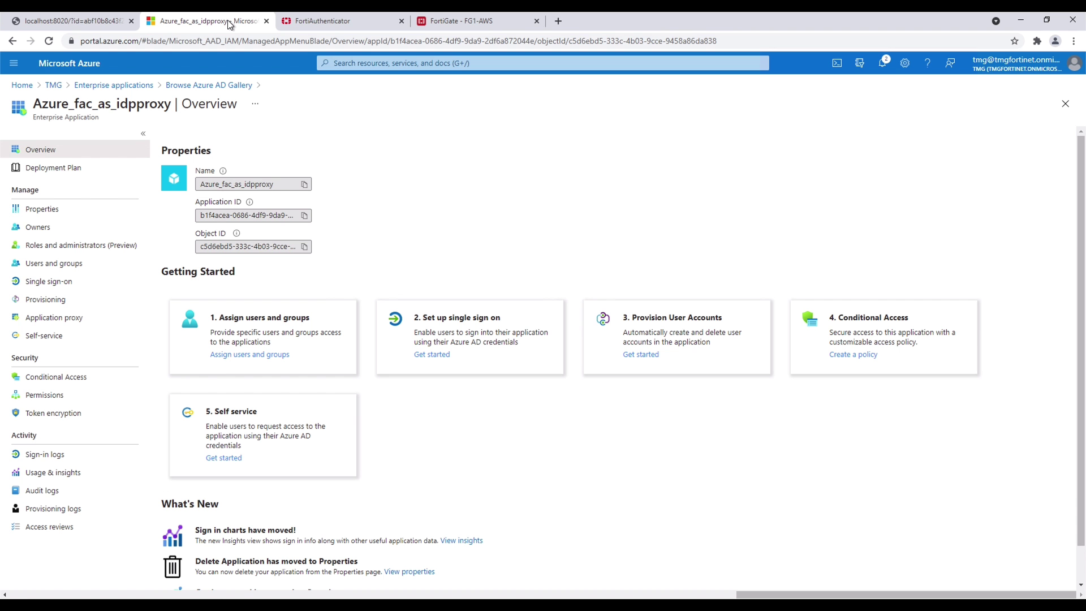
Choose SAML single sign-on for the app and enter FortiAuthenticator's entity ID as Identifier
{"action": "left_click", "coordinate": [431, 355]}
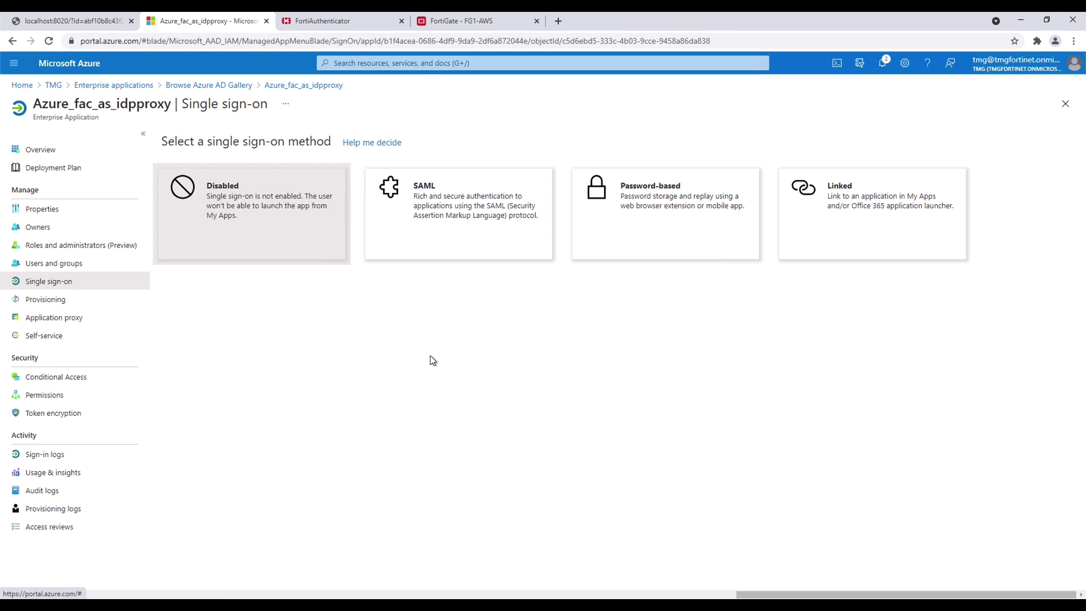
{"action": "left_click", "coordinate": [453, 230]}
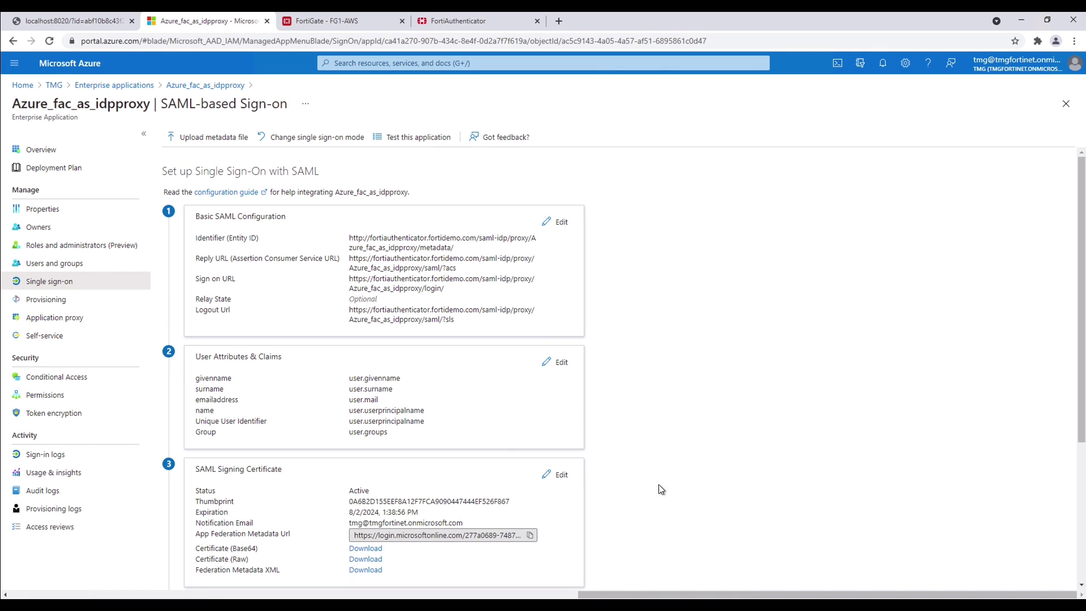
{"action": "left_click", "coordinate": [544, 222]}
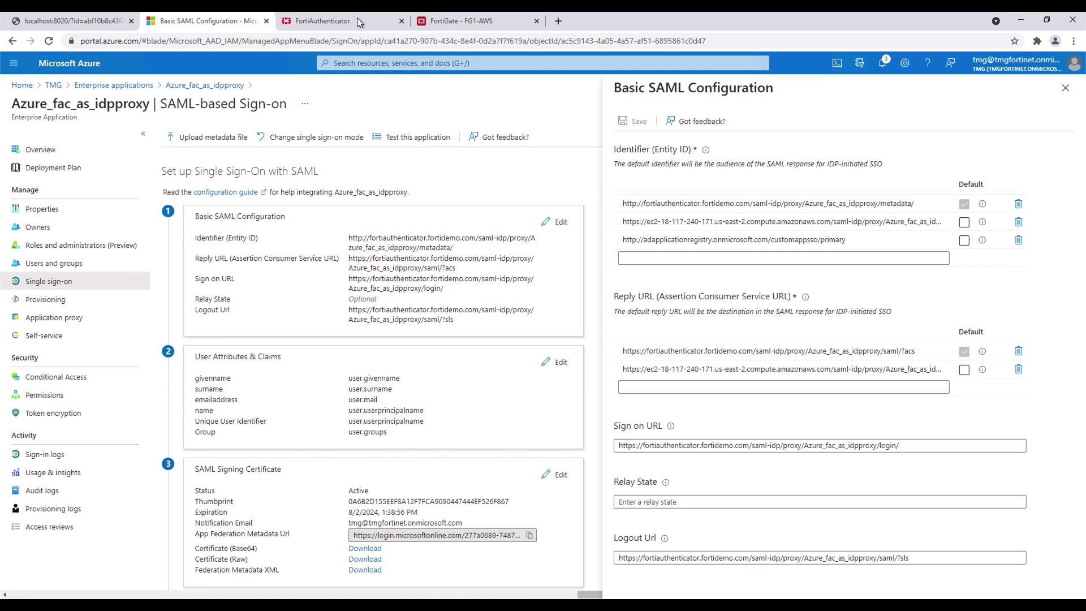
{"action": "left_click", "coordinate": [357, 21]}
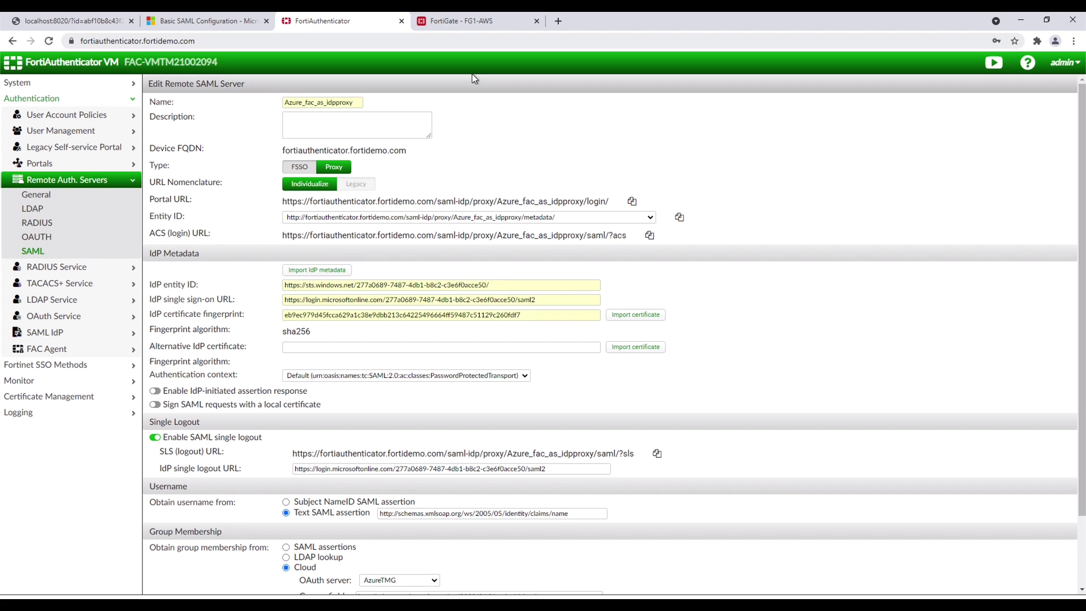
{"action": "left_click", "coordinate": [232, 22]}
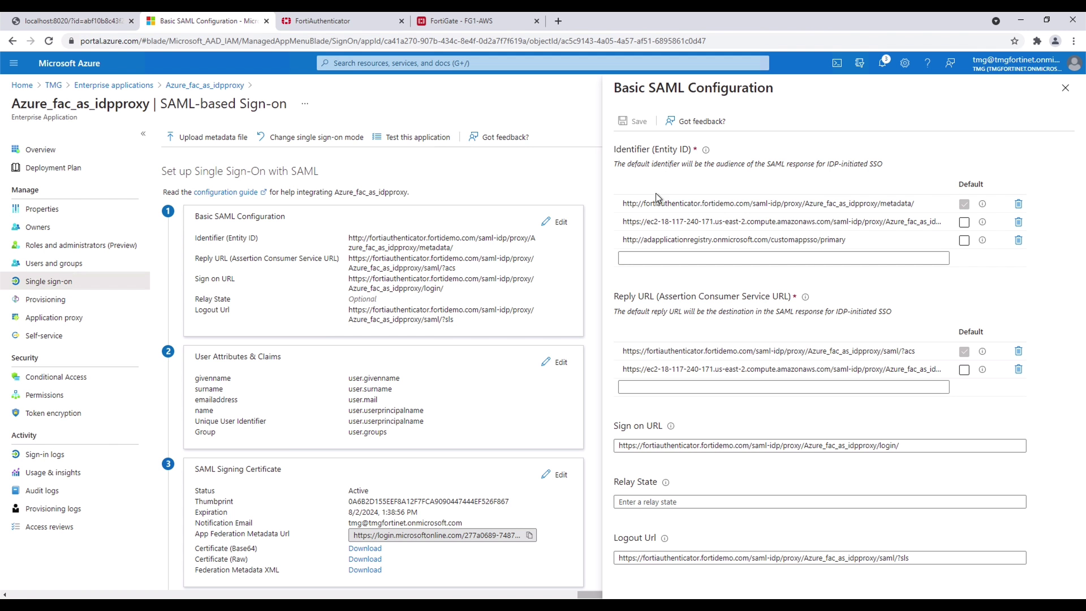
{"action": "key", "text": "ctrl+a"}
Paste FortiAuthenticator's ACS login URL as the Azure Reply URL
{"action": "left_click", "coordinate": [329, 21]}
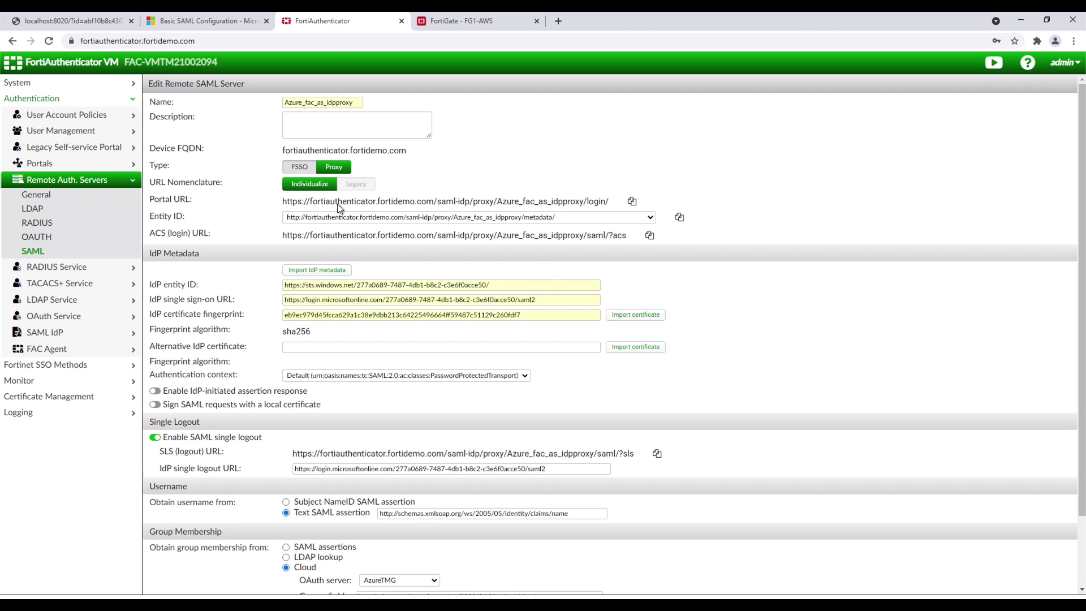
{"action": "left_click", "coordinate": [649, 235]}
{"action": "key", "text": "ctrl+shift+Tab"}
{"action": "left_click", "coordinate": [724, 352]}
{"action": "key", "text": "ctrl+a"}
{"action": "key", "text": "ctrl+v"}
Paste FortiAuthenticator's portal URL as the Azure Sign on URL
{"action": "left_click", "coordinate": [329, 21]}
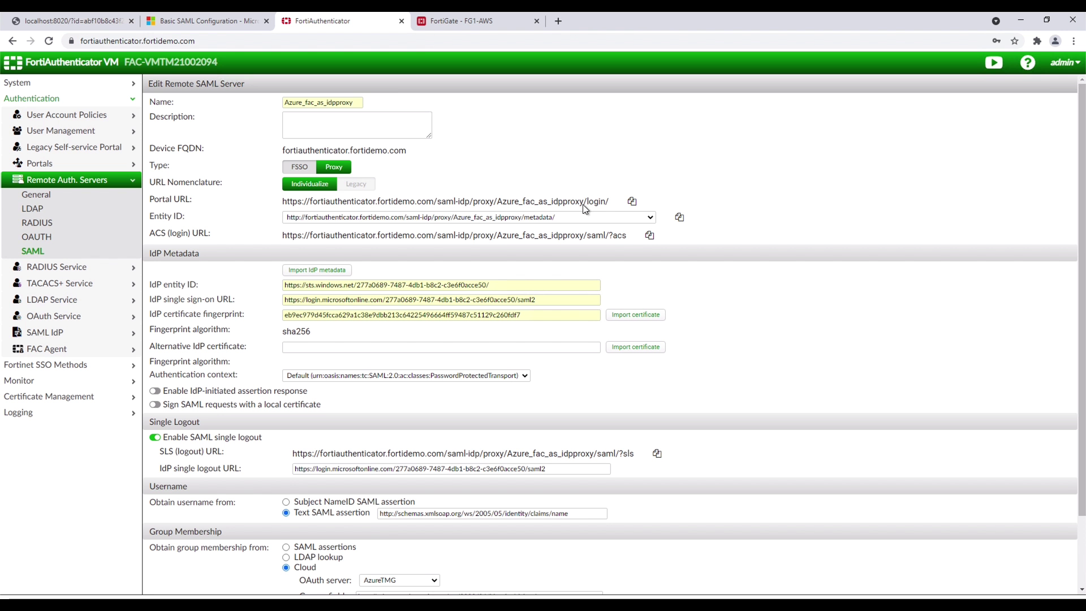
{"action": "left_click", "coordinate": [632, 202]}
{"action": "key", "text": "ctrl+shift+Tab"}
{"action": "left_click", "coordinate": [735, 445]}
{"action": "key", "text": "ctrl+a"}
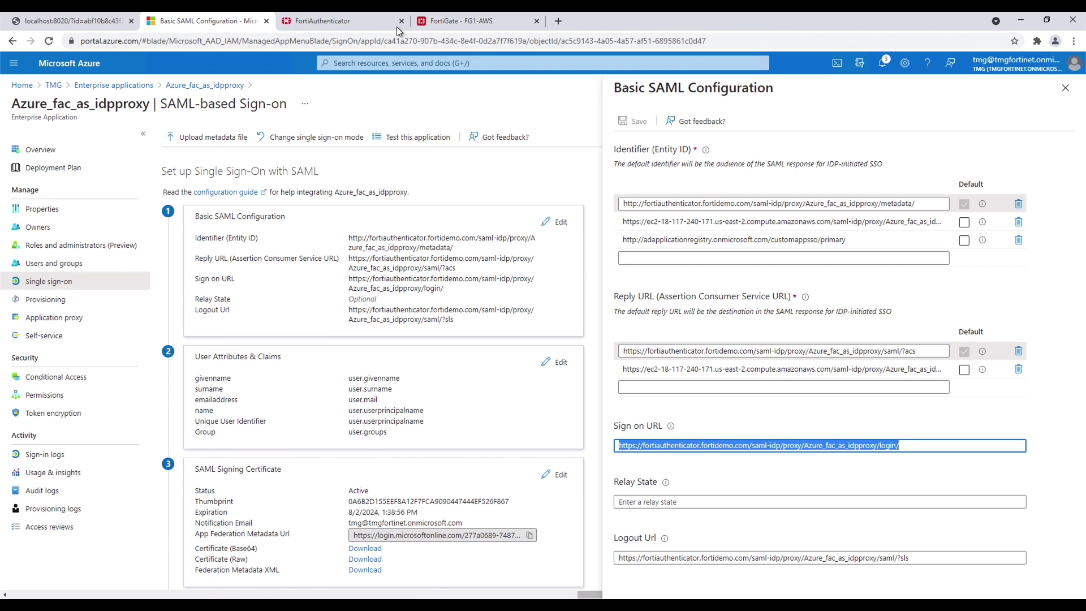
{"action": "key", "text": "ctrl+v"}
Paste FortiAuthenticator's SLS URL as the Logout Url and close the basic SAML configuration
{"action": "left_click", "coordinate": [357, 23]}
{"action": "left_click", "coordinate": [658, 454]}
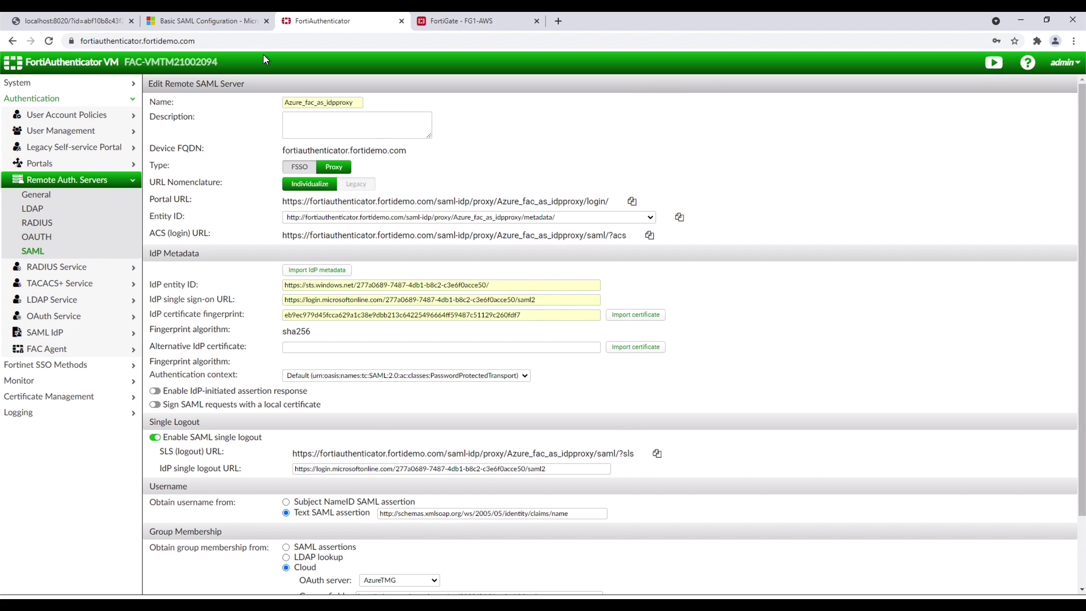
{"action": "key", "text": "ctrl+shift+Tab"}
{"action": "left_click", "coordinate": [735, 557]}
{"action": "key", "text": "ctrl+a"}
{"action": "key", "text": "ctrl+v"}
{"action": "left_click", "coordinate": [1065, 88]}
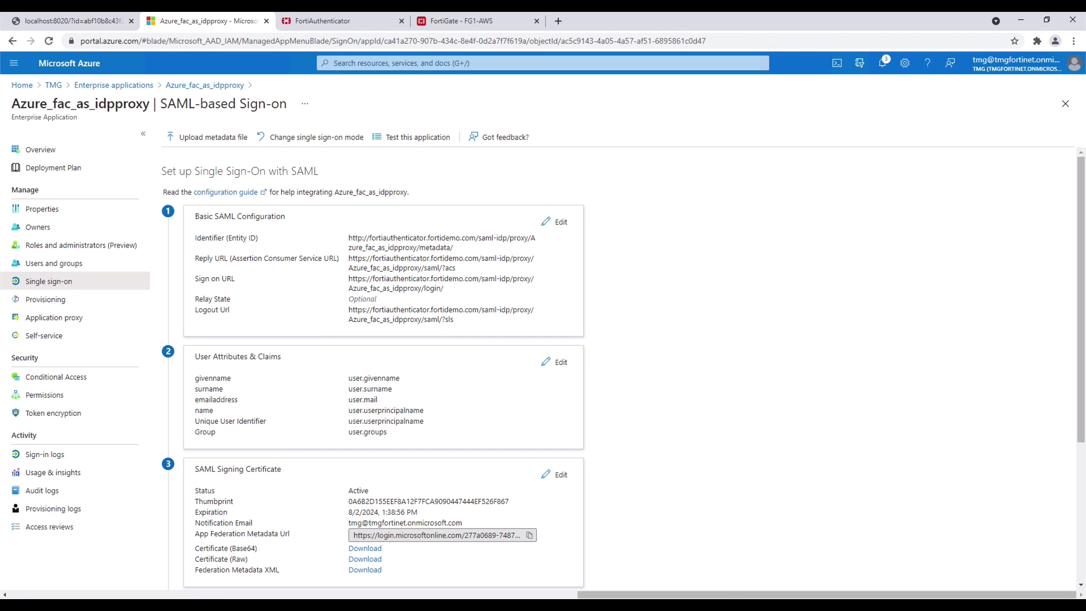
Review the groups claim, then download the Base64 certificate and federation metadata XML
{"action": "left_click", "coordinate": [557, 362]}
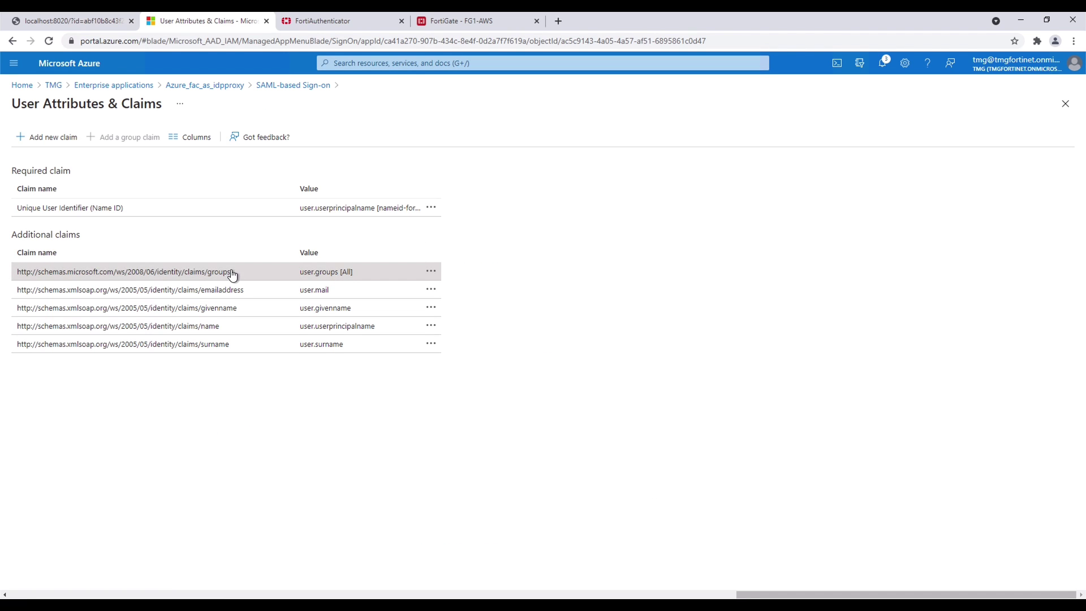
{"action": "left_click", "coordinate": [232, 276]}
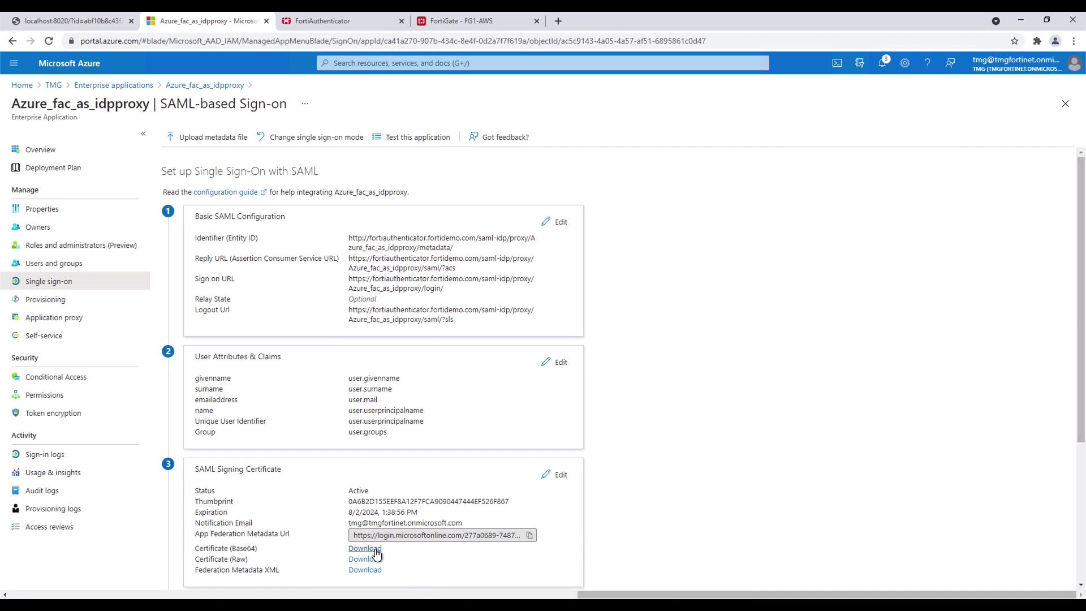
{"action": "left_click", "coordinate": [365, 559]}
{"action": "scroll", "coordinate": [342, 564], "scroll_direction": "down", "scroll_amount": 1}
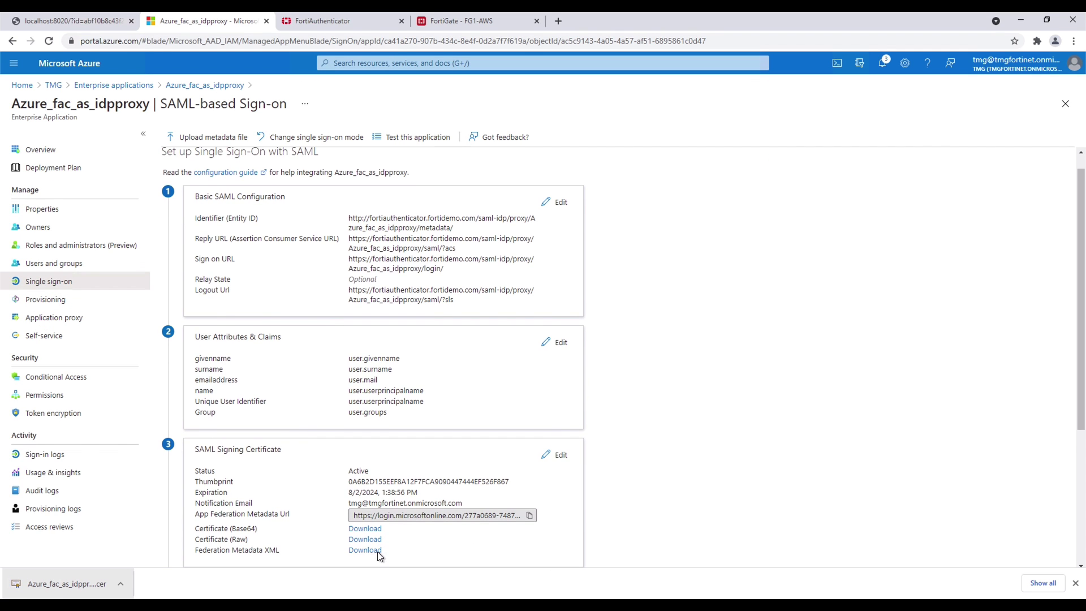
{"action": "left_click", "coordinate": [374, 551]}
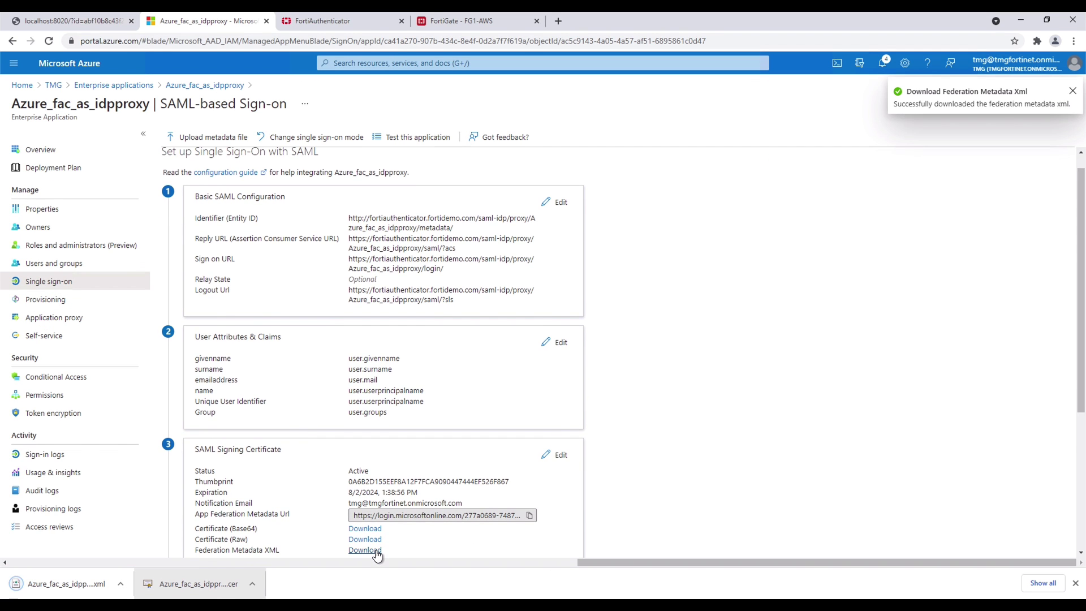
{"action": "left_click", "coordinate": [332, 21]}
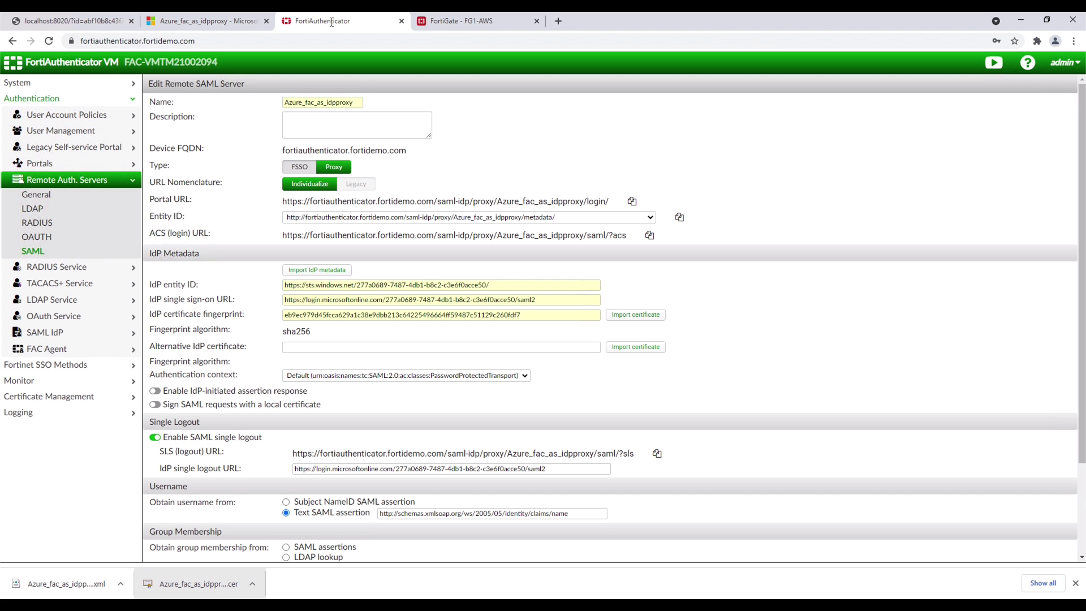
Import the downloaded Azure_fac_as_idpproxy metadata XML as the IdP metadata
{"action": "left_click", "coordinate": [325, 272]}
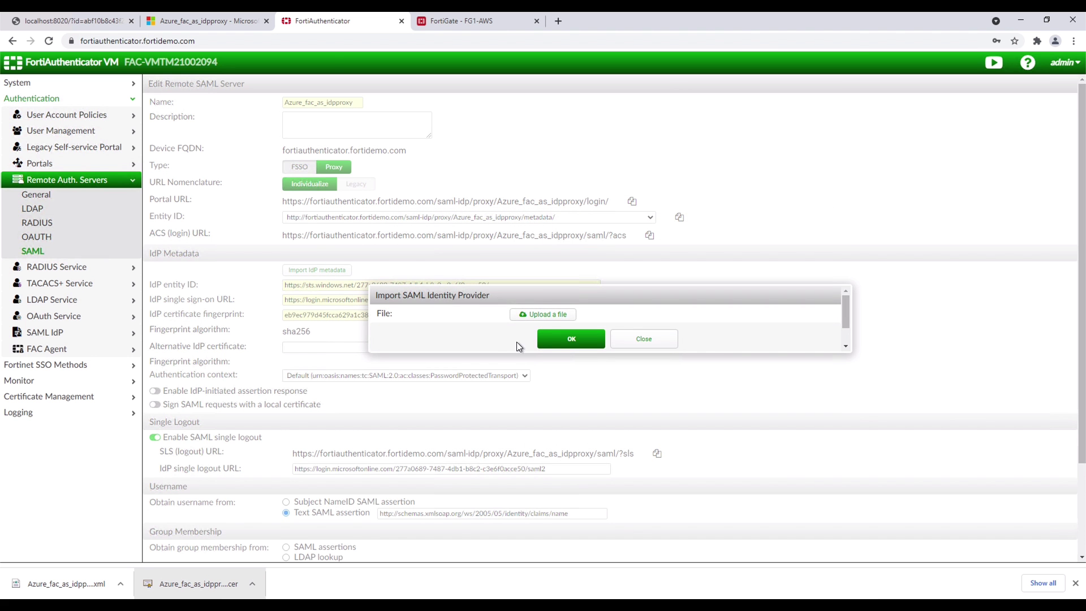
{"action": "left_click", "coordinate": [540, 315]}
{"action": "left_click", "coordinate": [180, 110]}
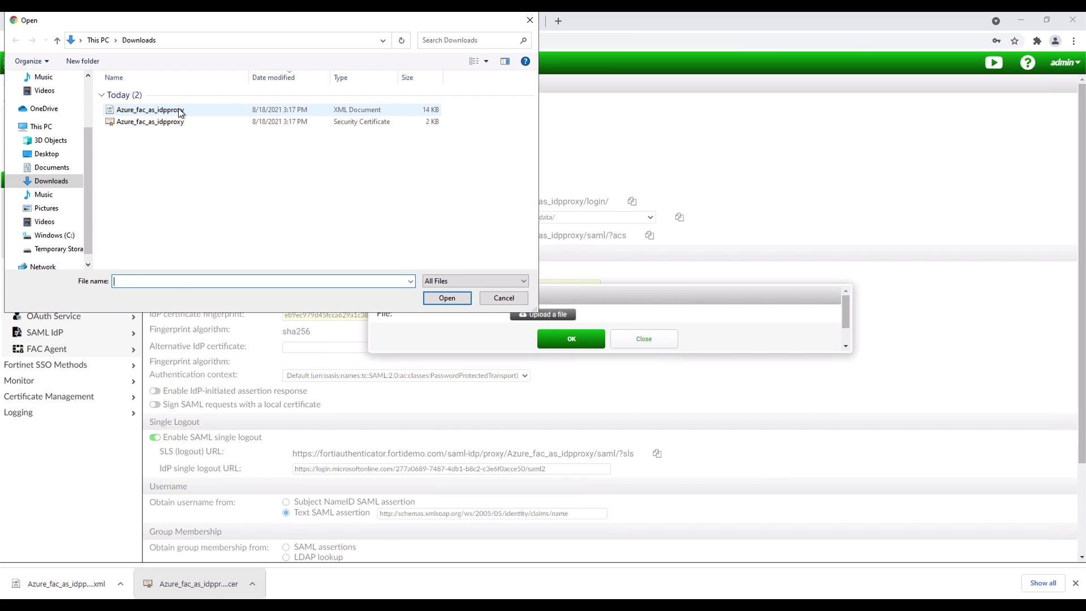
{"action": "left_click", "coordinate": [450, 297]}
{"action": "left_click", "coordinate": [591, 346]}
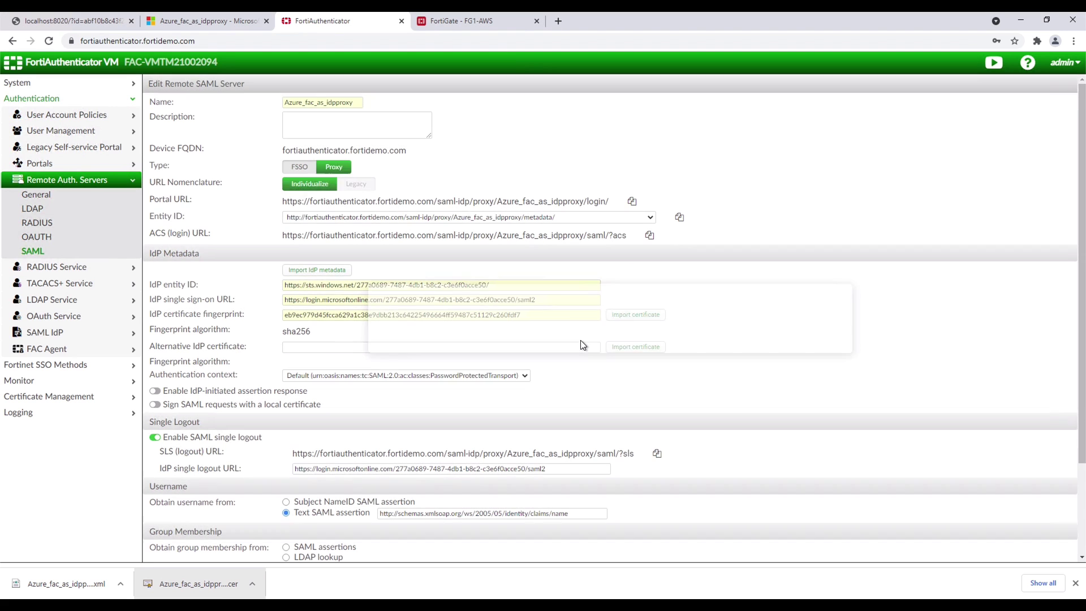
Import the downloaded Azure signing certificate into the remote SAML server
{"action": "left_click", "coordinate": [636, 318]}
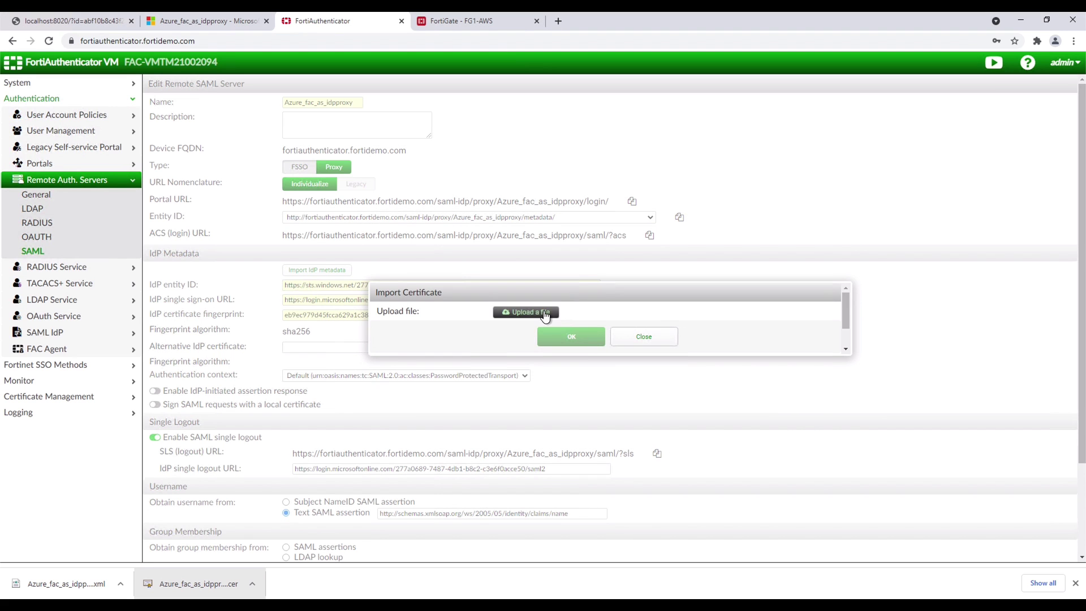
{"action": "left_click", "coordinate": [544, 310]}
{"action": "left_click", "coordinate": [159, 123]}
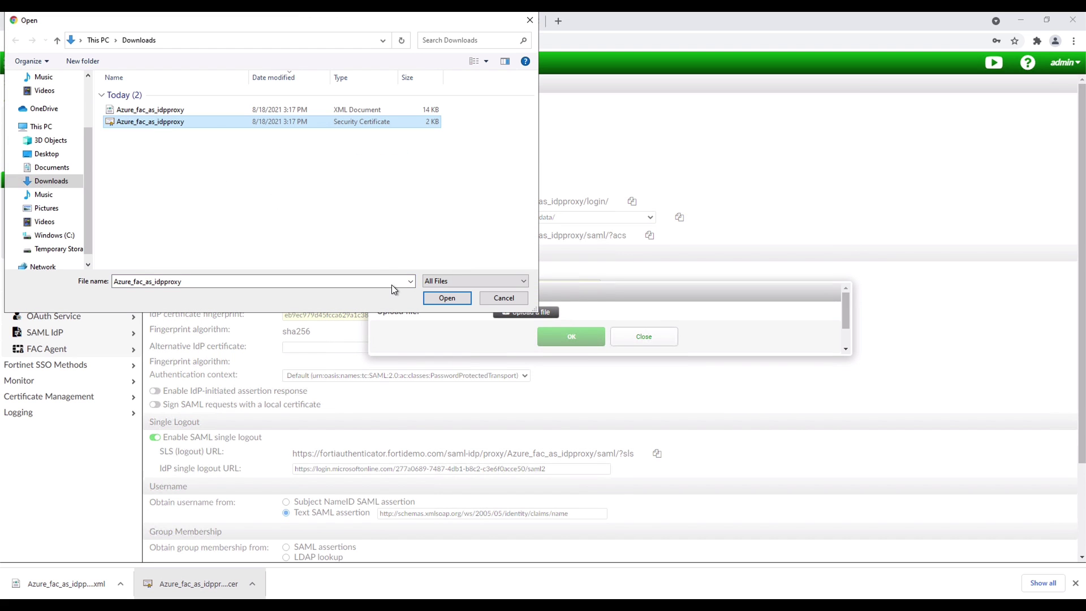
{"action": "left_click", "coordinate": [440, 298]}
{"action": "left_click", "coordinate": [591, 338]}
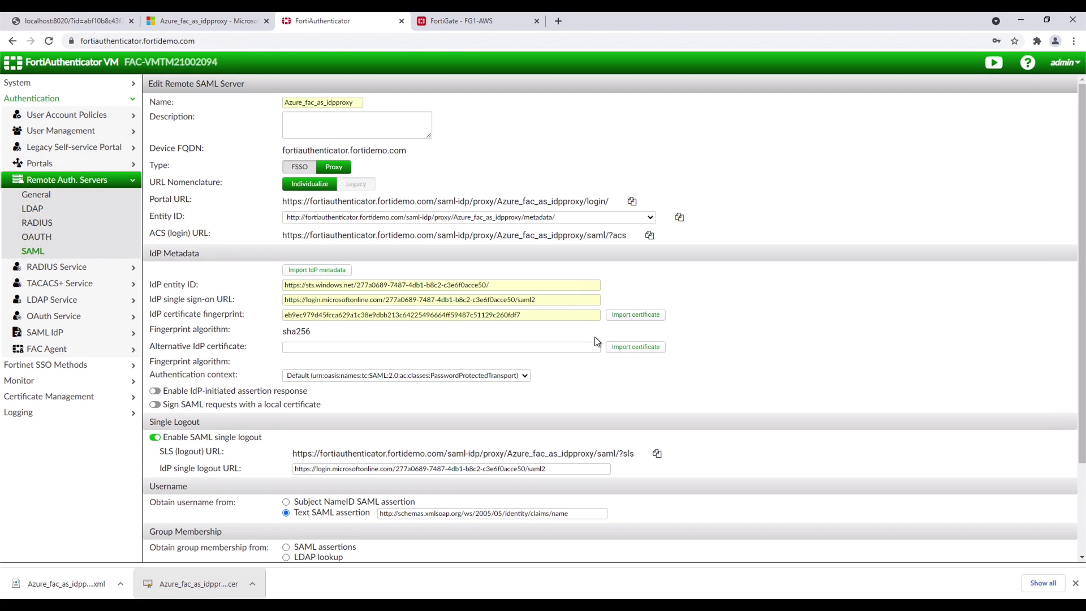
Check the imported IdP single logout URL, then close Azure's SAML-based sign-on blade
{"action": "left_click", "coordinate": [208, 23]}
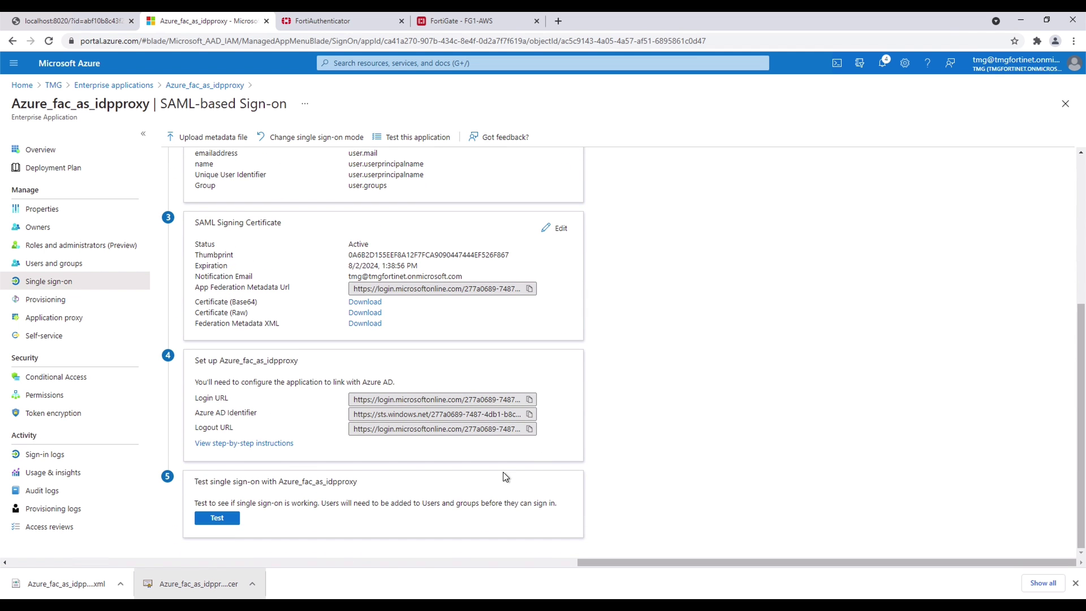
{"action": "left_click", "coordinate": [331, 21]}
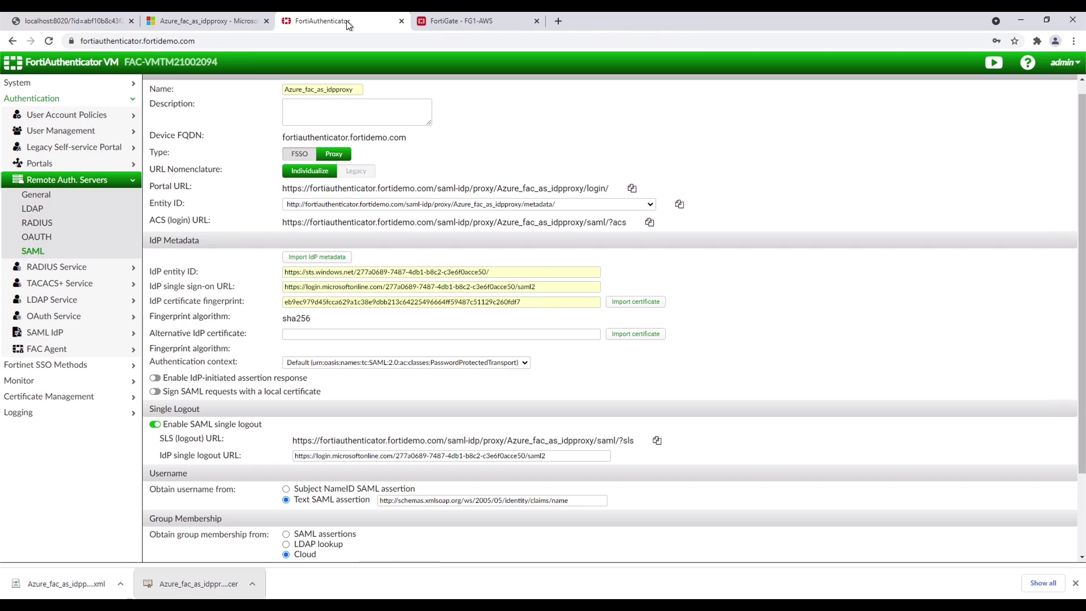
{"action": "triple_click", "coordinate": [580, 459]}
{"action": "left_click", "coordinate": [779, 440]}
{"action": "left_click", "coordinate": [209, 20]}
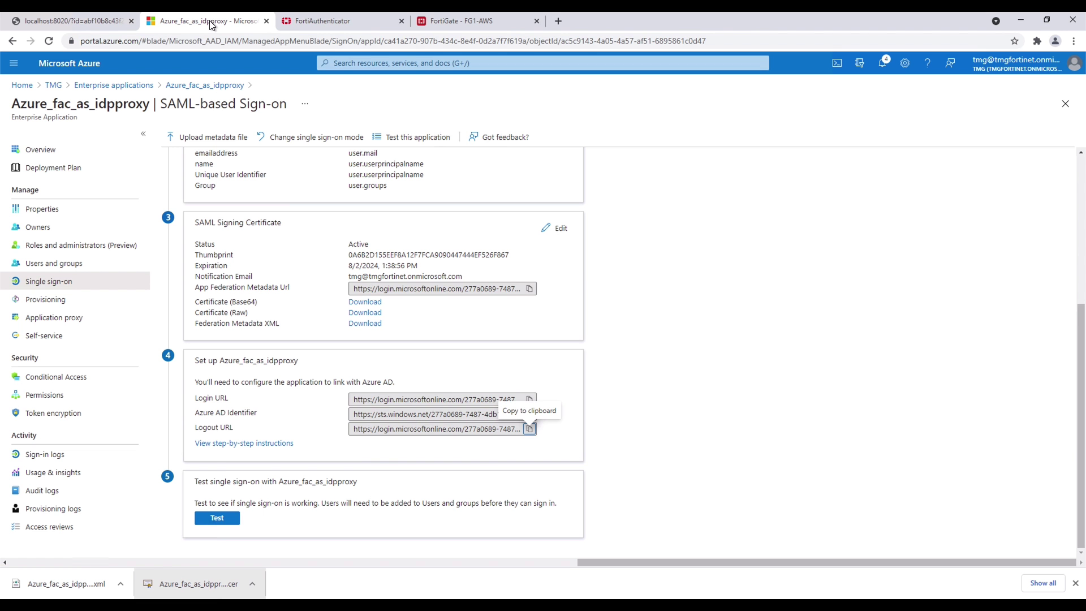
{"action": "left_click", "coordinate": [1069, 108]}
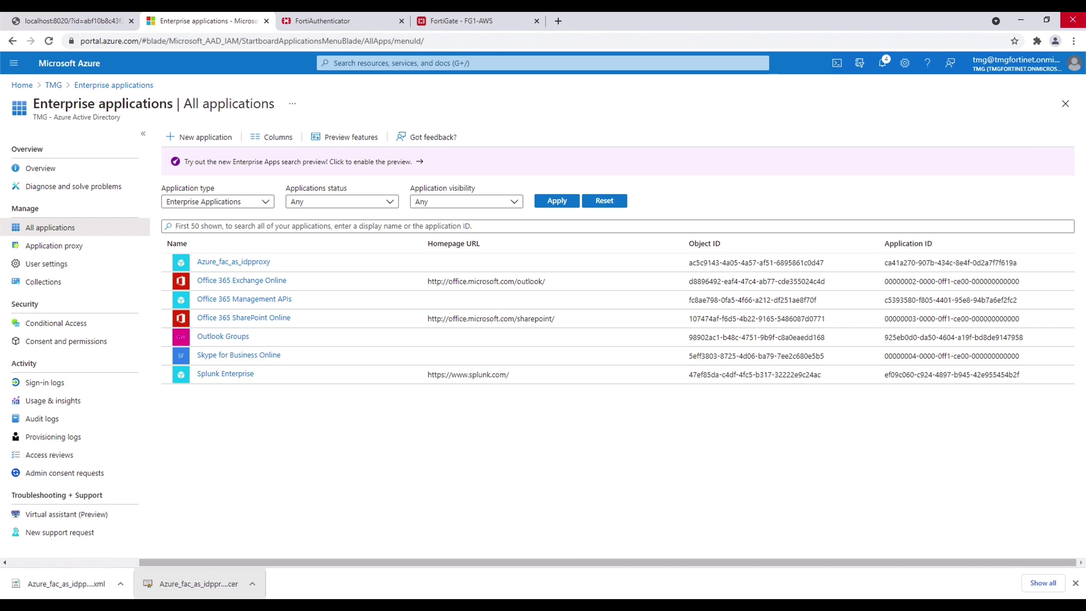
Copy the Azure_fac_as_idpproxy name and open the TMG Directory readers role
{"action": "left_click_drag", "start_coordinate": [272, 263], "coordinate": [199, 266]}
{"action": "right_click", "coordinate": [199, 265]}
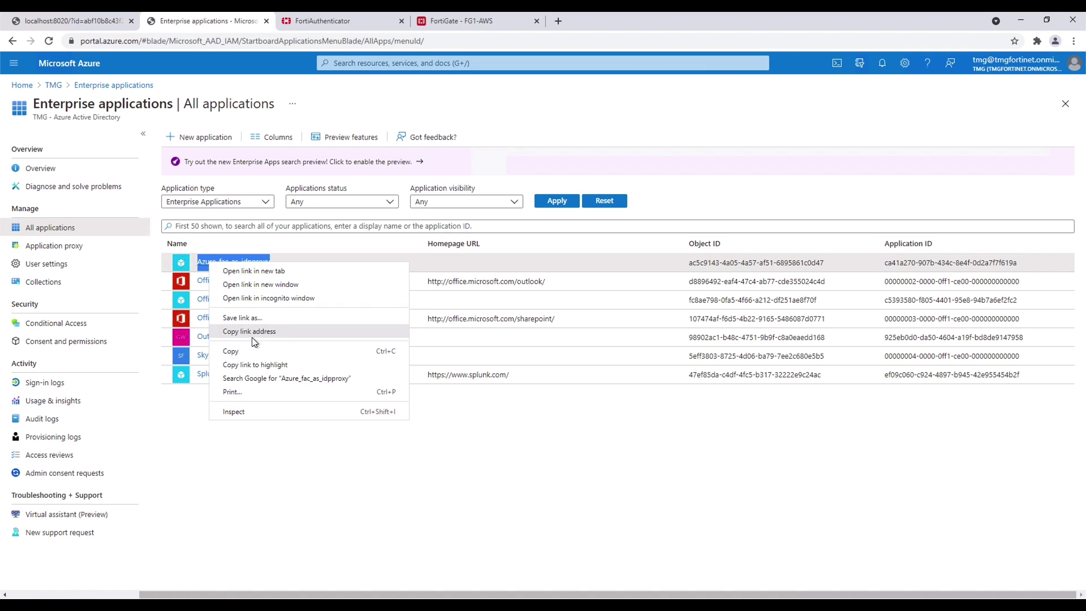
{"action": "left_click", "coordinate": [257, 351]}
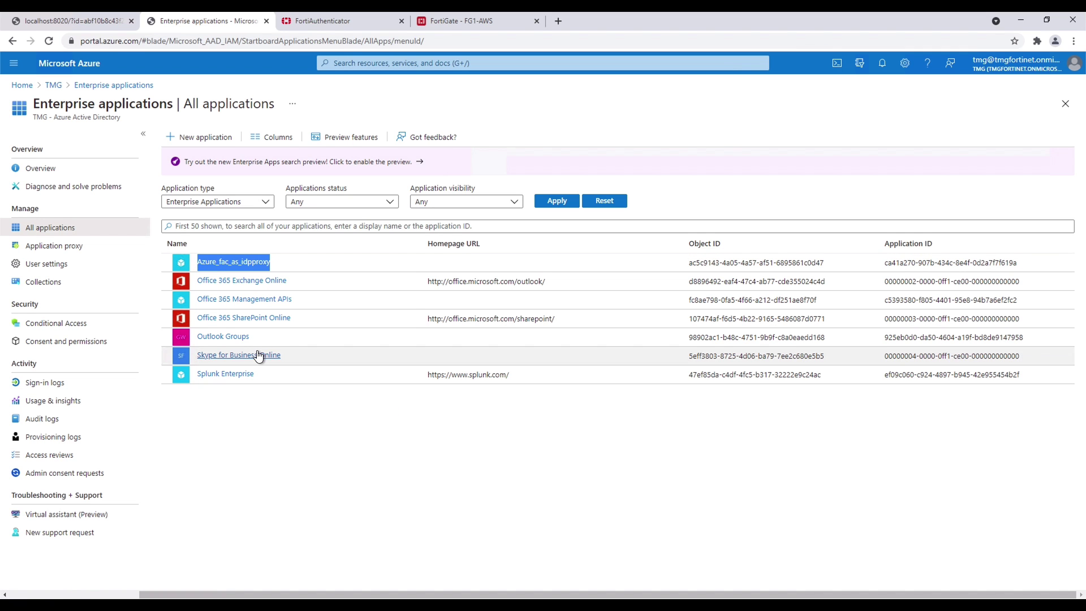
{"action": "left_click", "coordinate": [53, 85]}
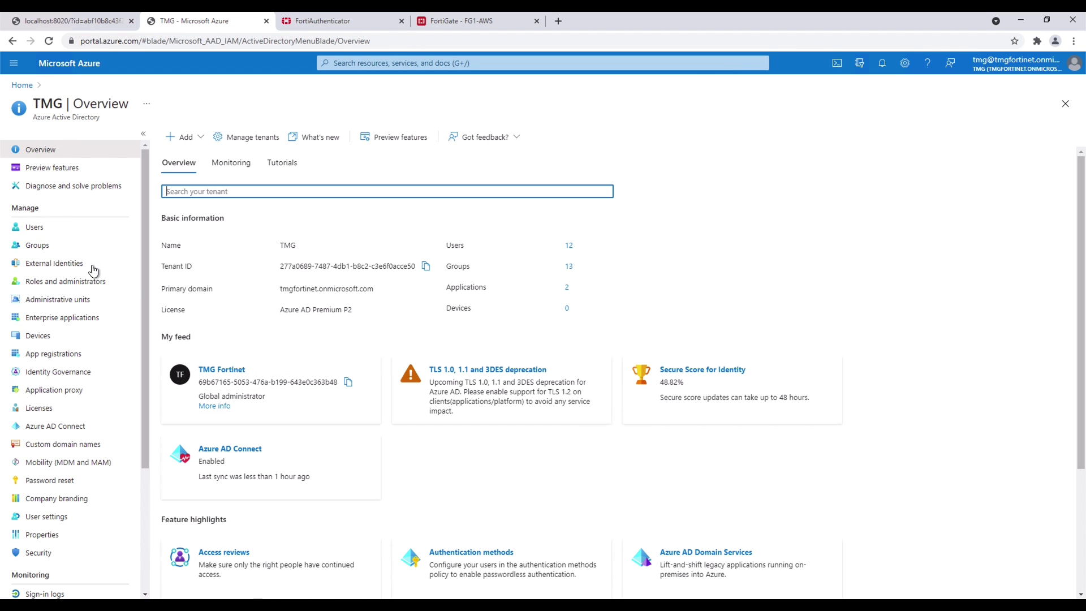
{"action": "left_click", "coordinate": [87, 281]}
{"action": "scroll", "coordinate": [398, 401], "scroll_direction": "down", "scroll_amount": 3}
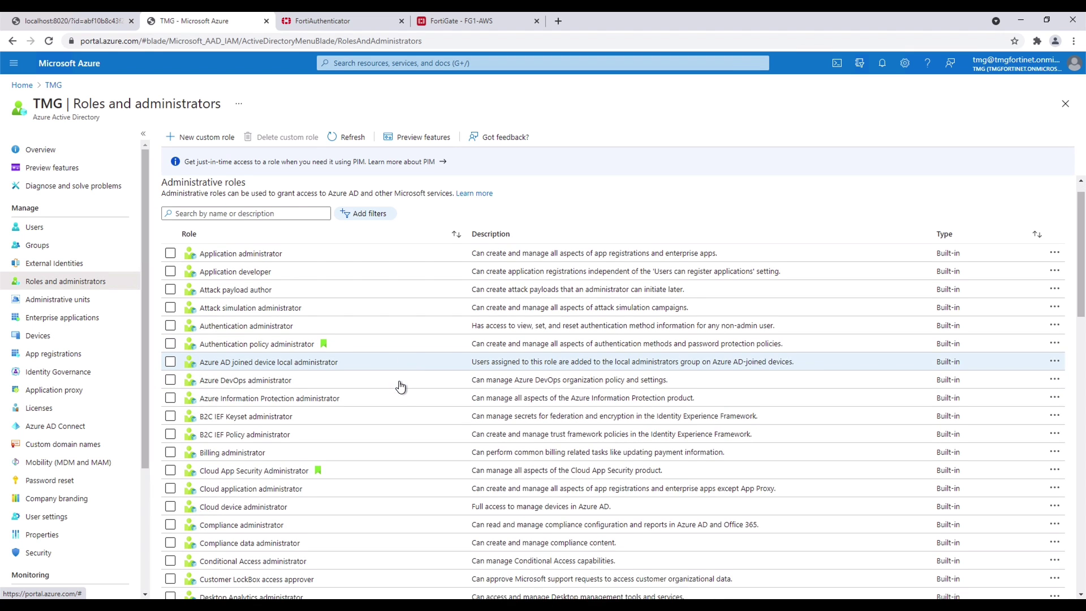
{"action": "left_click", "coordinate": [236, 553]}
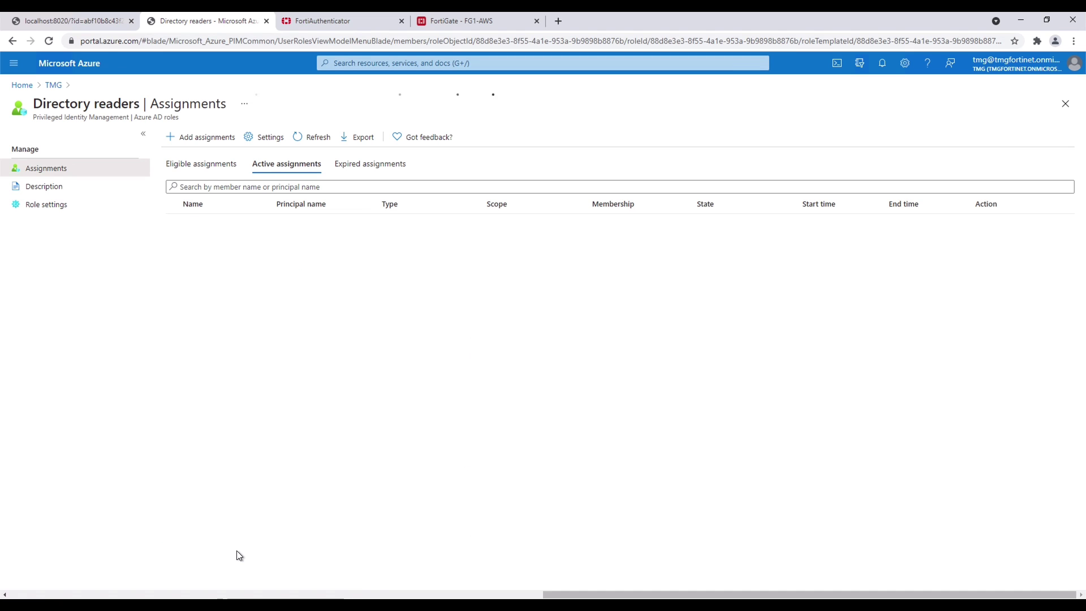
Assign Azure_fac_as_idpproxy to Directory readers with justification 'Add' and refresh the list
{"action": "left_click", "coordinate": [201, 138]}
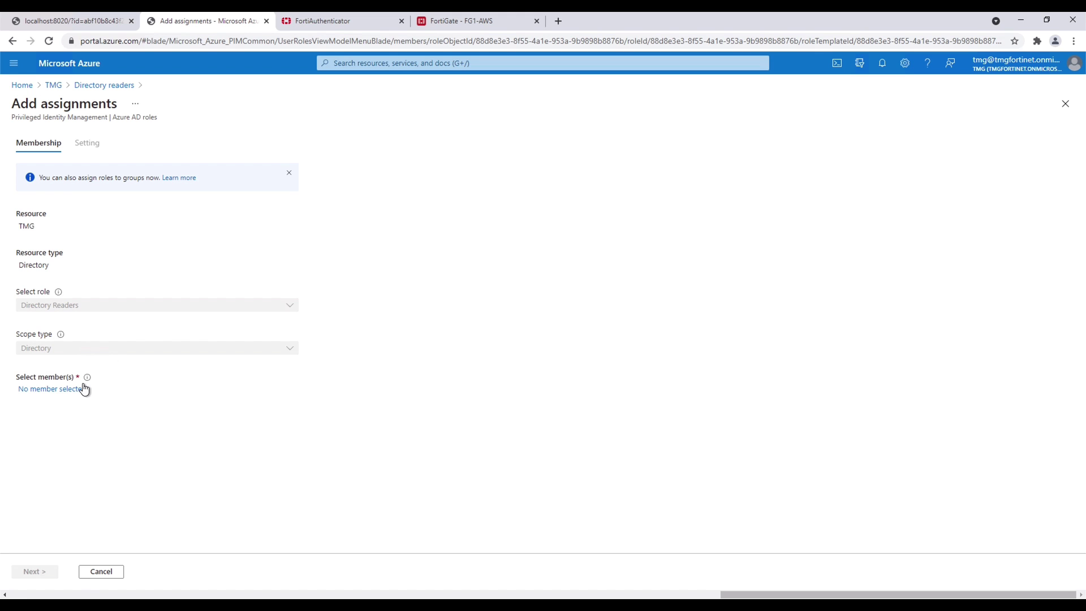
{"action": "left_click", "coordinate": [86, 388]}
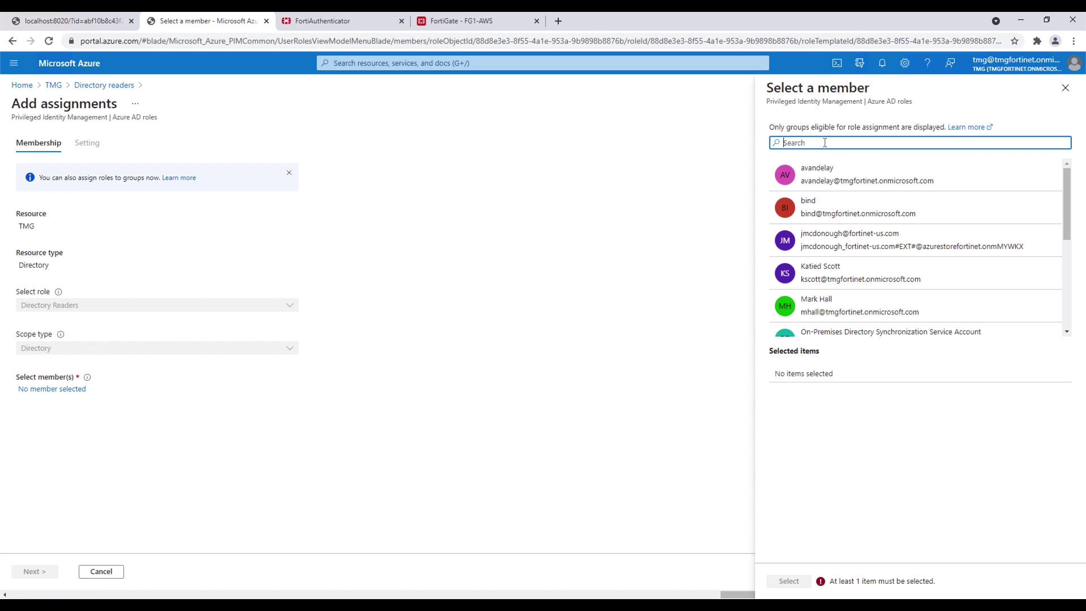
{"action": "key", "text": "ctrl+v"}
{"action": "left_click", "coordinate": [836, 177]}
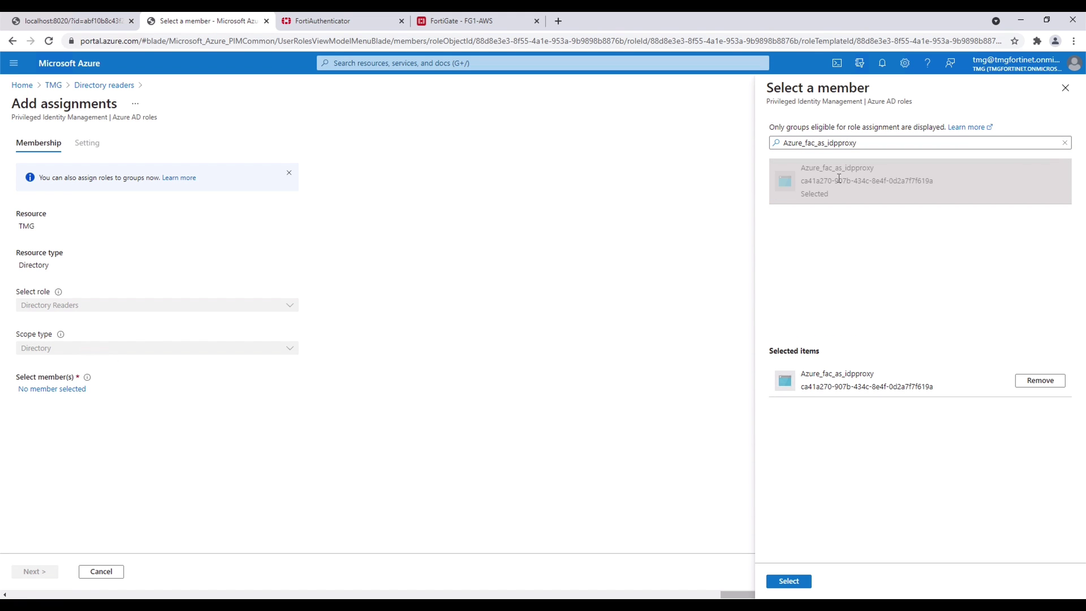
{"action": "left_click", "coordinate": [788, 581]}
{"action": "left_click", "coordinate": [36, 573]}
{"action": "left_click", "coordinate": [104, 395]}
{"action": "type", "text": "Add"}
{"action": "left_click", "coordinate": [39, 572]}
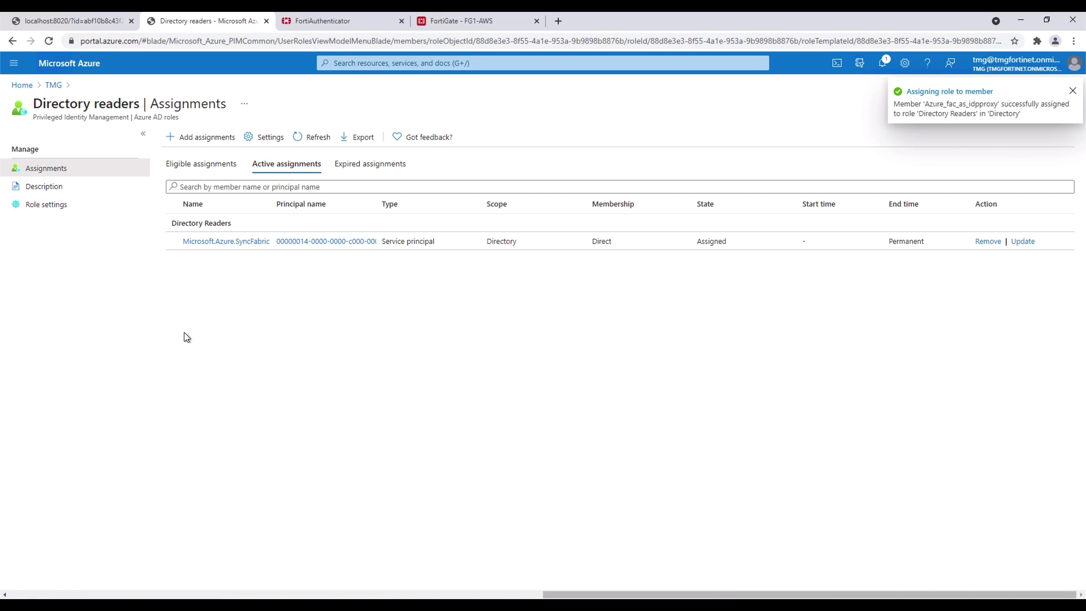
{"action": "left_click", "coordinate": [310, 137]}
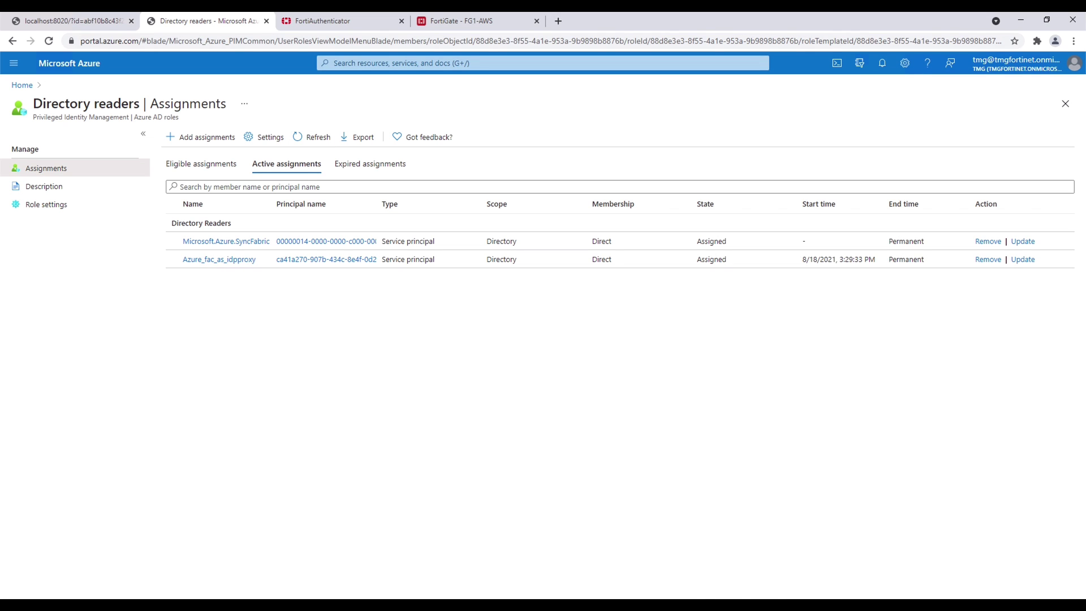
{"action": "left_click", "coordinate": [322, 21]}
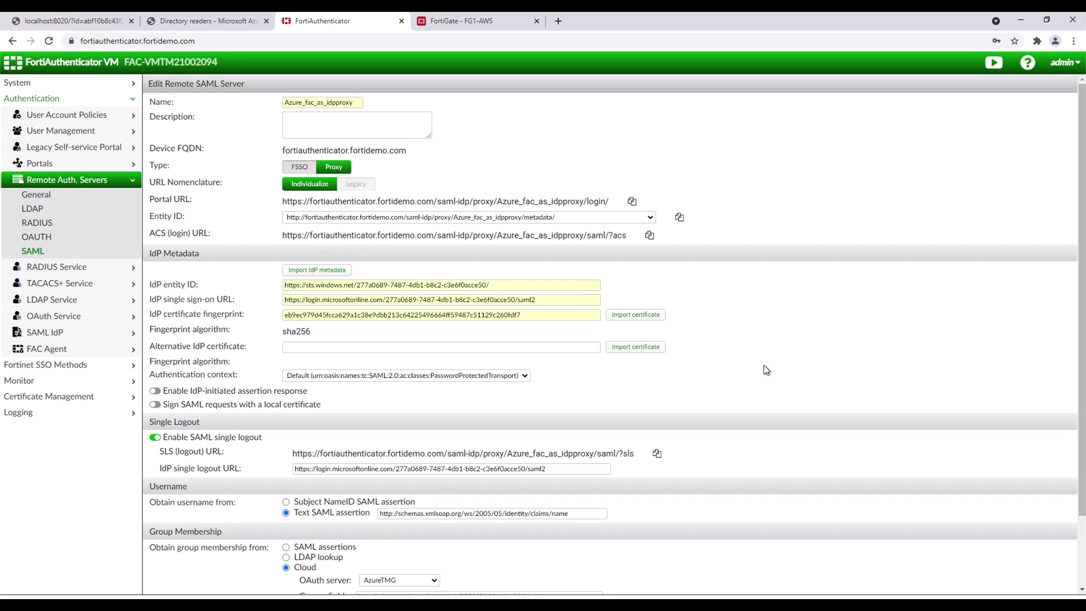
Save the SAML server and open AzureTMG OAuth server, keeping Azure Directory as source
{"action": "scroll", "coordinate": [765, 370], "scroll_direction": "down", "scroll_amount": 3}
{"action": "left_click", "coordinate": [576, 579]}
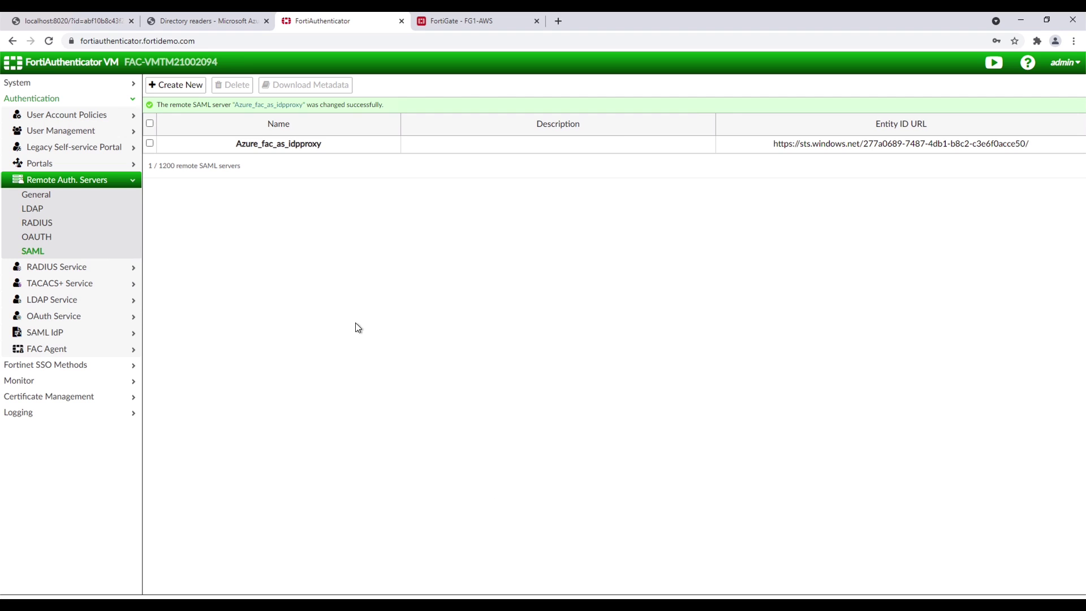
{"action": "left_click", "coordinate": [44, 238]}
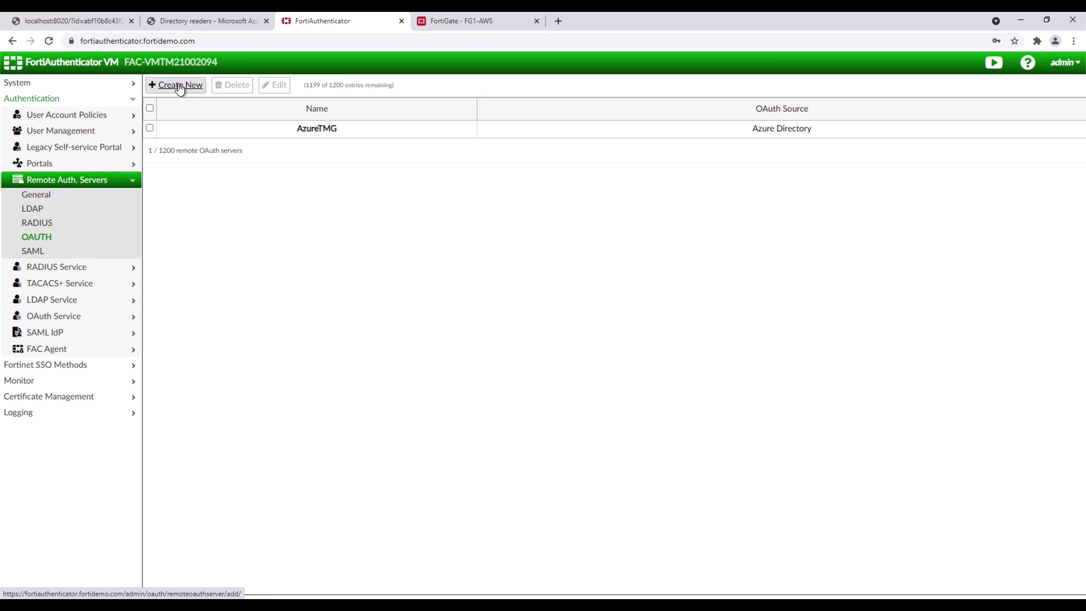
{"action": "double_click", "coordinate": [312, 129]}
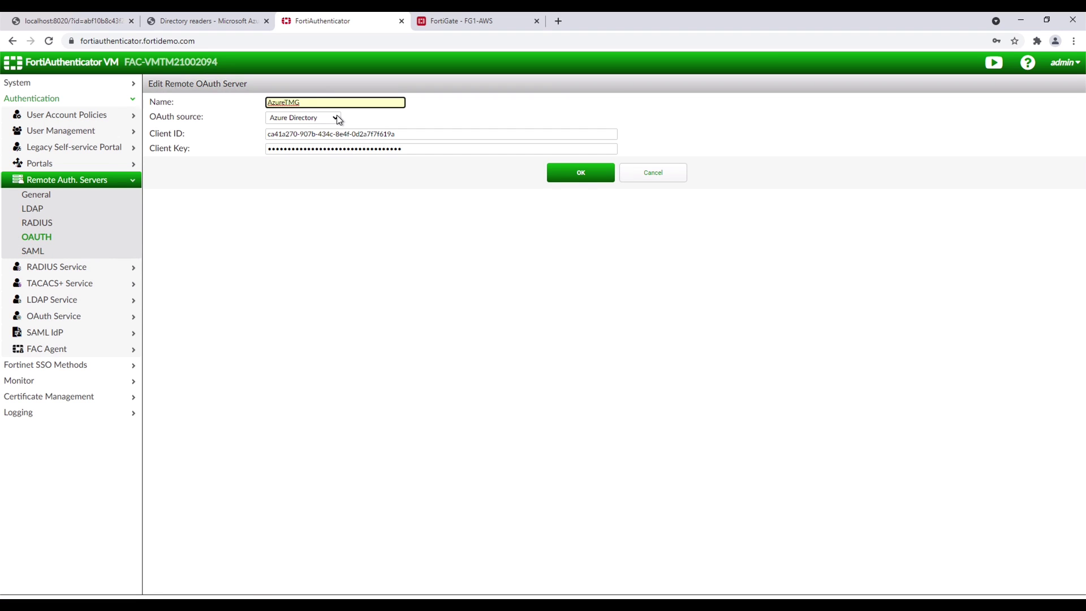
{"action": "left_click", "coordinate": [338, 119]}
{"action": "left_click", "coordinate": [317, 198]}
Copy the Azure_fac_as_idpproxy application (client) ID for AzureTMG's Client ID field
{"action": "left_click", "coordinate": [233, 18]}
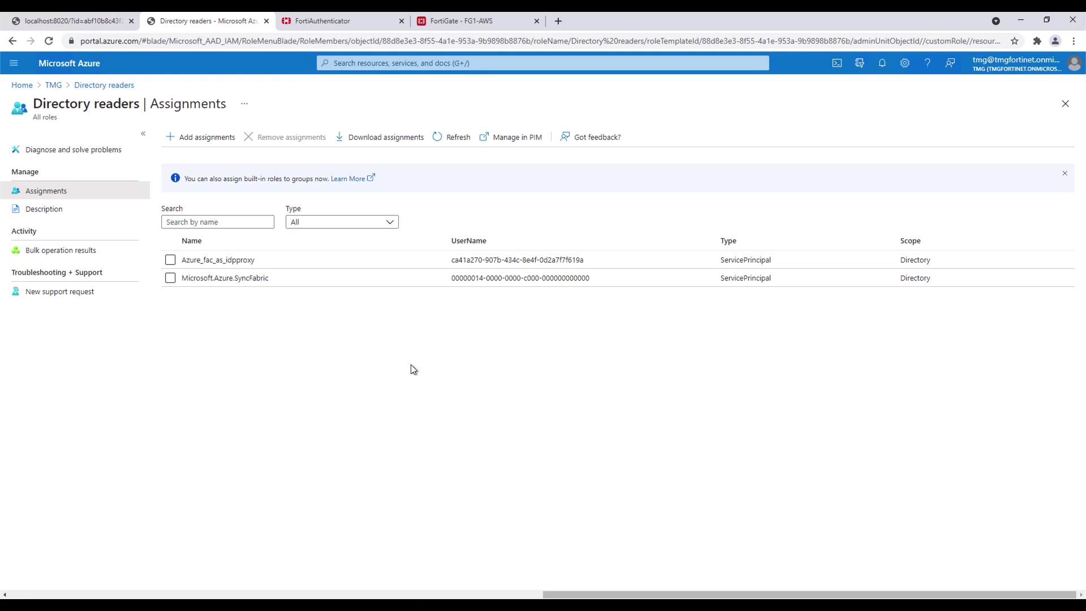
{"action": "left_click", "coordinate": [53, 85]}
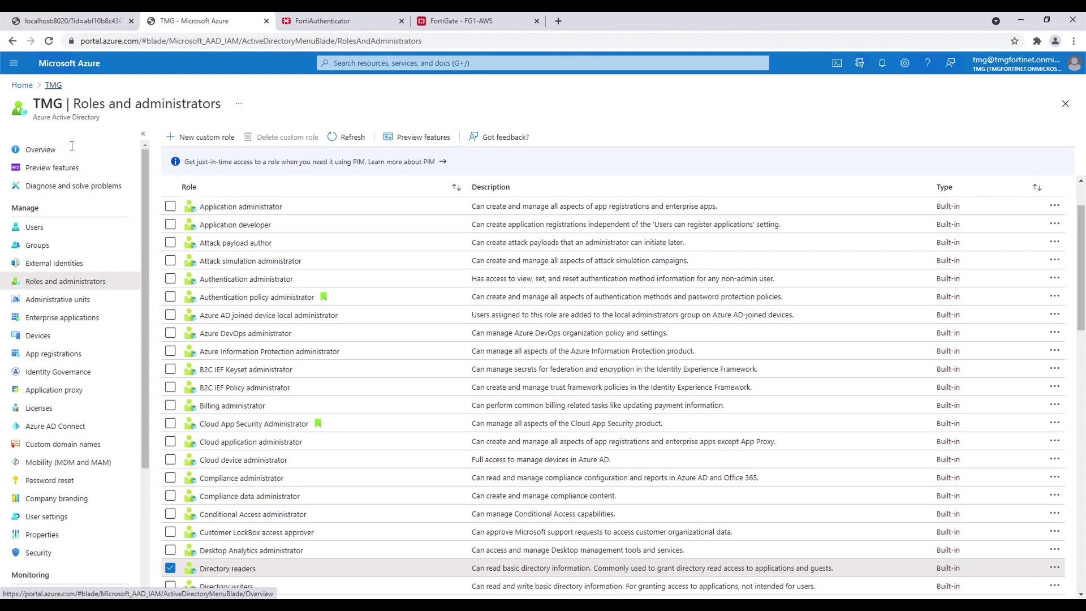
{"action": "left_click", "coordinate": [75, 354]}
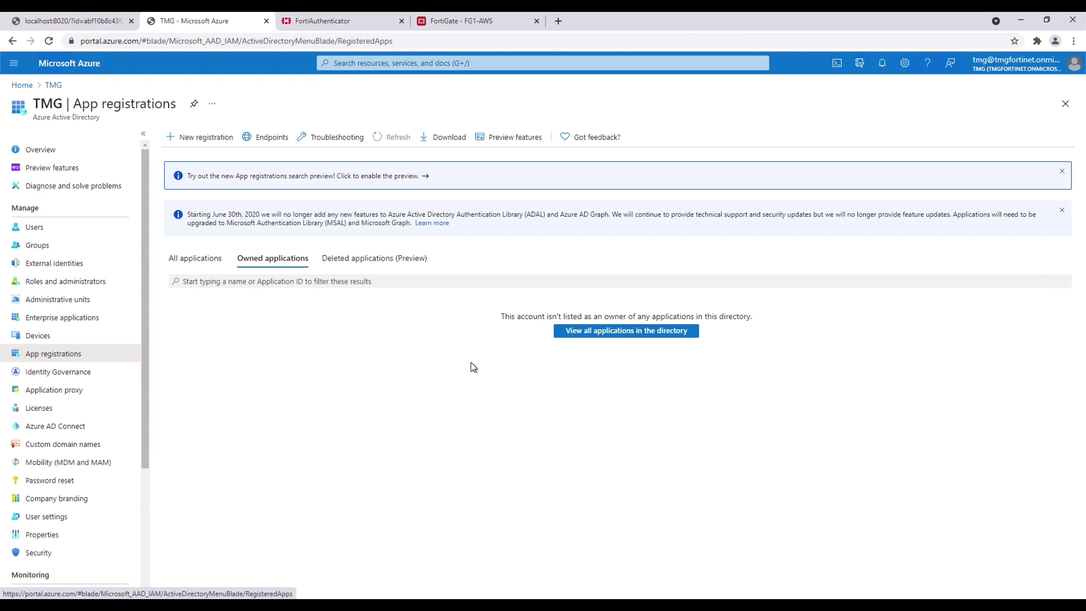
{"action": "left_click", "coordinate": [257, 349]}
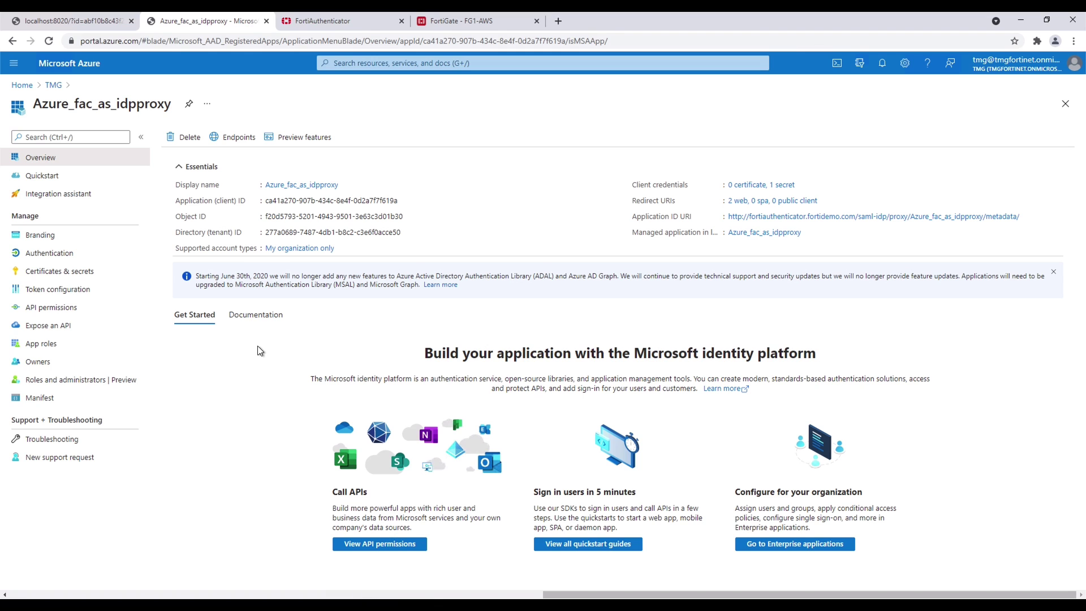
{"action": "left_click", "coordinate": [406, 201]}
{"action": "left_click", "coordinate": [339, 22]}
{"action": "triple_click", "coordinate": [399, 137]}
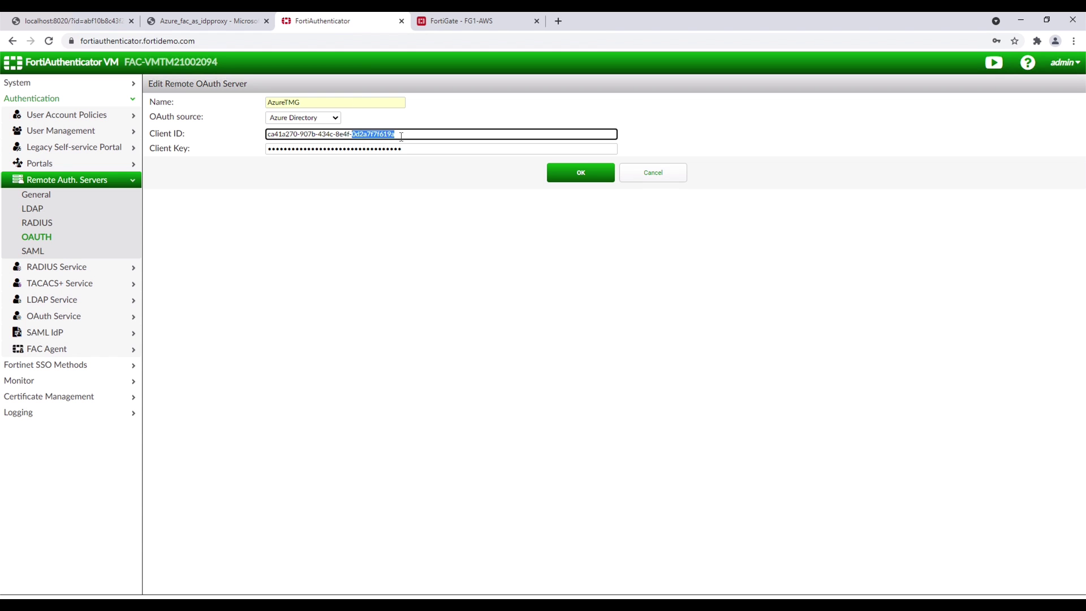
Create a new Azure client secret named 'azure_fac_as_idp' and copy its value
{"action": "left_click", "coordinate": [208, 22]}
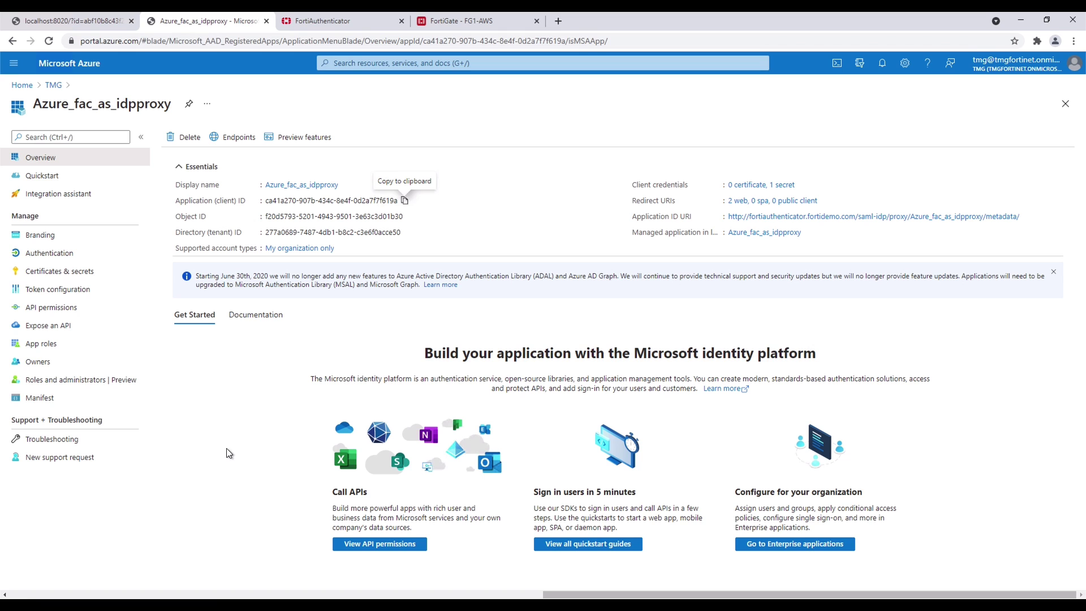
{"action": "left_click", "coordinate": [783, 185]}
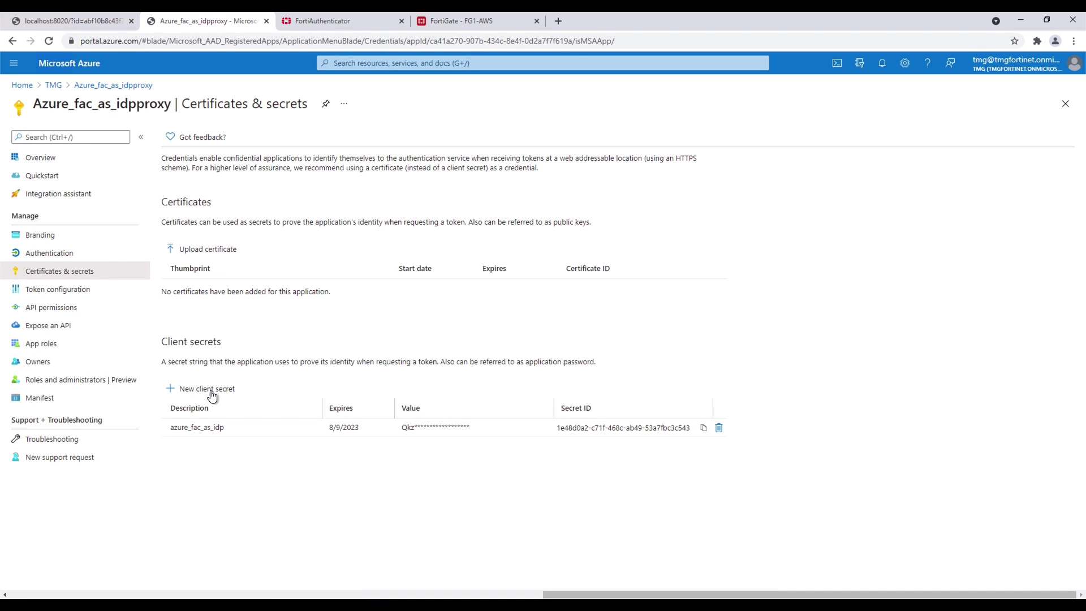
{"action": "left_click", "coordinate": [207, 390]}
{"action": "type", "text": "azure_fac_as_idp"}
{"action": "left_click", "coordinate": [789, 581]}
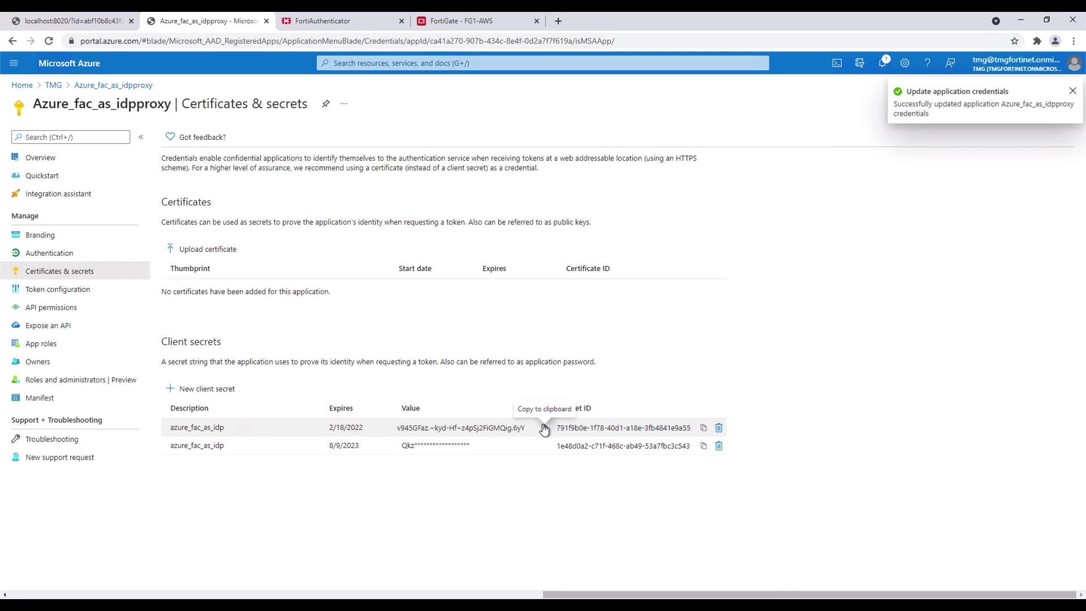
{"action": "left_click", "coordinate": [544, 429]}
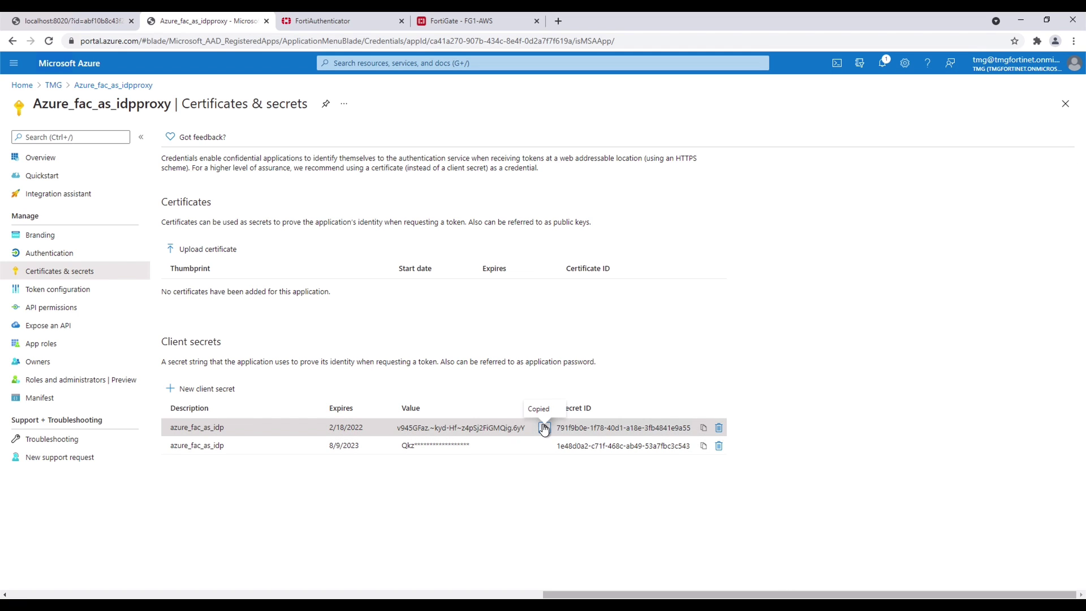
Paste the new secret as AzureTMG's Client Key and save the OAuth server
{"action": "left_click", "coordinate": [333, 21]}
{"action": "left_click", "coordinate": [411, 148]}
{"action": "key", "text": "ctrl+a"}
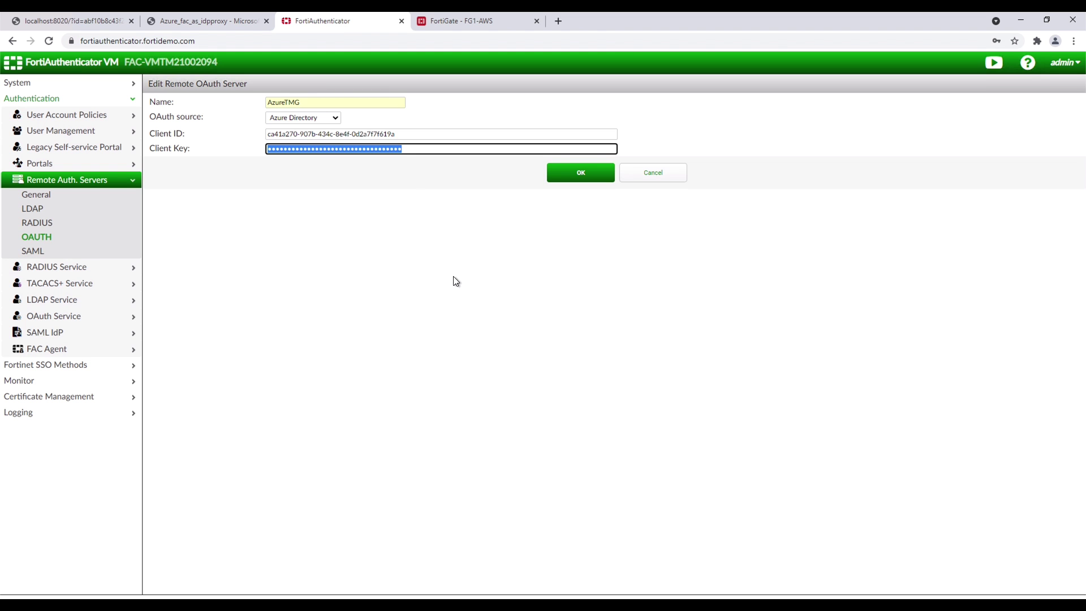
{"action": "key", "text": "ctrl+v"}
{"action": "left_click", "coordinate": [581, 175]}
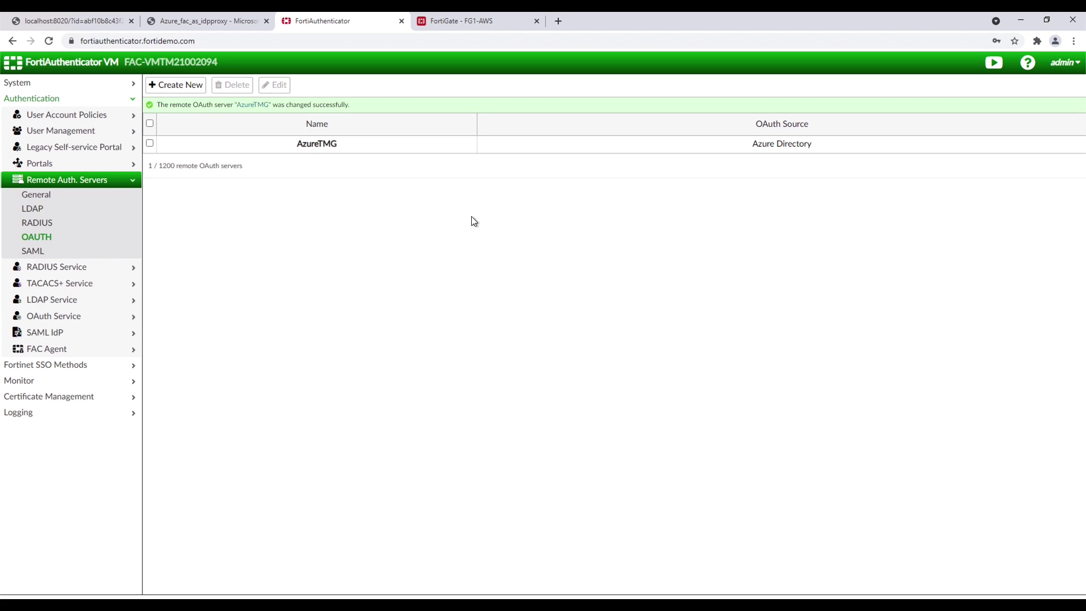
Resave Azure_fac_as_idpproxy with AzureTMG as the OAuth server for group lookup
{"action": "left_click", "coordinate": [41, 250]}
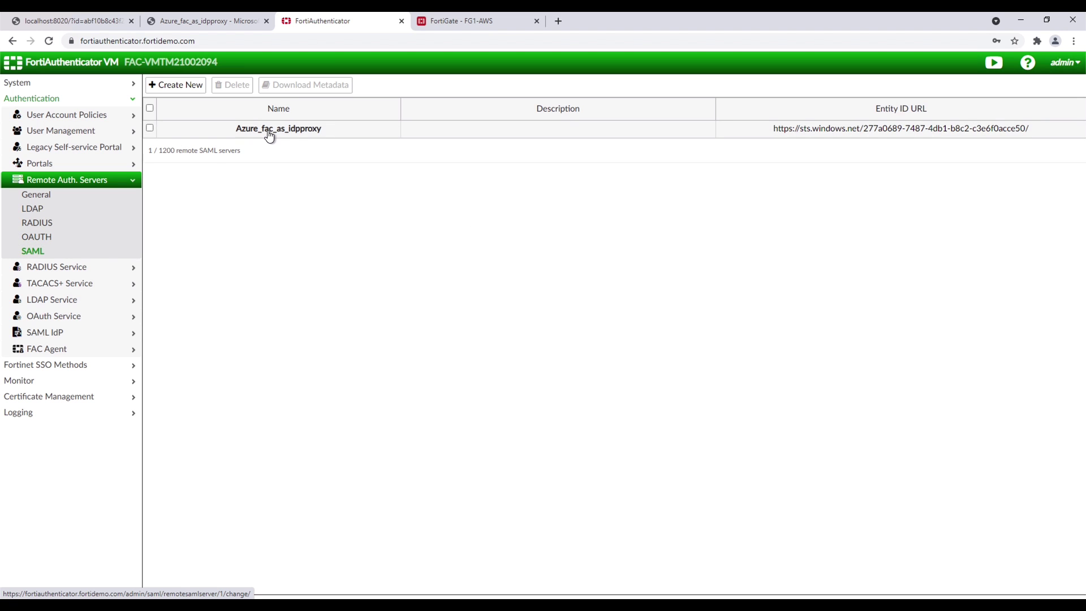
{"action": "left_click", "coordinate": [269, 130]}
{"action": "scroll", "coordinate": [448, 367], "scroll_direction": "down", "scroll_amount": 2}
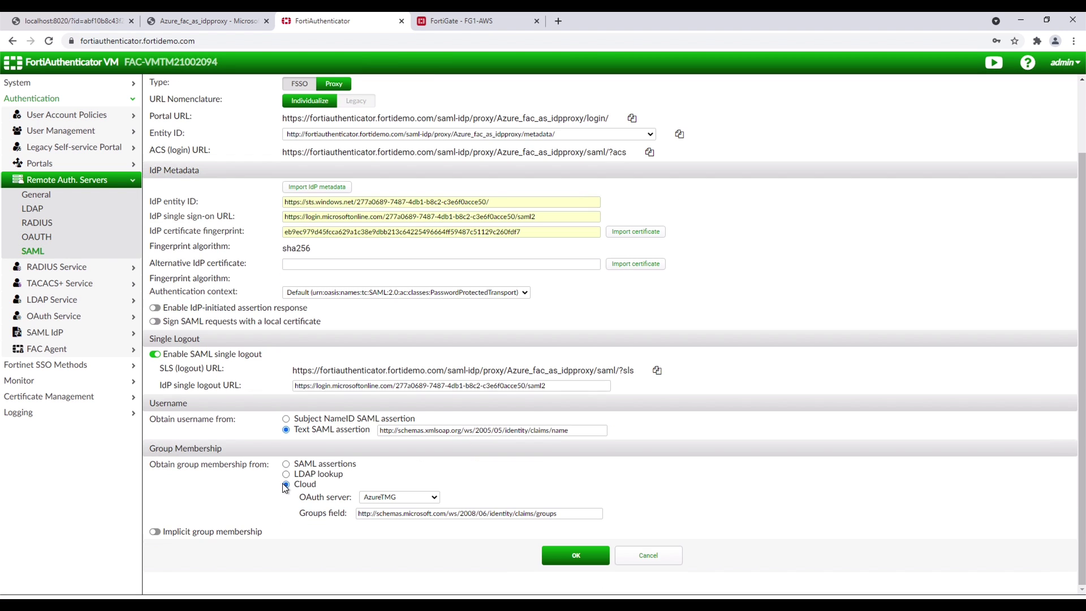
{"action": "left_click", "coordinate": [373, 497]}
{"action": "left_click", "coordinate": [379, 520]}
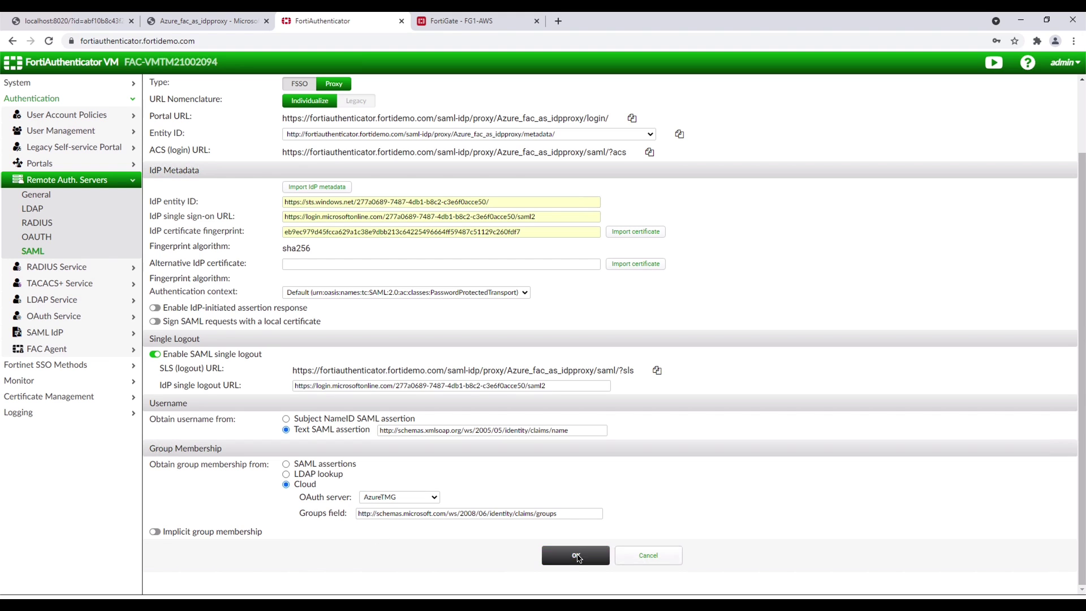
{"action": "left_click", "coordinate": [576, 555]}
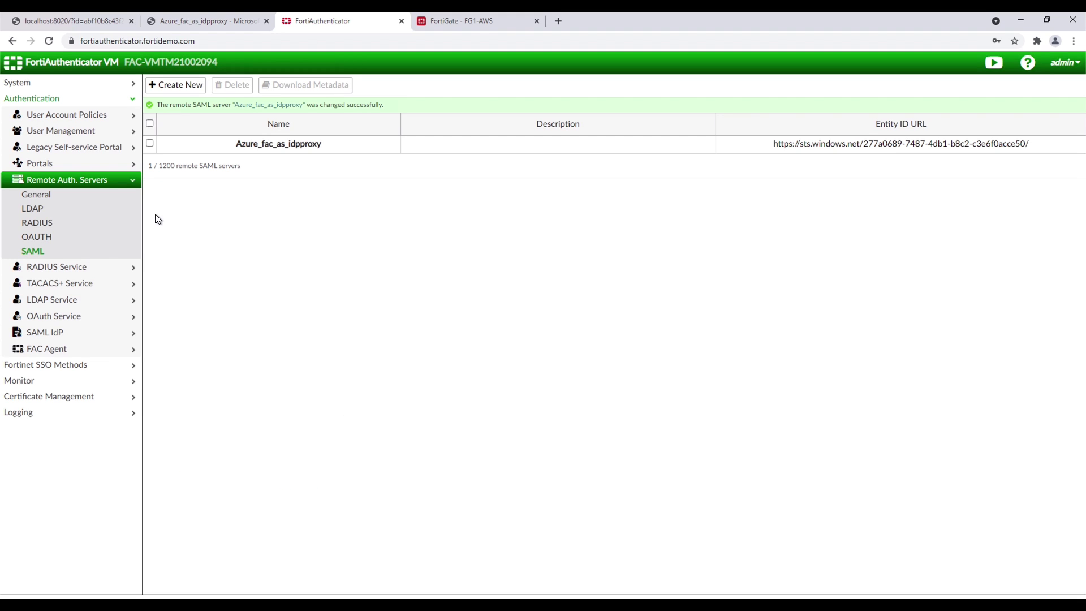
Save realm azuretmg_realm with Azure_fac_as_idpproxy as its user source
{"action": "left_click", "coordinate": [89, 131]}
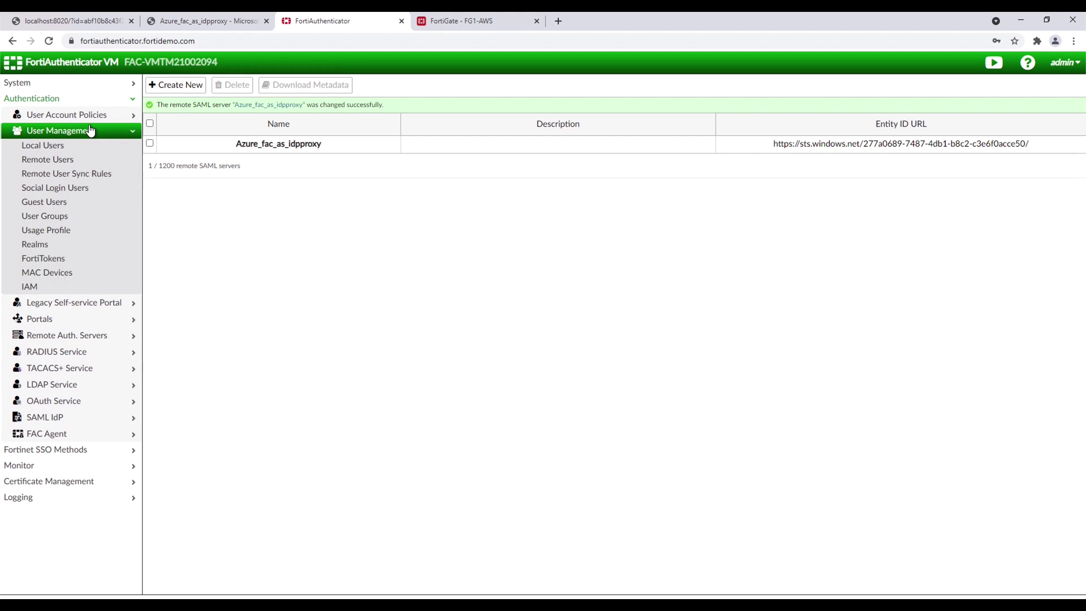
{"action": "left_click", "coordinate": [51, 251]}
{"action": "left_click", "coordinate": [362, 126]}
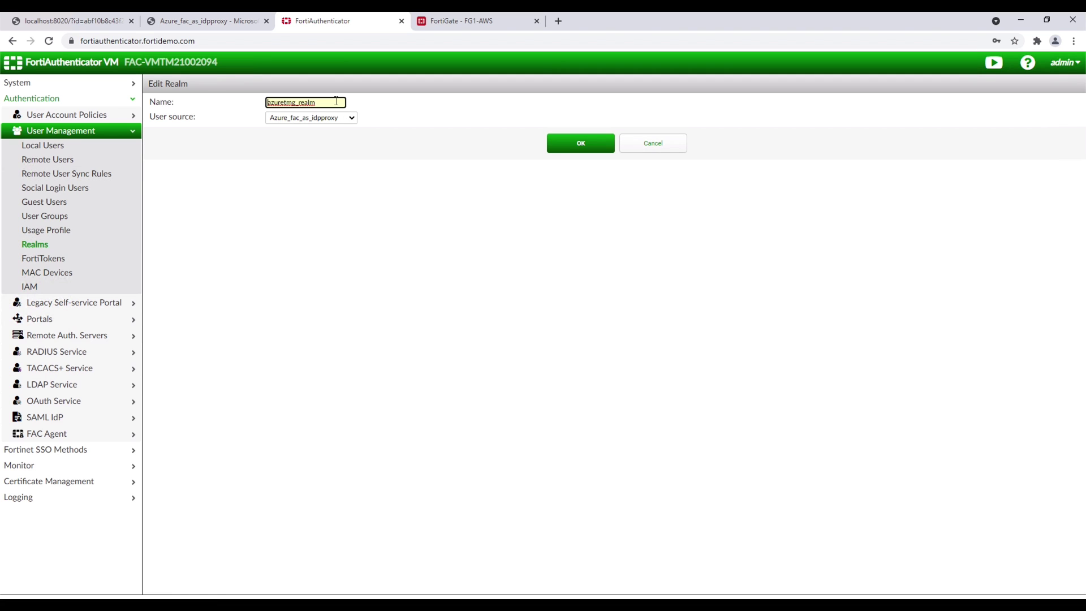
{"action": "left_click", "coordinate": [354, 118]}
{"action": "left_click", "coordinate": [348, 147]}
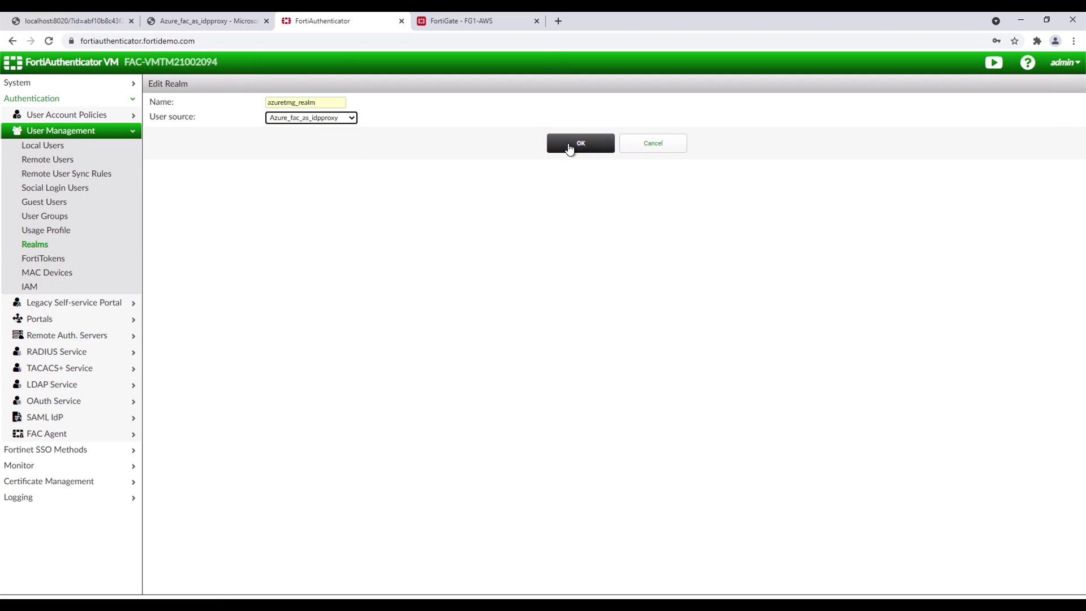
{"action": "left_click", "coordinate": [570, 149]}
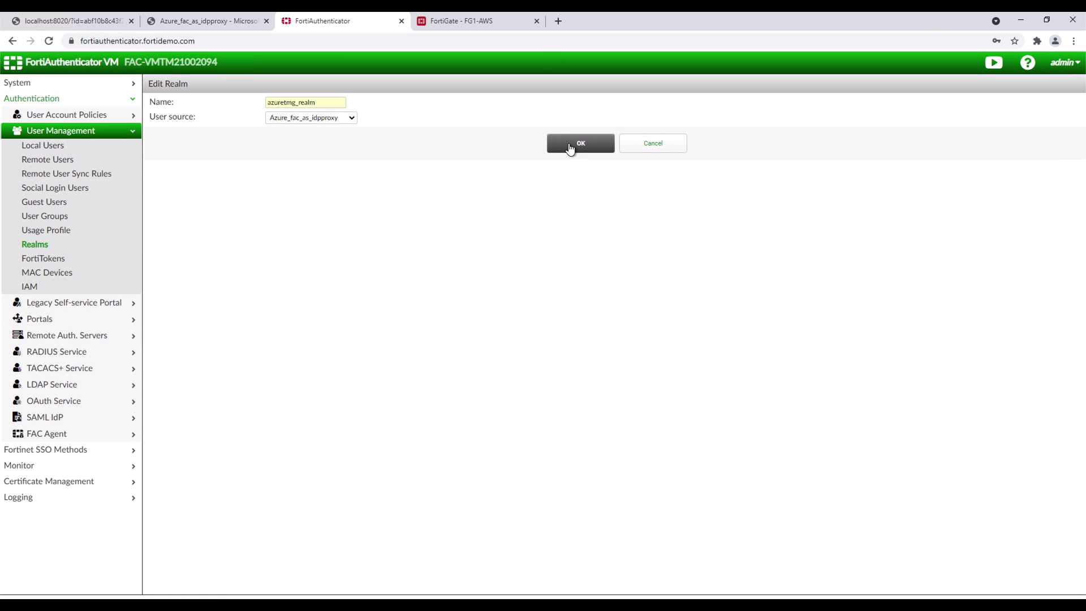
Save SAML IdP general settings with default realm azuretmg_realm and certificate FortiDemo2020
{"action": "left_click", "coordinate": [70, 418]}
{"action": "left_click", "coordinate": [49, 277]}
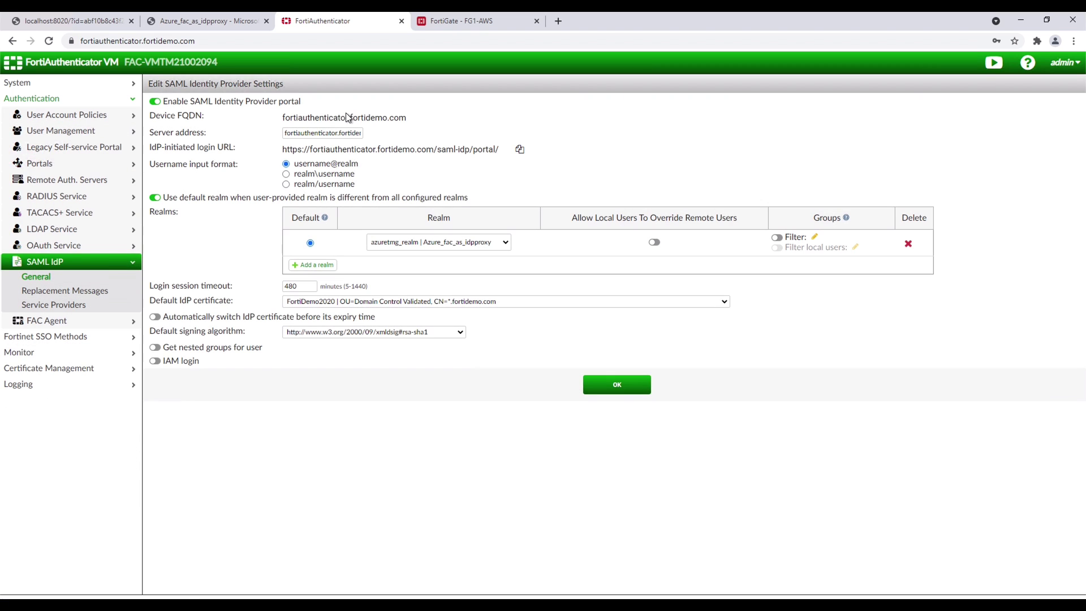
{"action": "triple_click", "coordinate": [346, 134]}
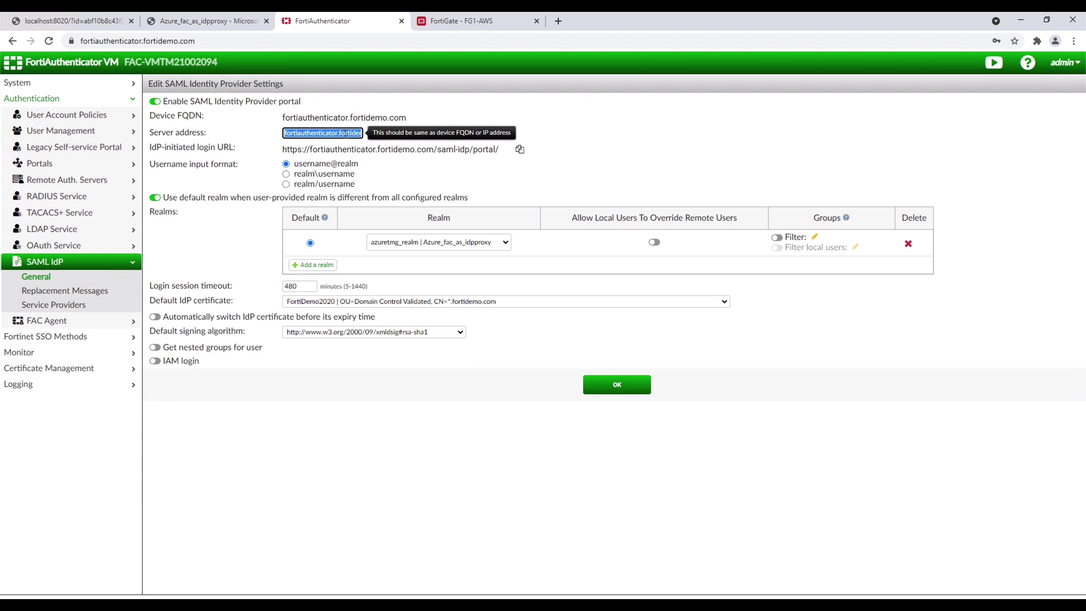
{"action": "left_click", "coordinate": [354, 163]}
{"action": "left_click", "coordinate": [501, 243]}
{"action": "left_click", "coordinate": [471, 290]}
{"action": "left_click", "coordinate": [567, 304]}
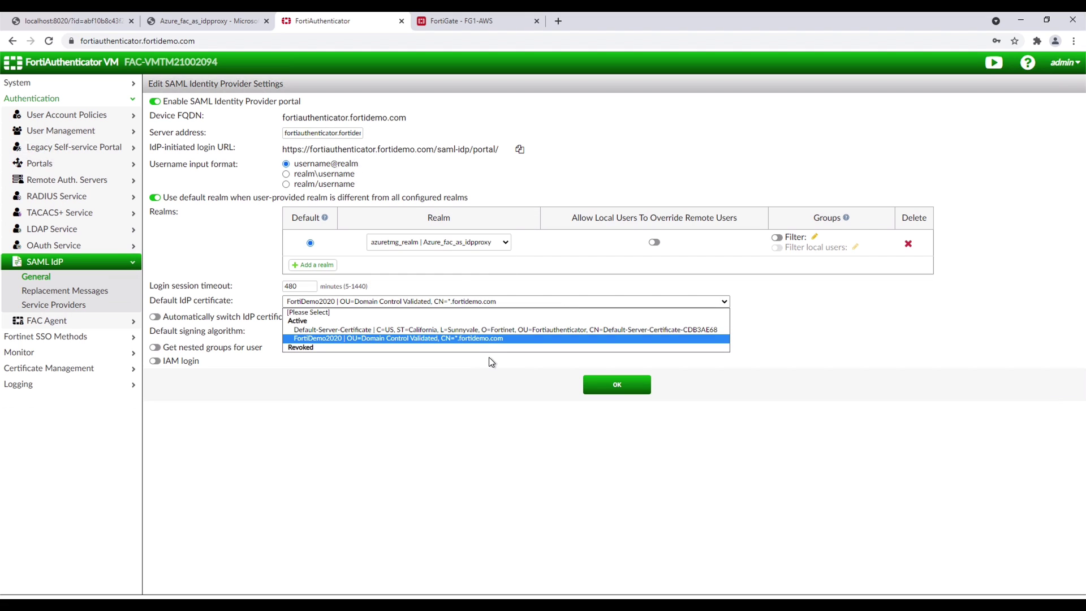
{"action": "left_click", "coordinate": [488, 338]}
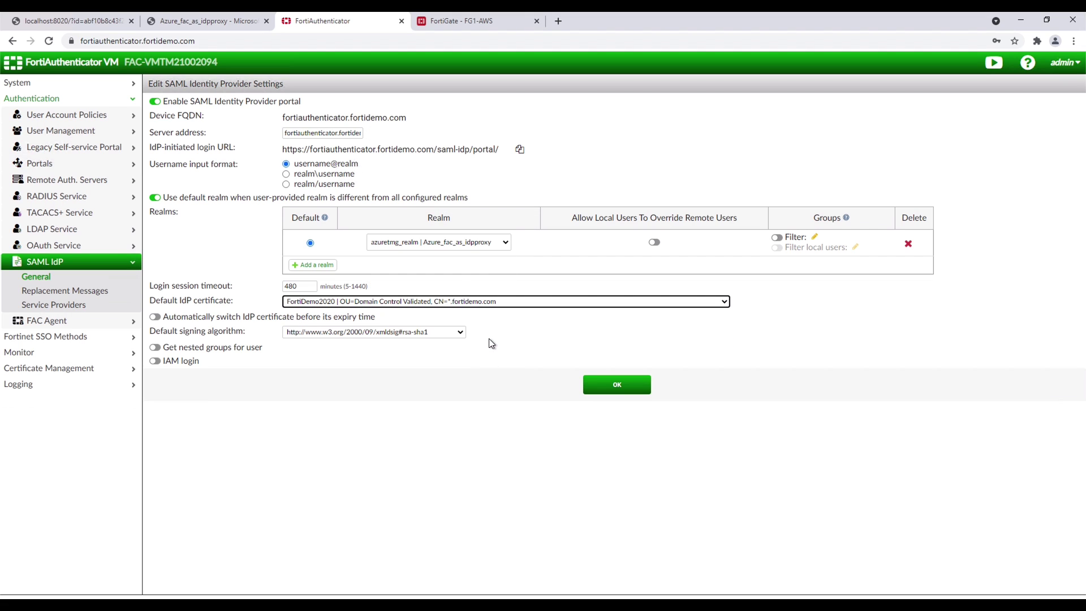
{"action": "left_click", "coordinate": [610, 387]}
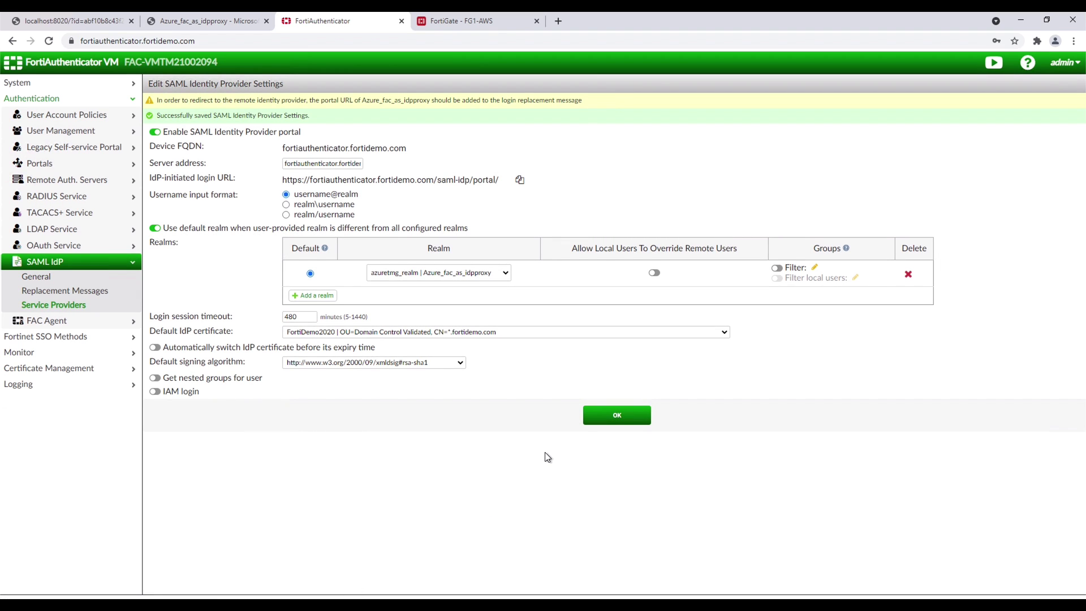
{"action": "triple_click", "coordinate": [540, 101]}
{"action": "left_click", "coordinate": [591, 186]}
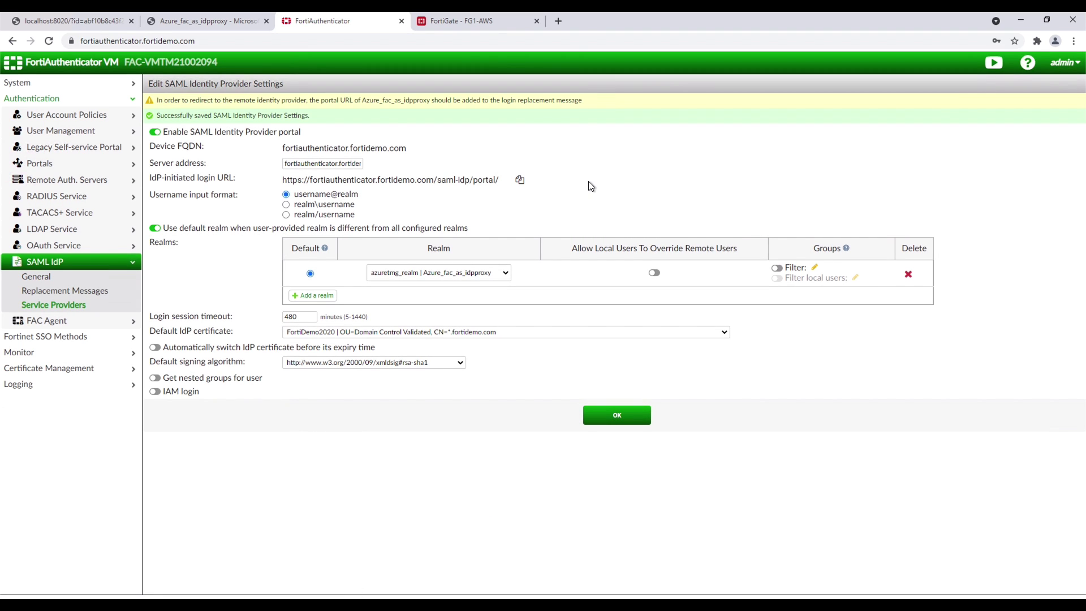
Review the redirect URLs in the SAML IdP Login Page default HTML template
{"action": "left_click", "coordinate": [74, 291]}
{"action": "left_click", "coordinate": [213, 147]}
{"action": "left_click", "coordinate": [232, 294]}
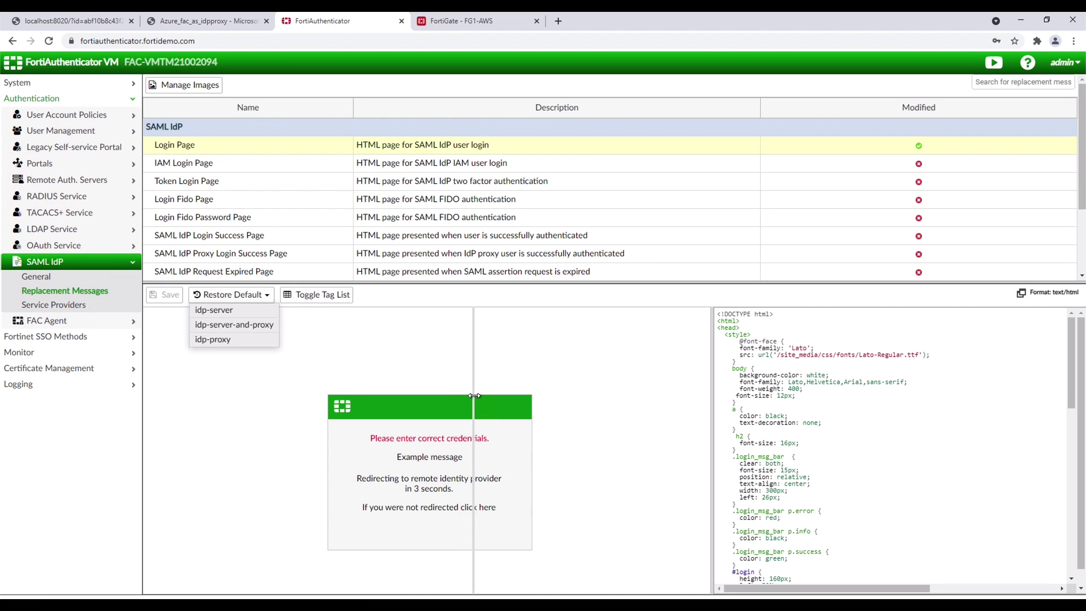
{"action": "left_click_drag", "start_coordinate": [1067, 350], "coordinate": [1003, 530]}
{"action": "left_click_drag", "start_coordinate": [976, 492], "coordinate": [660, 492]}
{"action": "left_click_drag", "start_coordinate": [880, 533], "coordinate": [577, 536]}
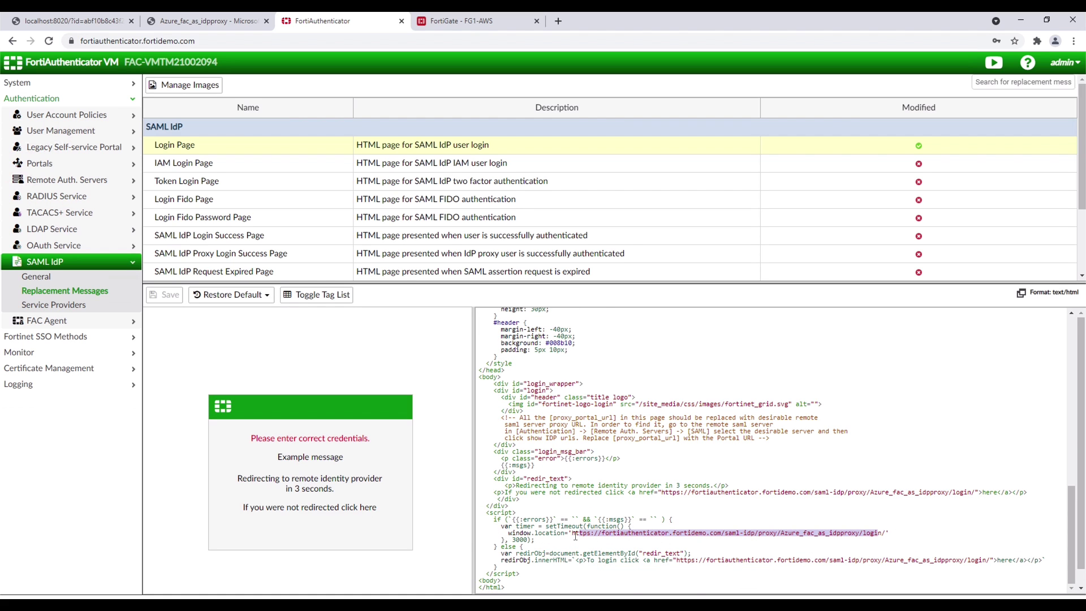
{"action": "left_click_drag", "start_coordinate": [675, 560], "coordinate": [961, 564]}
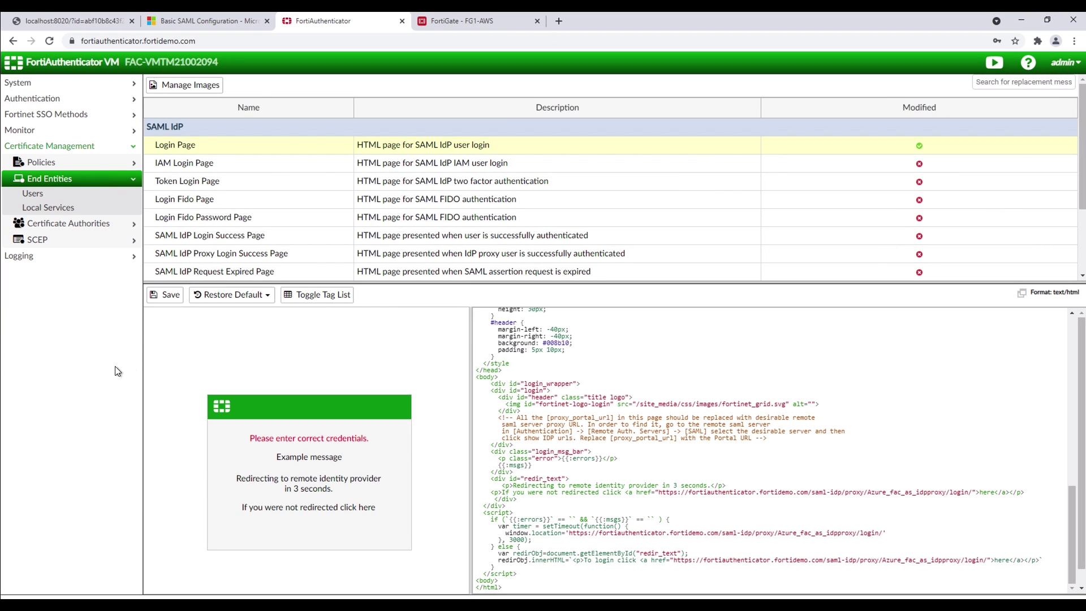
Export the FortiDemo2020 local service certificate, then move to the FortiGate FG1-AWS interface
{"action": "left_click", "coordinate": [68, 208]}
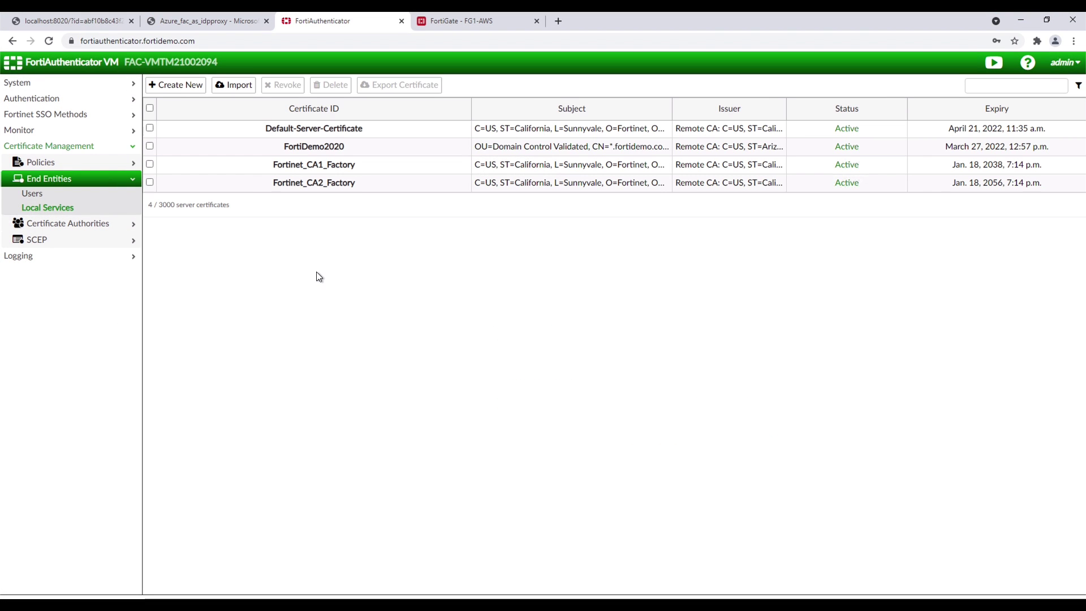
{"action": "left_click", "coordinate": [150, 146]}
{"action": "left_click", "coordinate": [389, 86]}
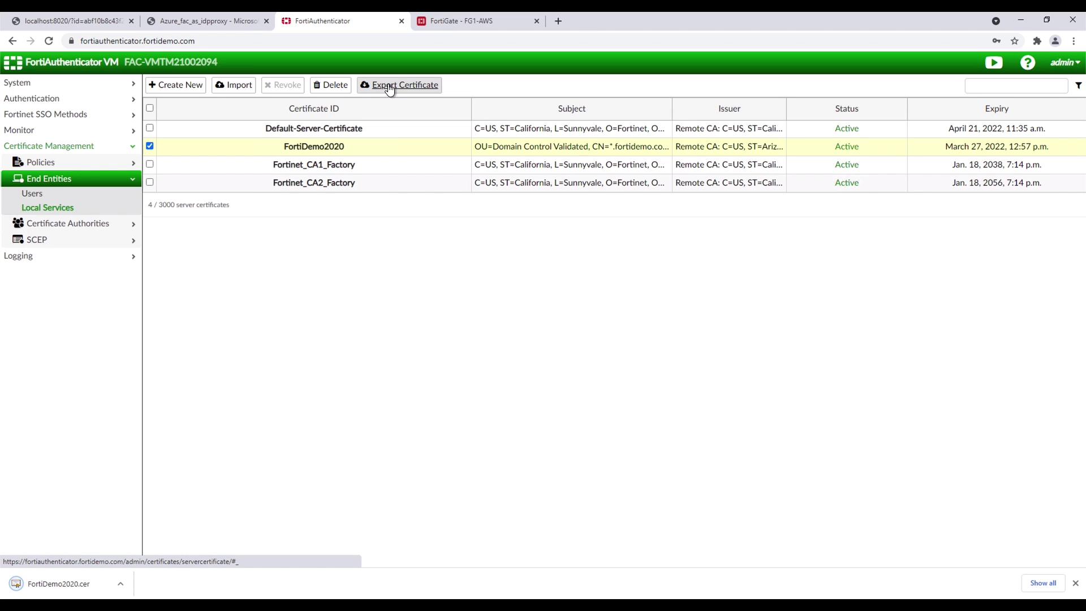
{"action": "left_click", "coordinate": [453, 22]}
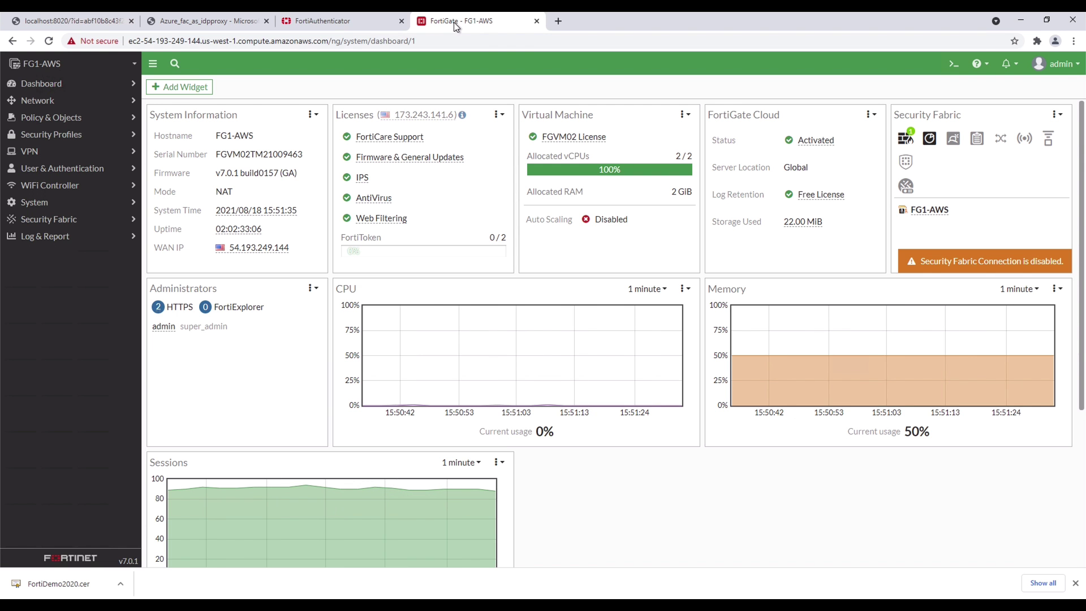
Import FortiDemo2020.cer into FortiGate as a remote certificate
{"action": "left_click", "coordinate": [68, 205]}
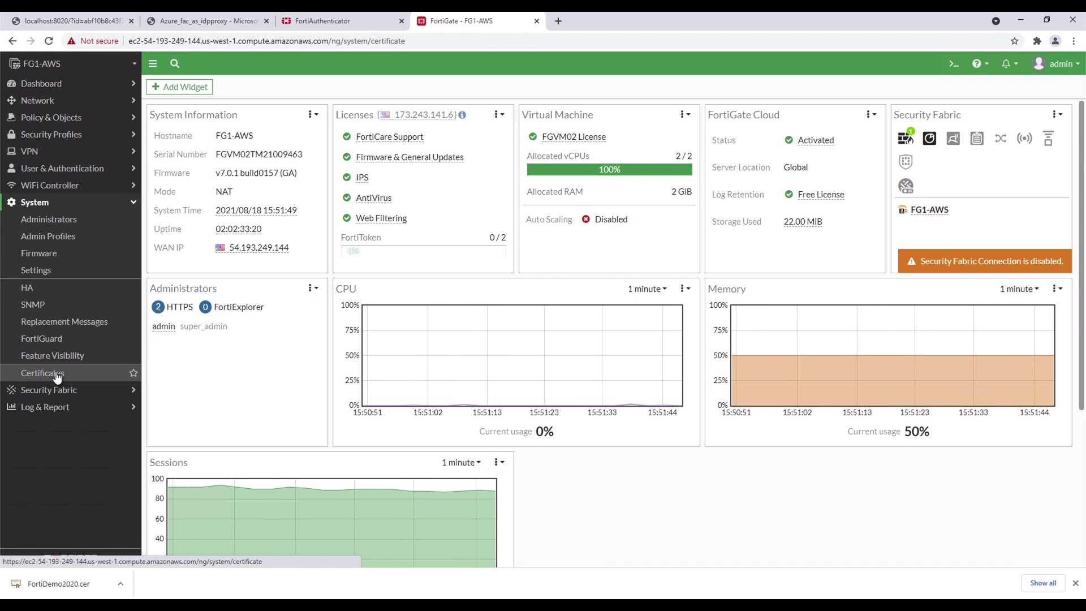
{"action": "left_click", "coordinate": [57, 374]}
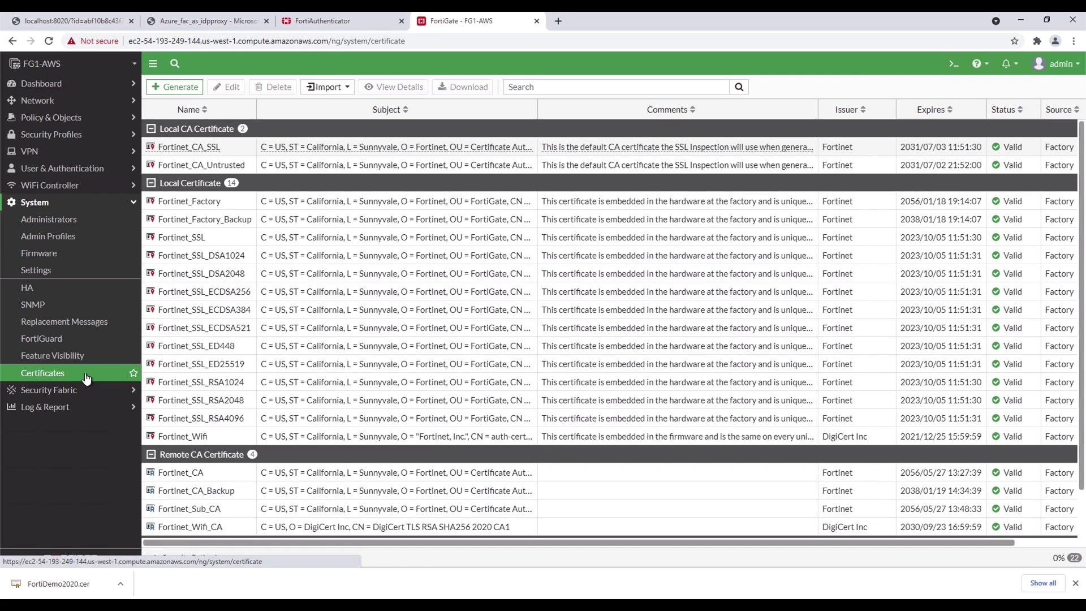
{"action": "left_click", "coordinate": [347, 90]}
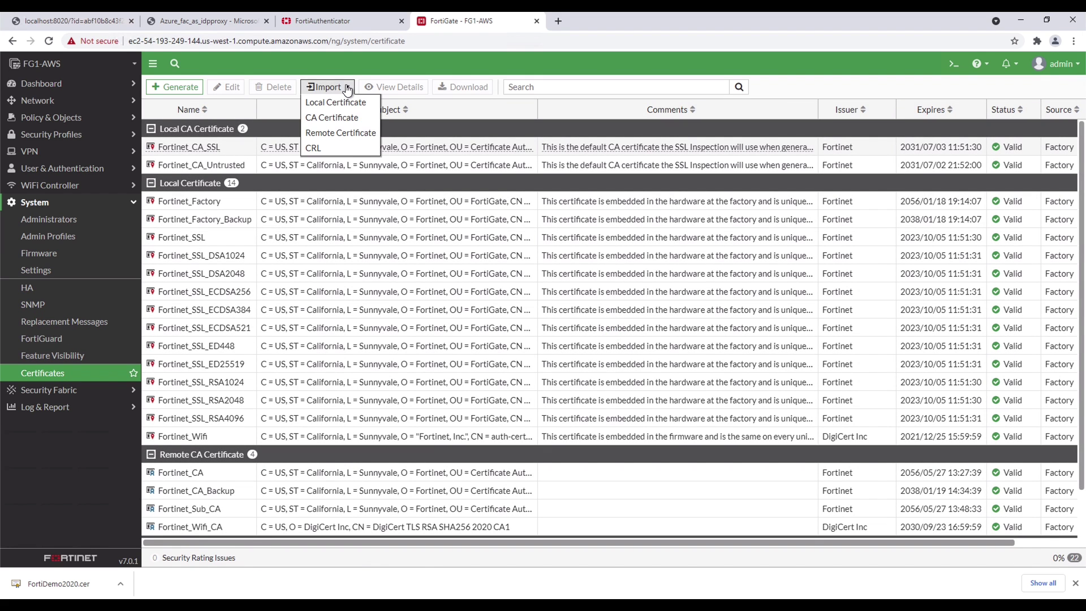
{"action": "left_click", "coordinate": [342, 132]}
{"action": "left_click", "coordinate": [598, 113]}
{"action": "left_click", "coordinate": [163, 112]}
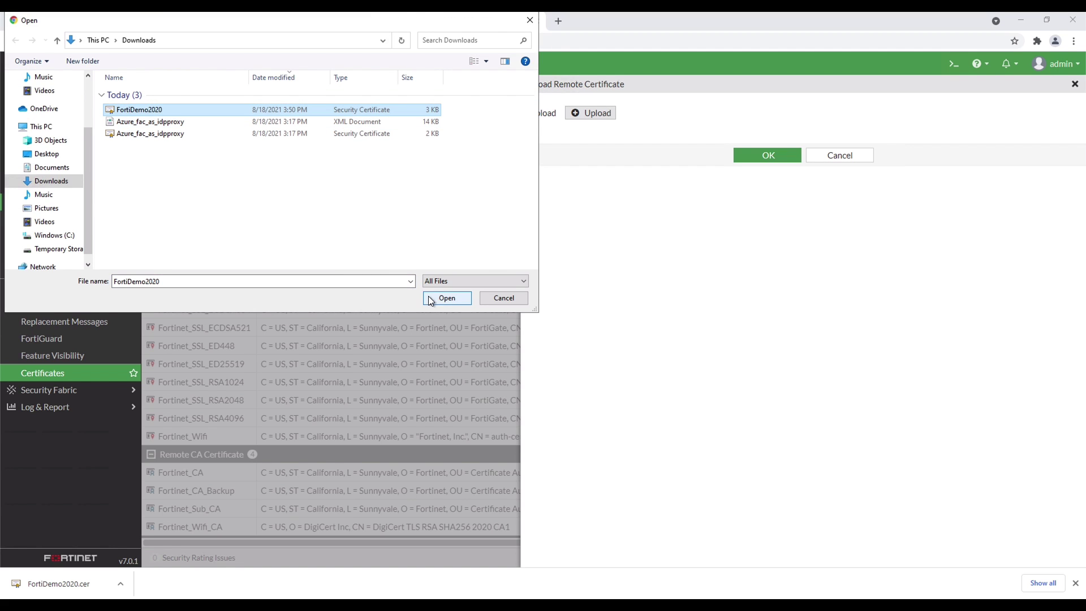
{"action": "left_click", "coordinate": [447, 298]}
{"action": "left_click", "coordinate": [766, 156]}
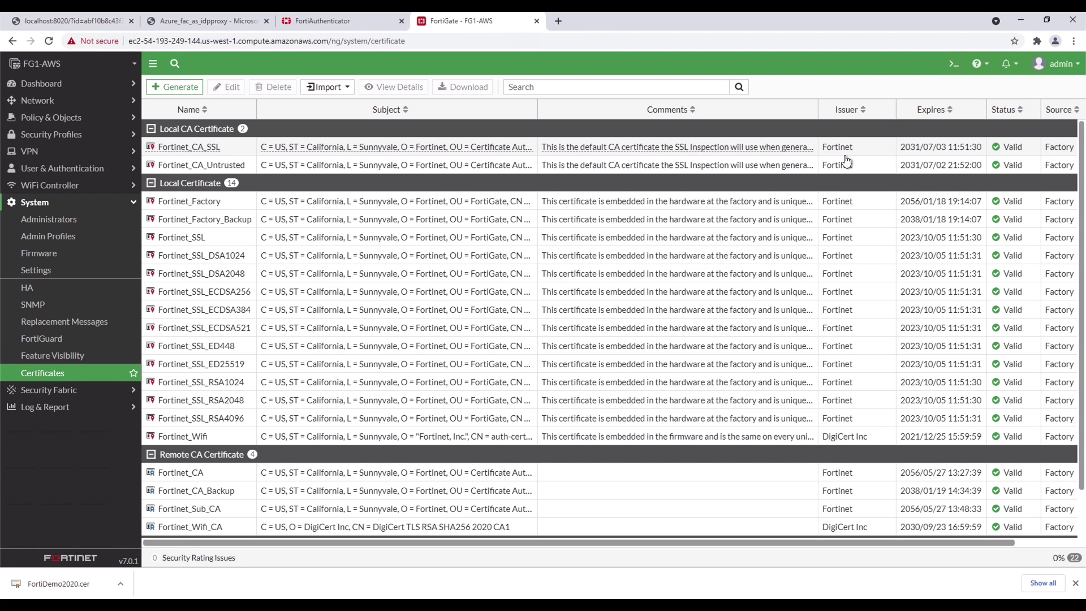
Select the new REMOTE_Cert_2 certificate and bring up the CLI console
{"action": "scroll", "coordinate": [584, 368], "scroll_direction": "down", "scroll_amount": 2}
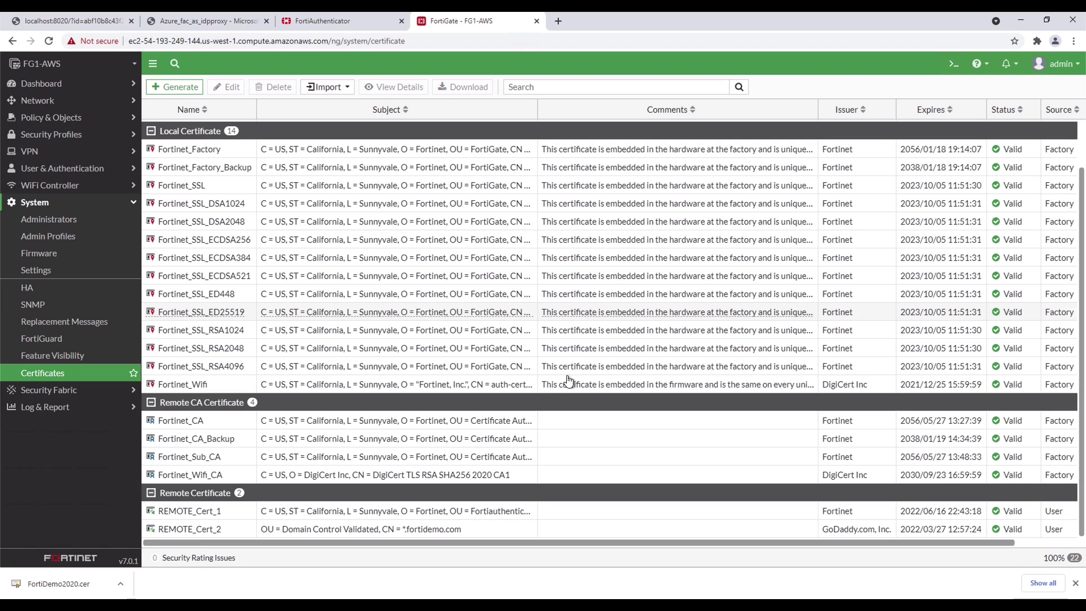
{"action": "left_click", "coordinate": [504, 532]}
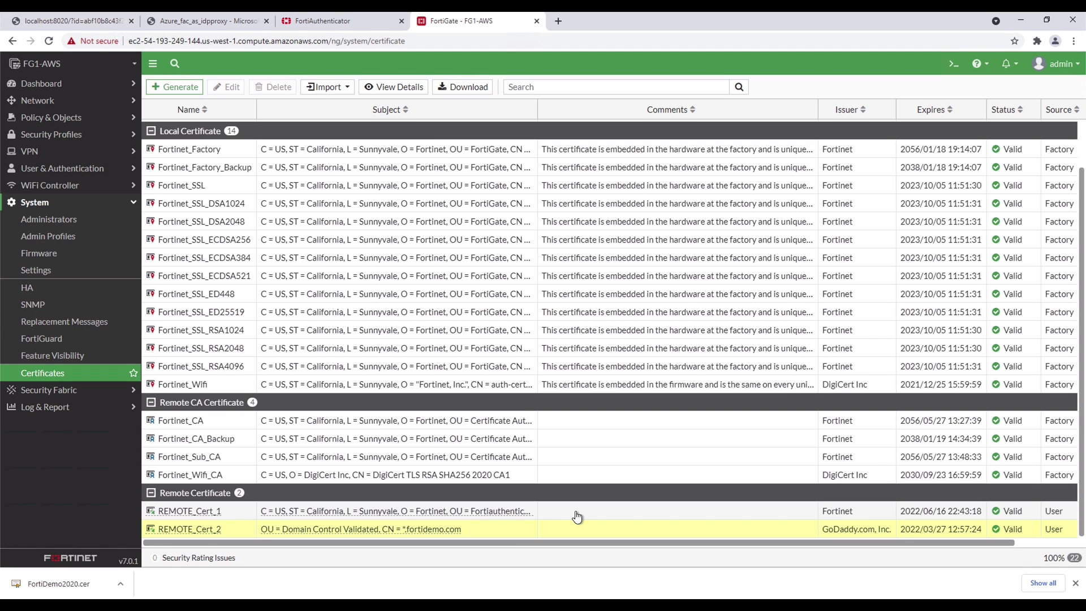
{"action": "left_click", "coordinate": [954, 64]}
Show the SAML user configuration with 'config user saml' and 'show' in the CLI
{"action": "type", "text": "config user saml"}
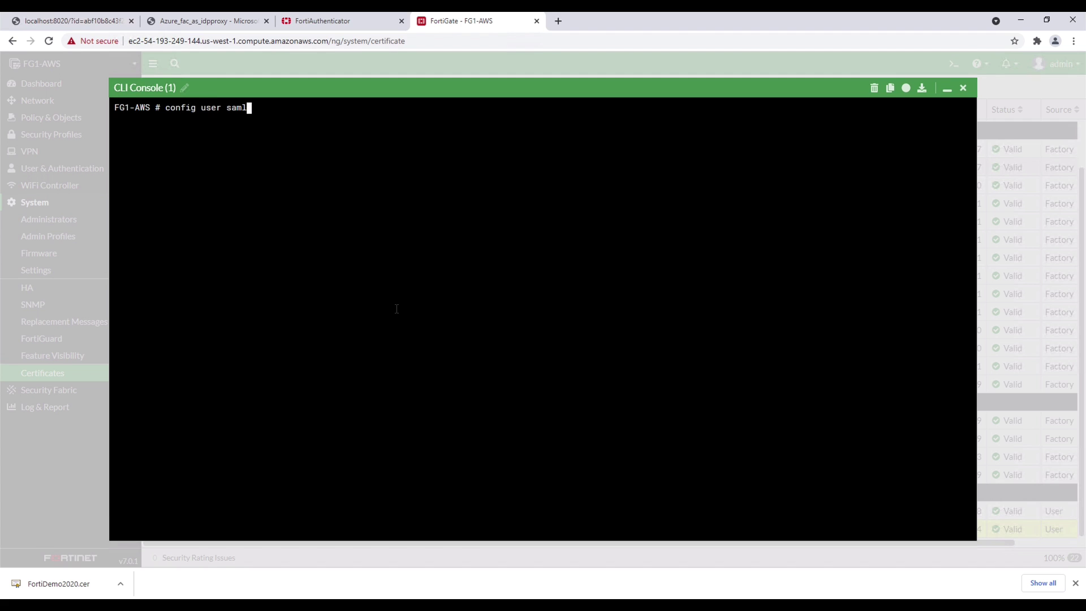
{"action": "key", "text": "Return"}
{"action": "type", "text": "show"}
{"action": "key", "text": "Return"}
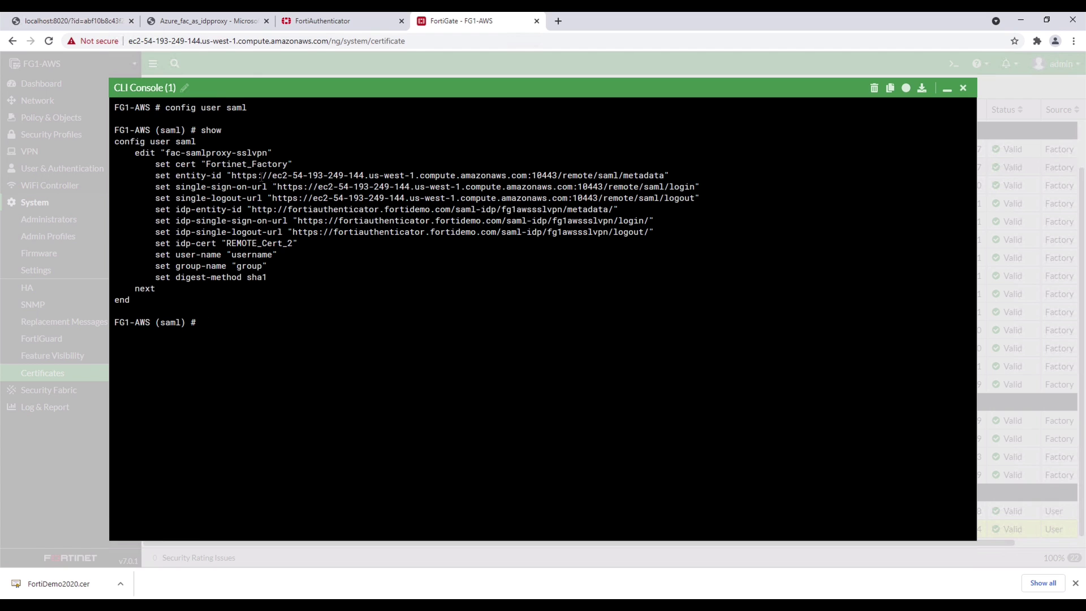
Open the fg1awssslvpn SAML service provider in FortiAuthenticator for editing
{"action": "left_click", "coordinate": [344, 20]}
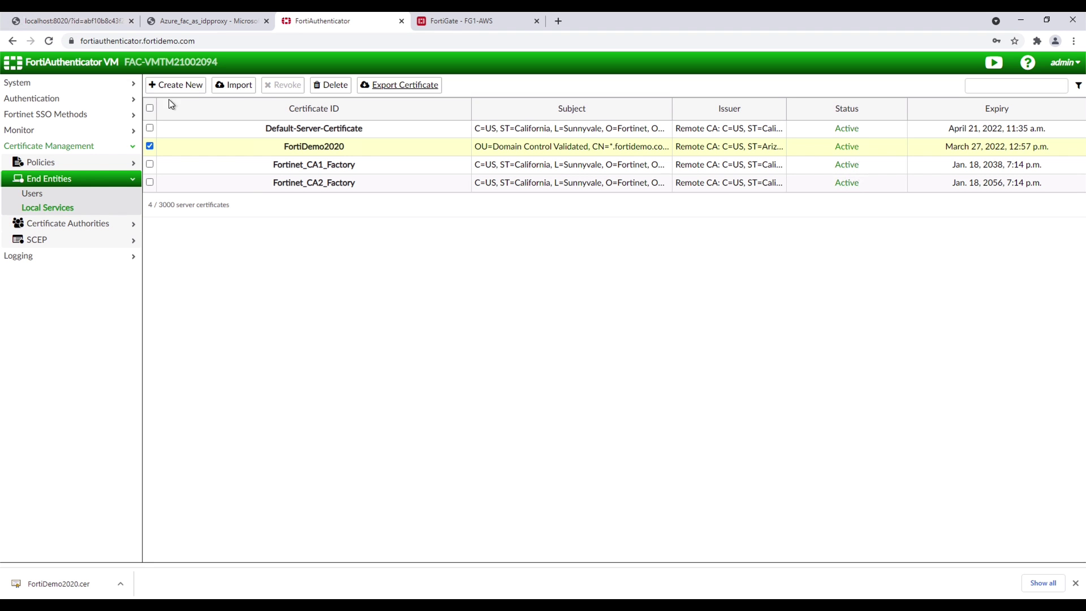
{"action": "left_click", "coordinate": [91, 98]}
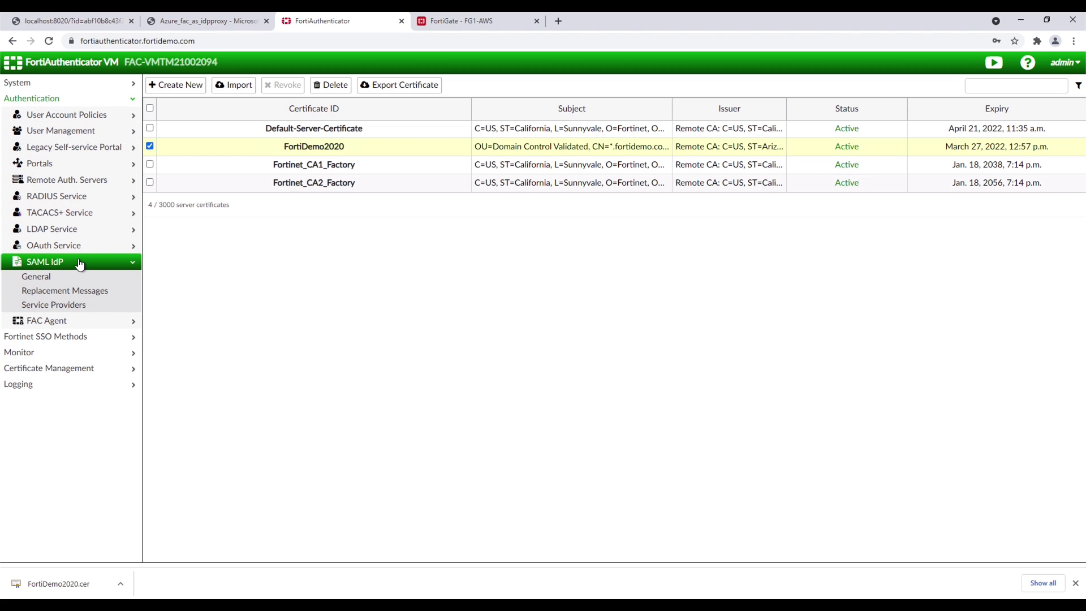
{"action": "left_click", "coordinate": [78, 305]}
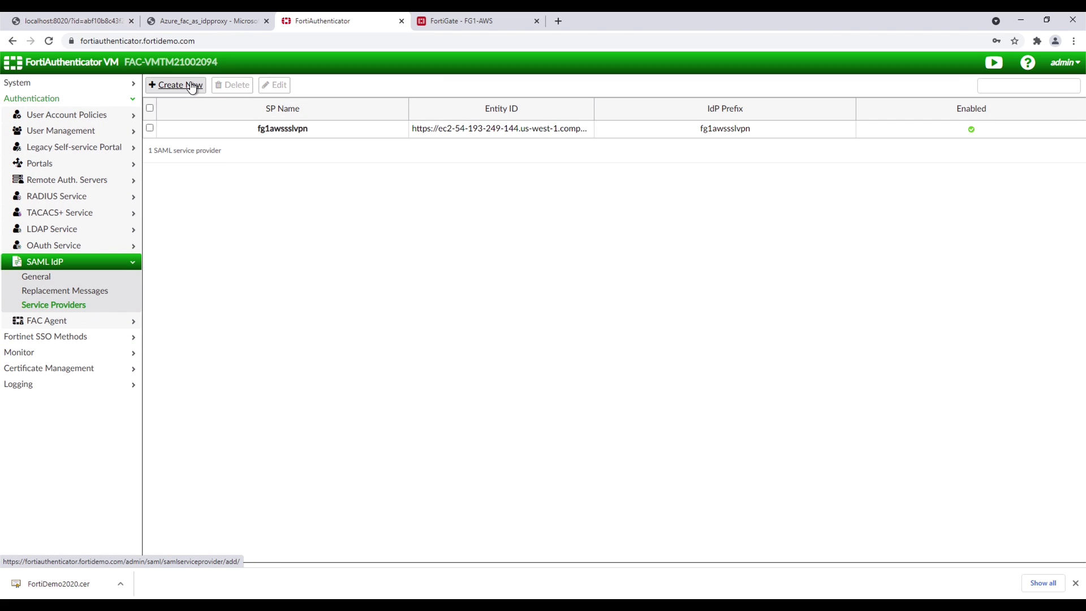
{"action": "double_click", "coordinate": [364, 129]}
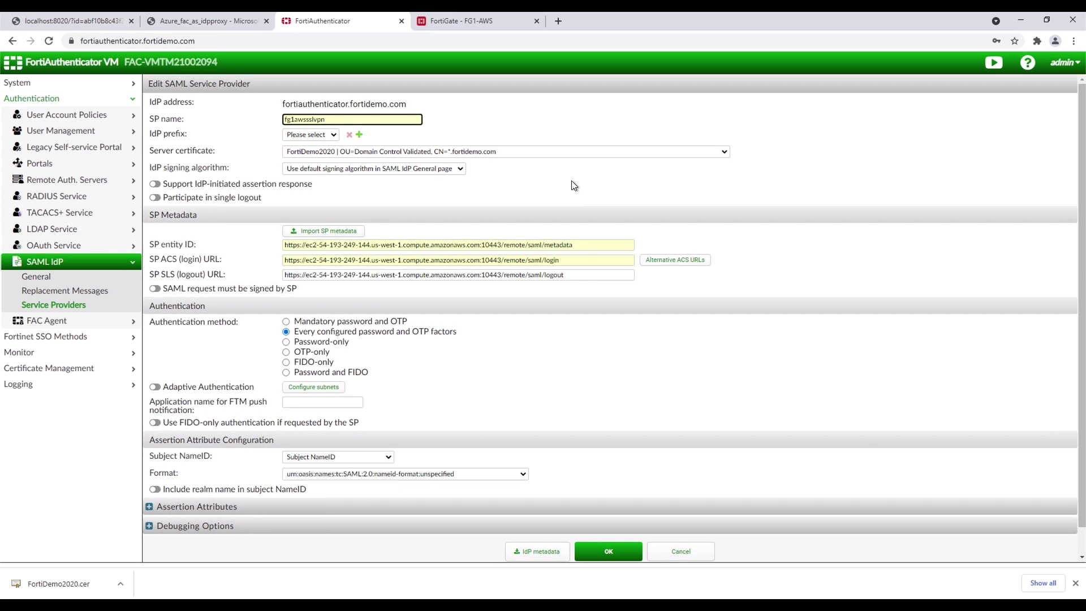
Set IdP prefix to fg1awssslvpn and compare IdP entity, login and logout URLs with FortiGate's
{"action": "left_click", "coordinate": [310, 134]}
{"action": "left_click", "coordinate": [303, 151]}
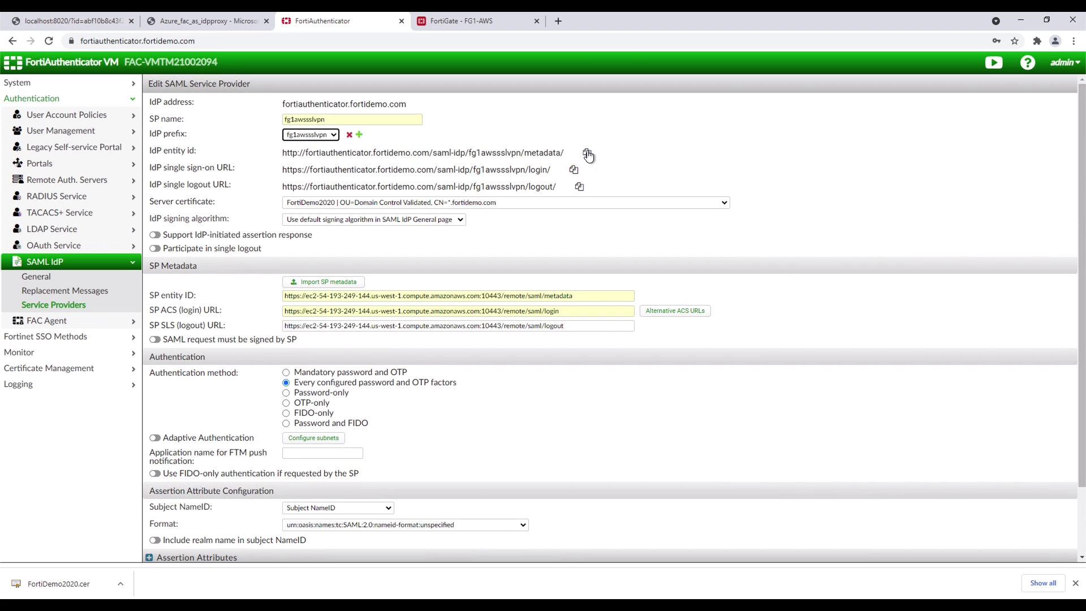
{"action": "key", "text": "ctrl+Tab"}
{"action": "double_click", "coordinate": [413, 209]}
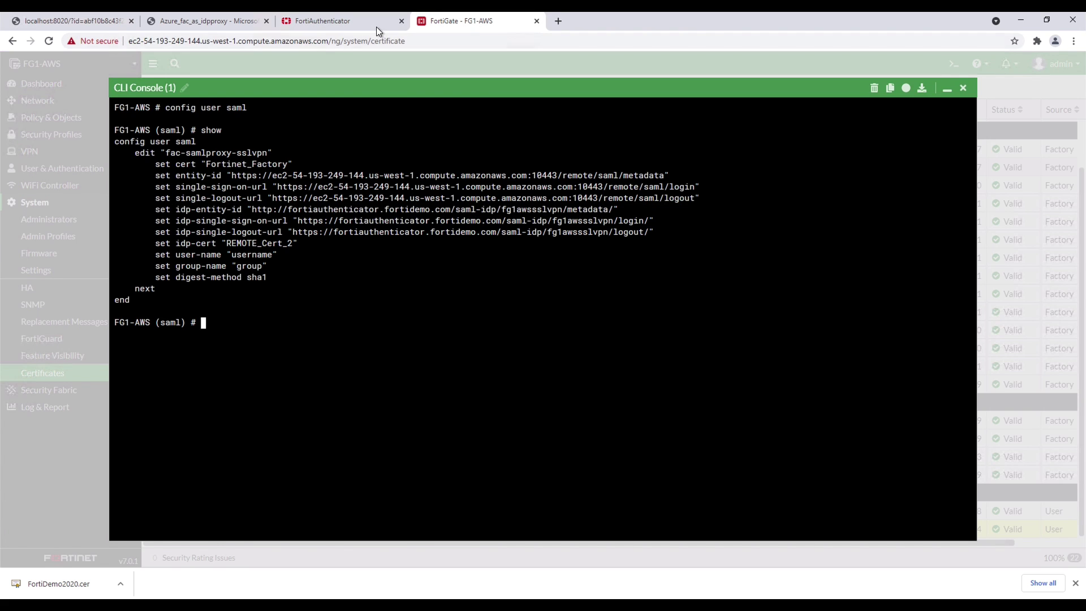
{"action": "left_click", "coordinate": [378, 28]}
{"action": "left_click", "coordinate": [573, 169]}
{"action": "key", "text": "ctrl+Tab"}
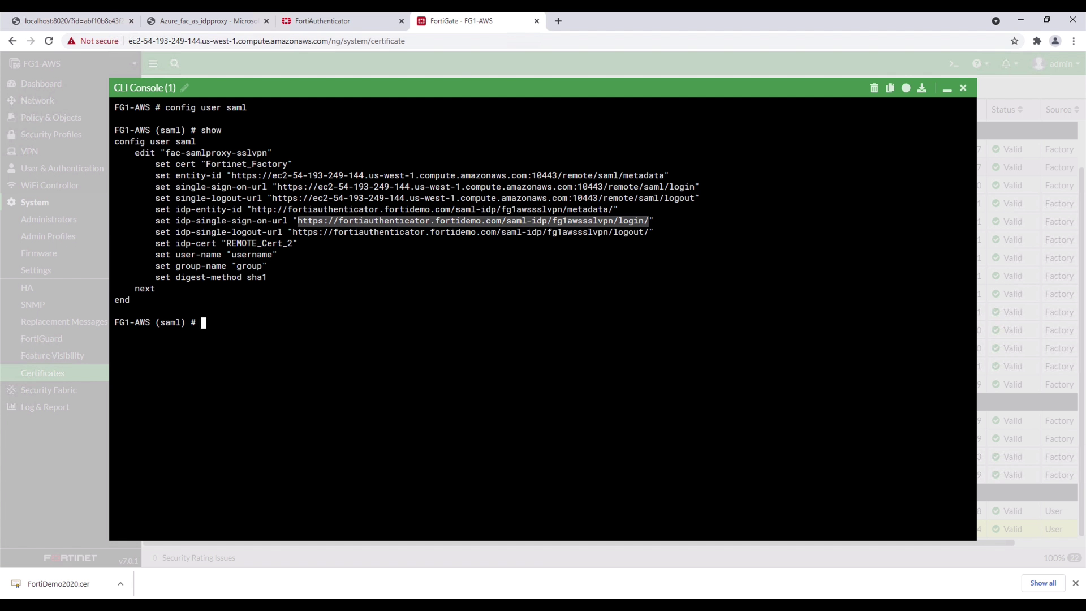
{"action": "triple_click", "coordinate": [400, 221]}
{"action": "left_click", "coordinate": [375, 25]}
{"action": "left_click", "coordinate": [578, 191]}
{"action": "key", "text": "ctrl+Tab"}
{"action": "triple_click", "coordinate": [577, 232]}
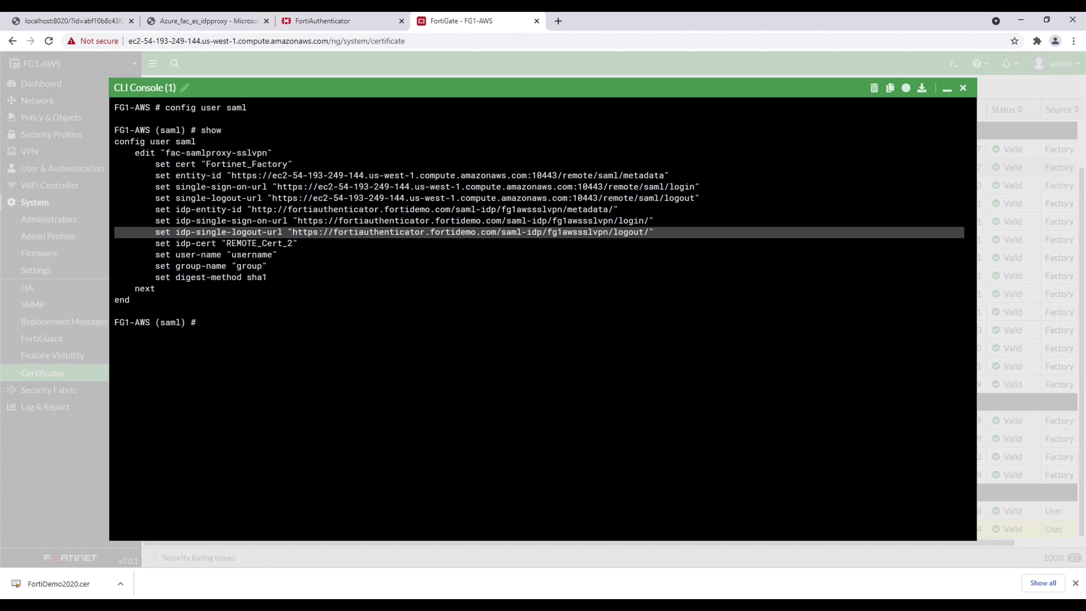
{"action": "left_click", "coordinate": [376, 22]}
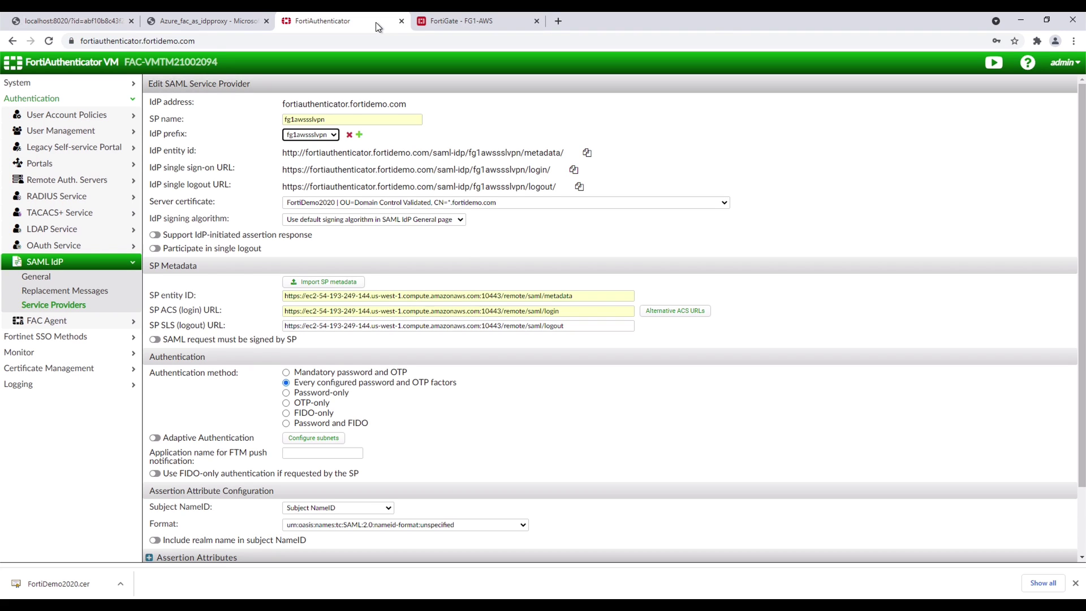
Paste FortiGate's entity-id into the SP entity ID field
{"action": "triple_click", "coordinate": [579, 293]}
{"action": "key", "text": "ctrl+Tab"}
{"action": "triple_click", "coordinate": [479, 176]}
{"action": "left_click", "coordinate": [376, 21]}
{"action": "key", "text": "ctrl+v"}
{"action": "key", "text": "Tab"}
Paste FortiGate's single-sign-on and single-logout URLs into the SP ACS and SP SLS fields
{"action": "key", "text": "ctrl+Tab"}
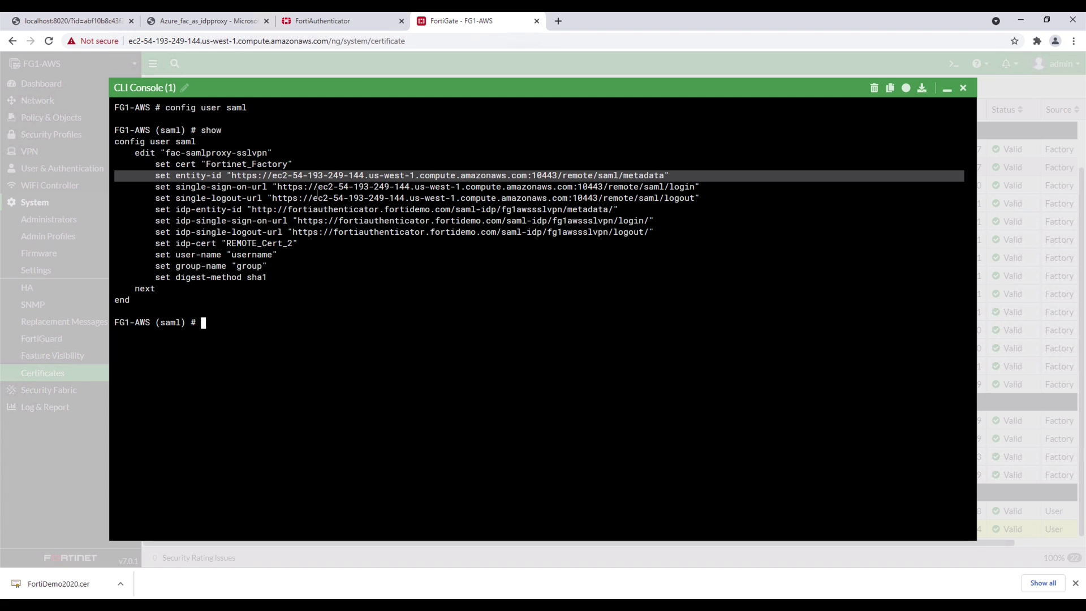
{"action": "left_click", "coordinate": [330, 22]}
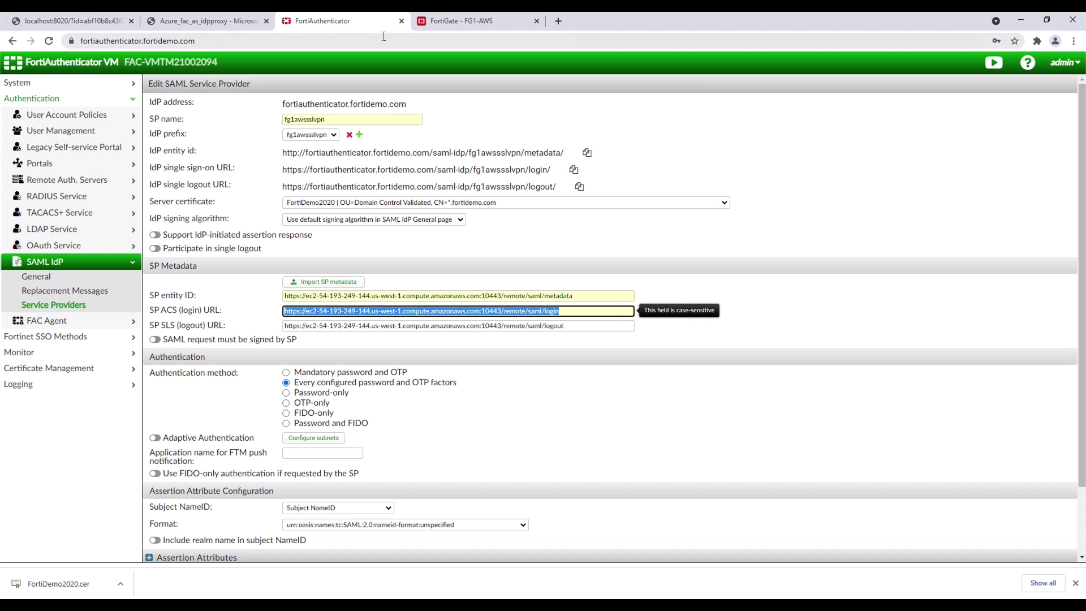
{"action": "left_click", "coordinate": [500, 21]}
{"action": "triple_click", "coordinate": [341, 186]}
{"action": "left_click", "coordinate": [361, 23]}
{"action": "key", "text": "ctrl+v"}
{"action": "key", "text": "Tab"}
{"action": "left_click", "coordinate": [468, 22]}
{"action": "triple_click", "coordinate": [341, 198]}
{"action": "left_click", "coordinate": [331, 21]}
{"action": "key", "text": "ctrl+v"}
{"action": "scroll", "coordinate": [496, 356], "scroll_direction": "down", "scroll_amount": 2}
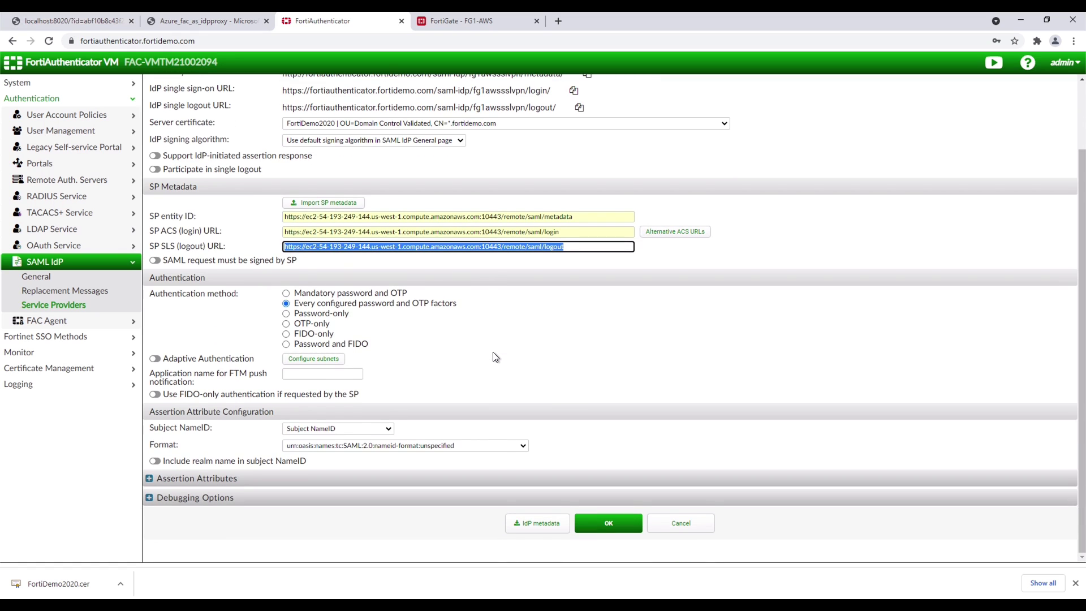
Map assertion attribute group to SAML group membership, checking it against the FortiGate CLI
{"action": "left_click", "coordinate": [148, 478]}
{"action": "scroll", "coordinate": [521, 454], "scroll_direction": "down", "scroll_amount": 3}
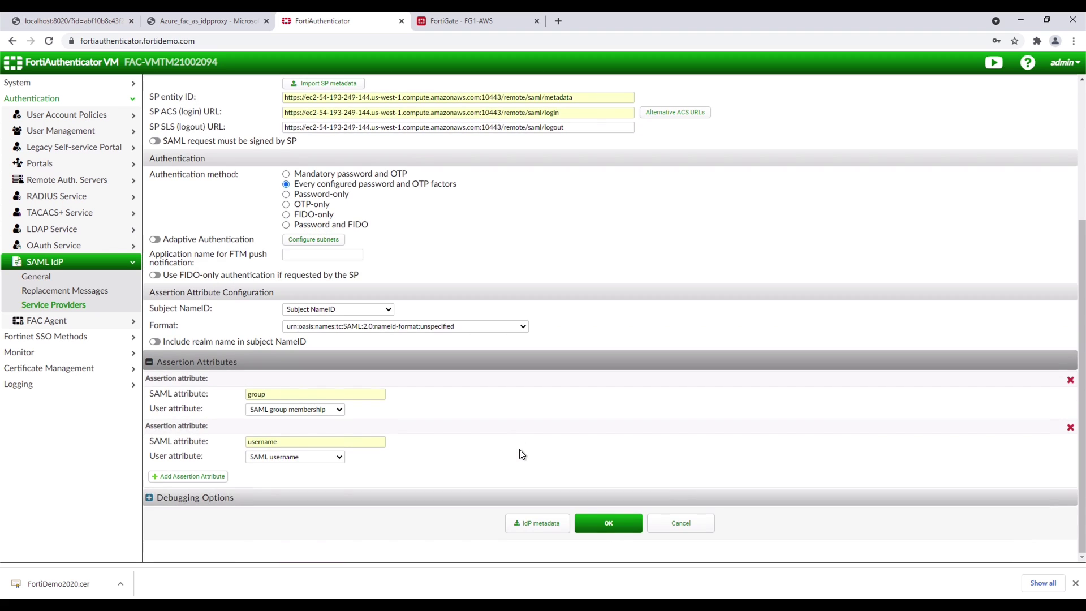
{"action": "left_click", "coordinate": [295, 409]}
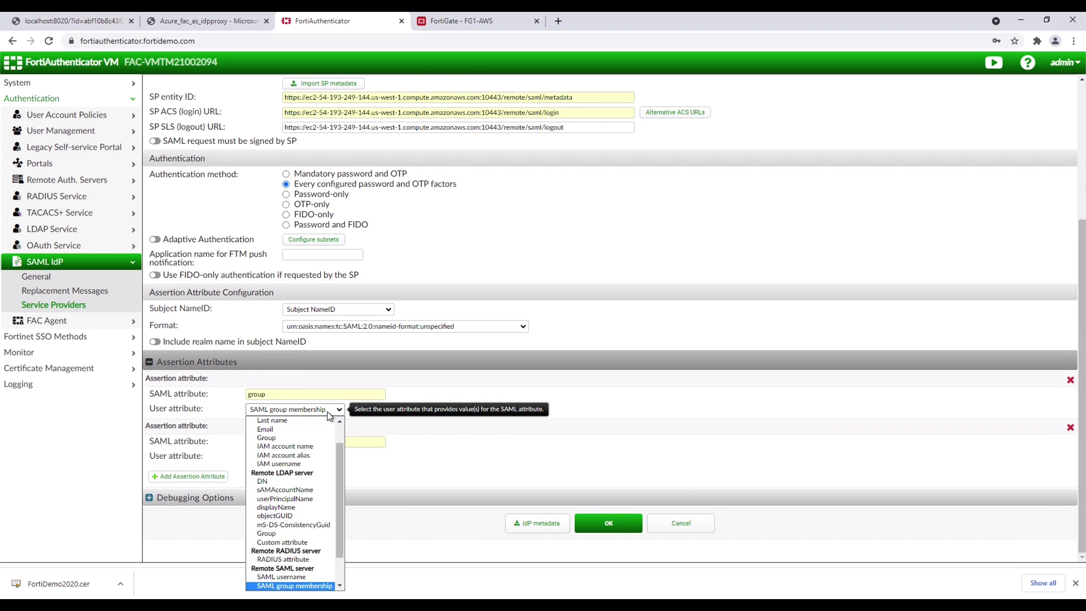
{"action": "left_click", "coordinate": [320, 585]}
{"action": "double_click", "coordinate": [260, 395]}
{"action": "left_click", "coordinate": [482, 23]}
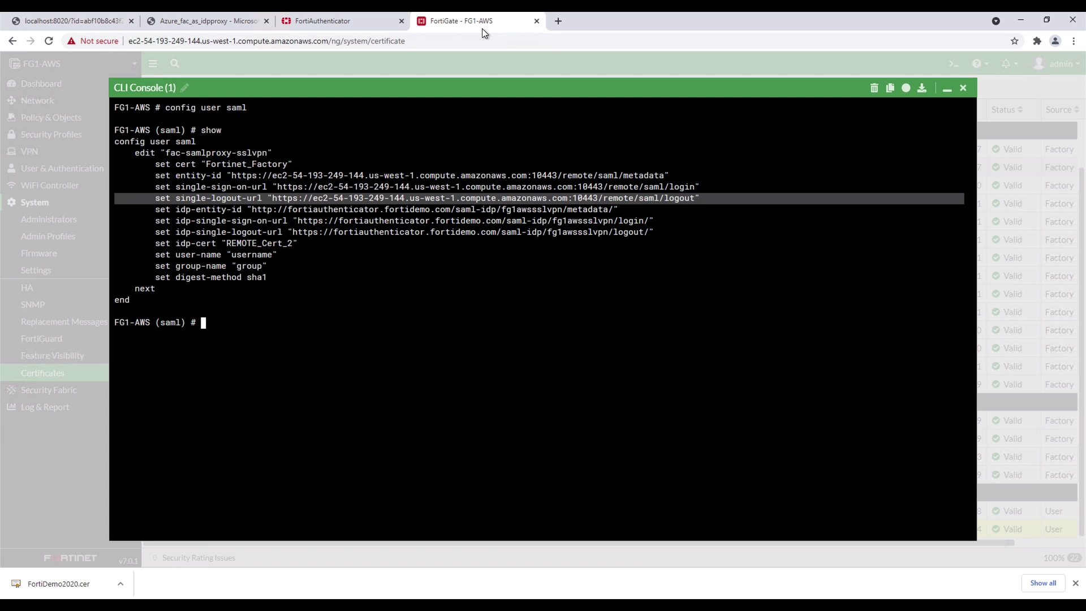
{"action": "left_click", "coordinate": [361, 23]}
Map username to SAML username, verify against the CLI, and save the service provider
{"action": "left_click", "coordinate": [277, 442]}
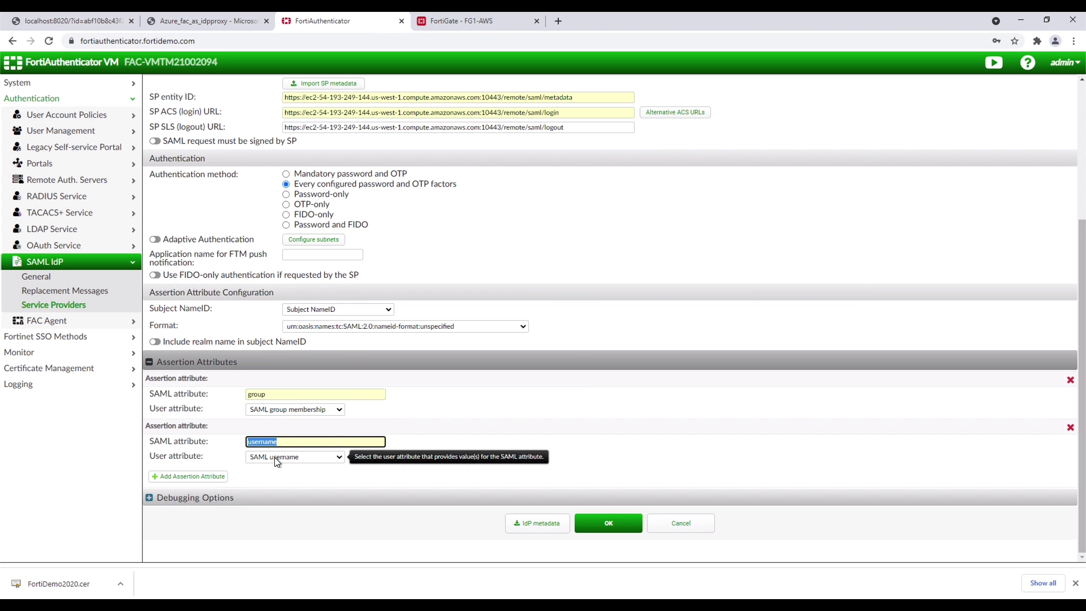
{"action": "left_click", "coordinate": [274, 457]}
{"action": "left_click", "coordinate": [282, 433]}
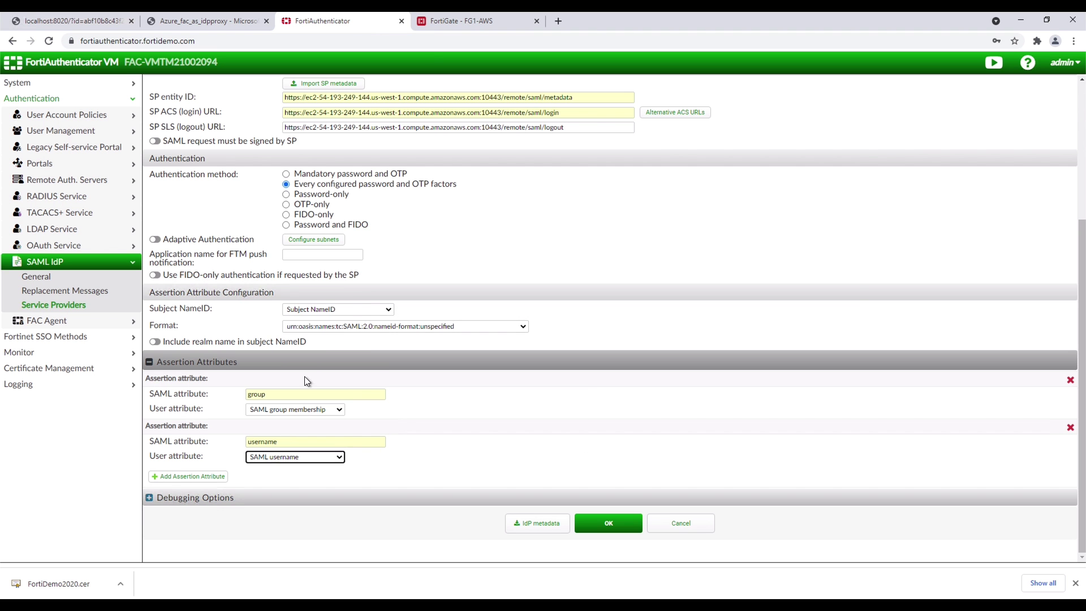
{"action": "left_click", "coordinate": [470, 22]}
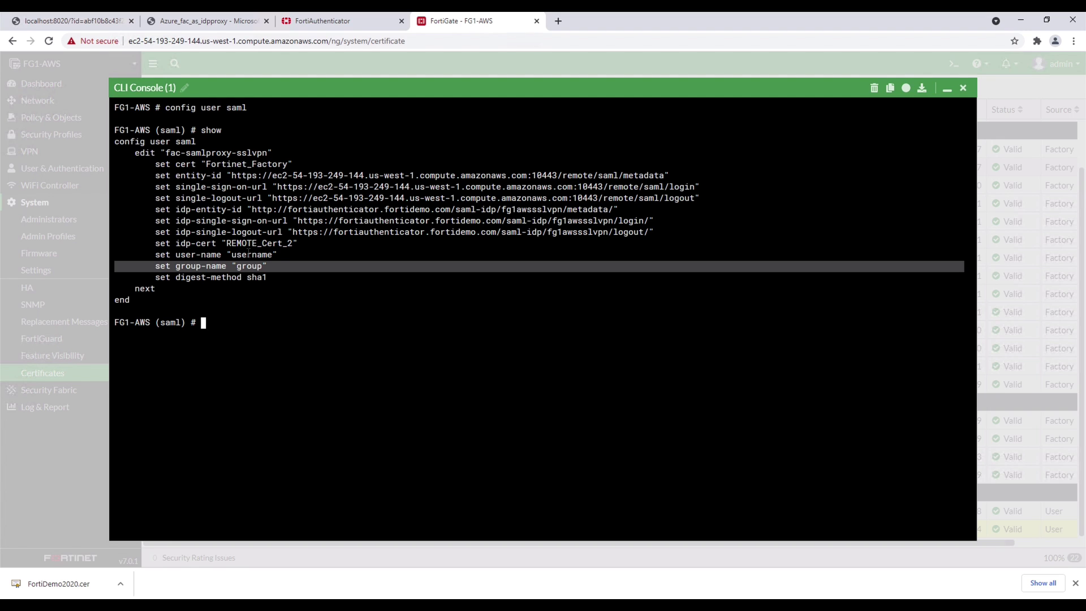
{"action": "triple_click", "coordinate": [249, 255]}
{"action": "triple_click", "coordinate": [259, 244]}
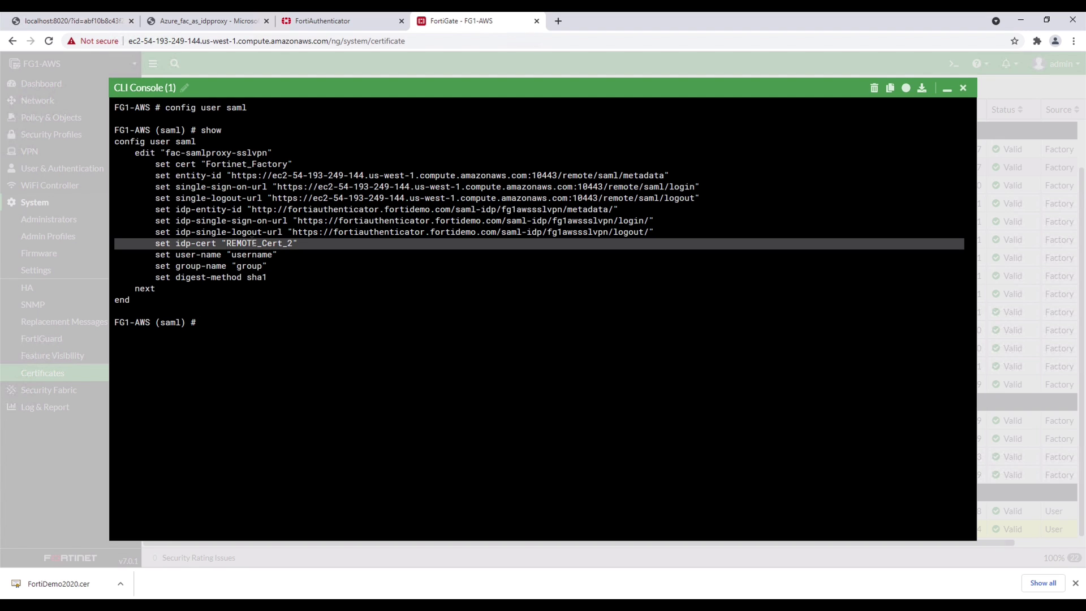
{"action": "left_click", "coordinate": [368, 24]}
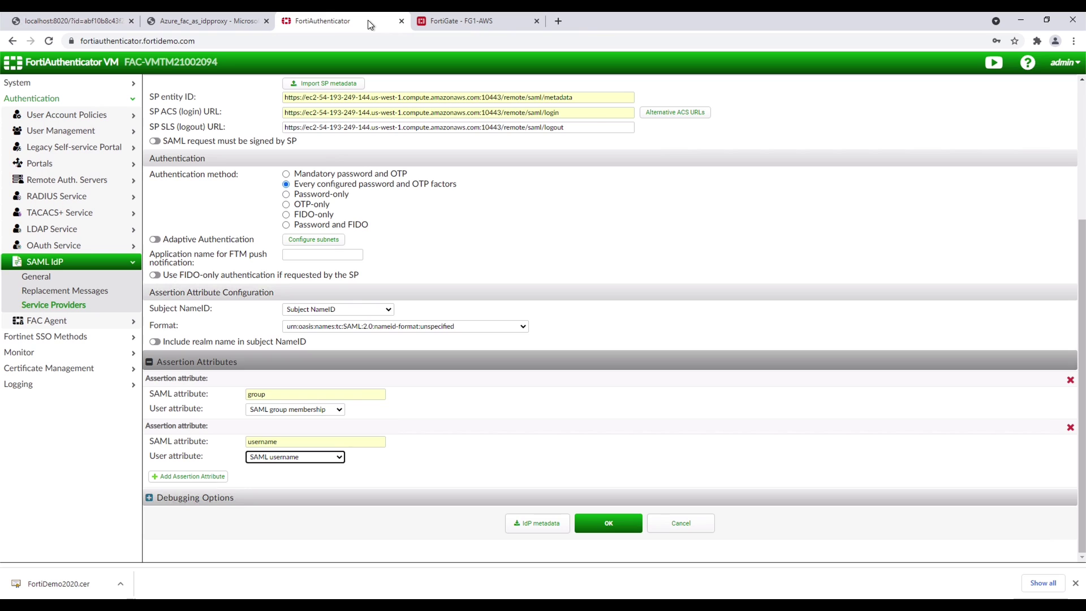
{"action": "left_click", "coordinate": [603, 524]}
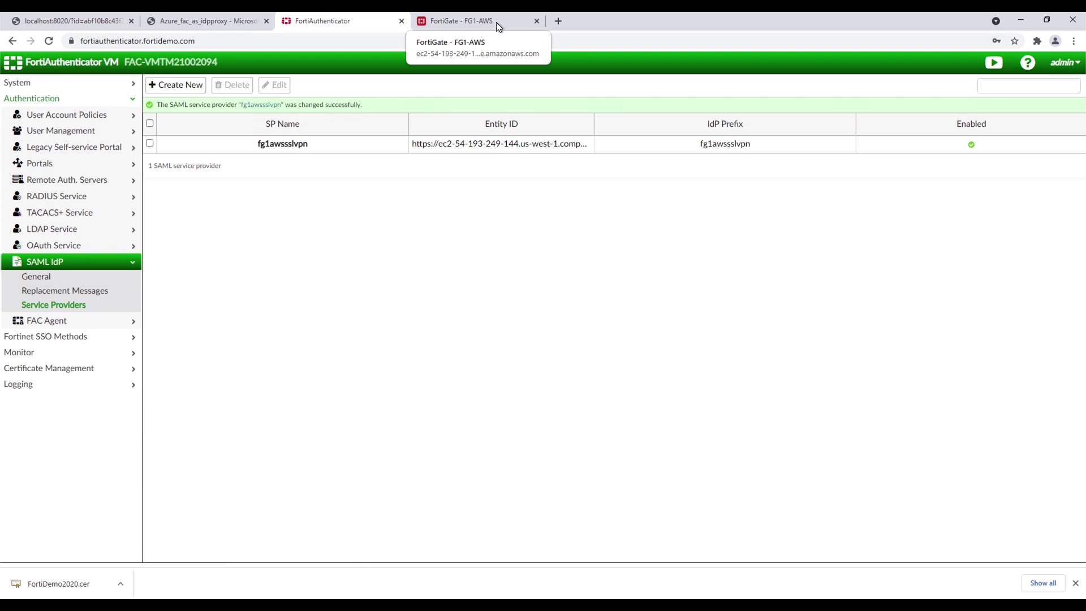
Leave the SAML config and show the samlproxy-sslvpn user group configuration
{"action": "left_click", "coordinate": [496, 22]}
{"action": "type", "text": "end"}
{"action": "key", "text": "Return"}
{"action": "type", "text": "config user group"}
{"action": "key", "text": "Return"}
{"action": "key", "text": "ctrl+v"}
{"action": "key", "text": "Return"}
{"action": "type", "text": "show"}
{"action": "key", "text": "Return"}
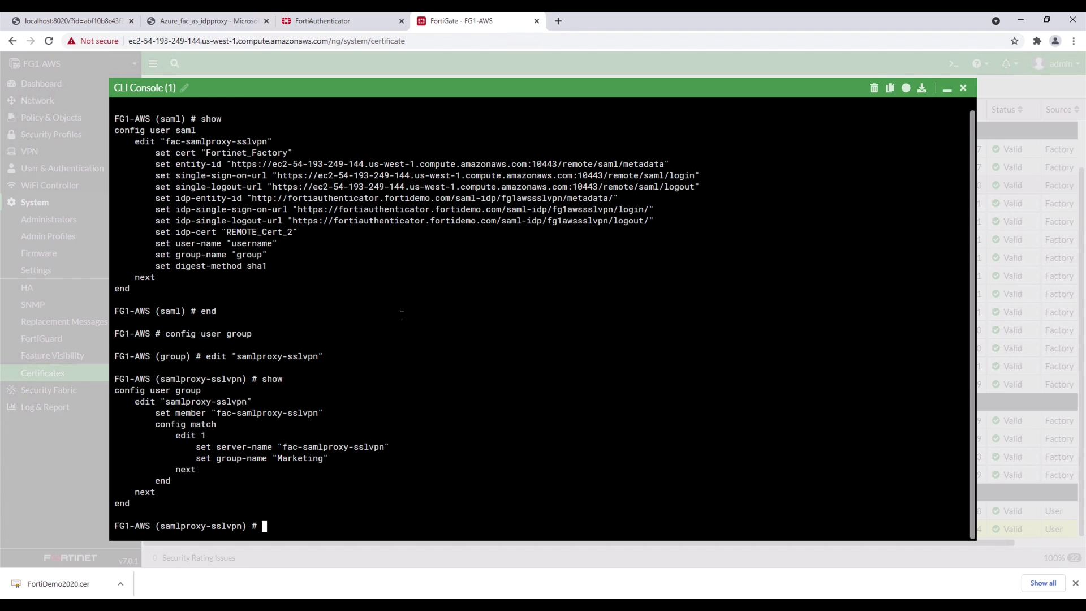
Confirm member fac-samlproxy-sslvpn matches group Marketing, then exit and close the console
{"action": "left_click_drag", "start_coordinate": [136, 403], "coordinate": [198, 470]}
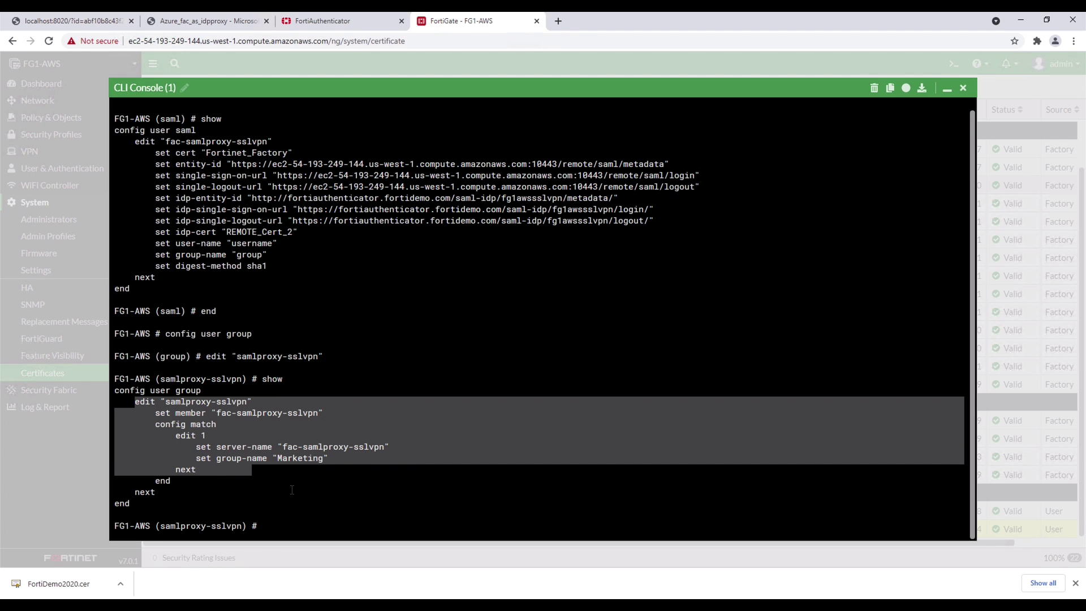
{"action": "left_click", "coordinate": [292, 490]}
{"action": "type", "text": "end"}
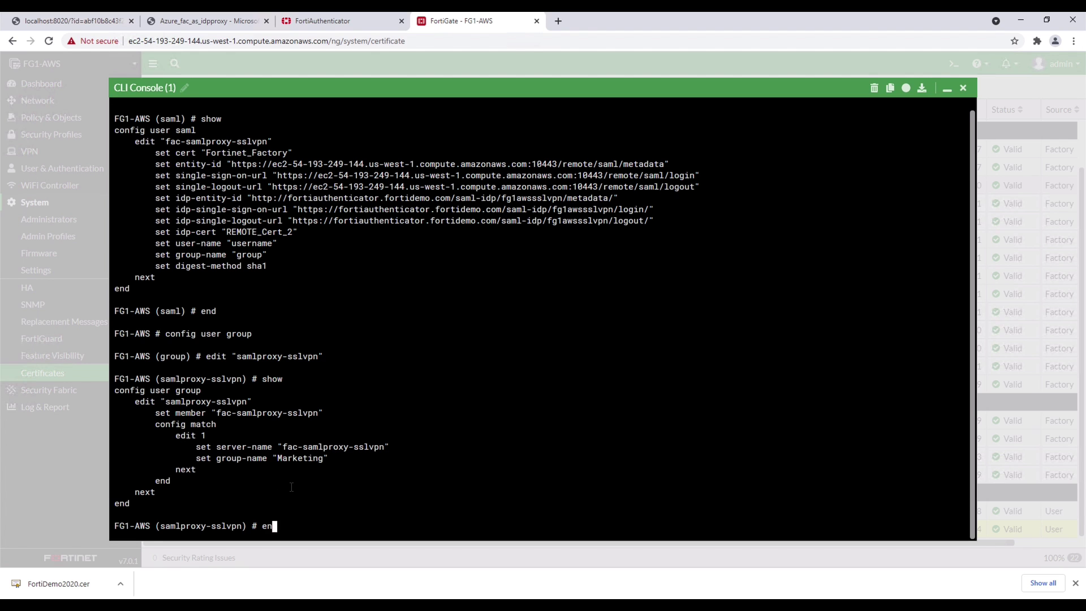
{"action": "key", "text": "Return"}
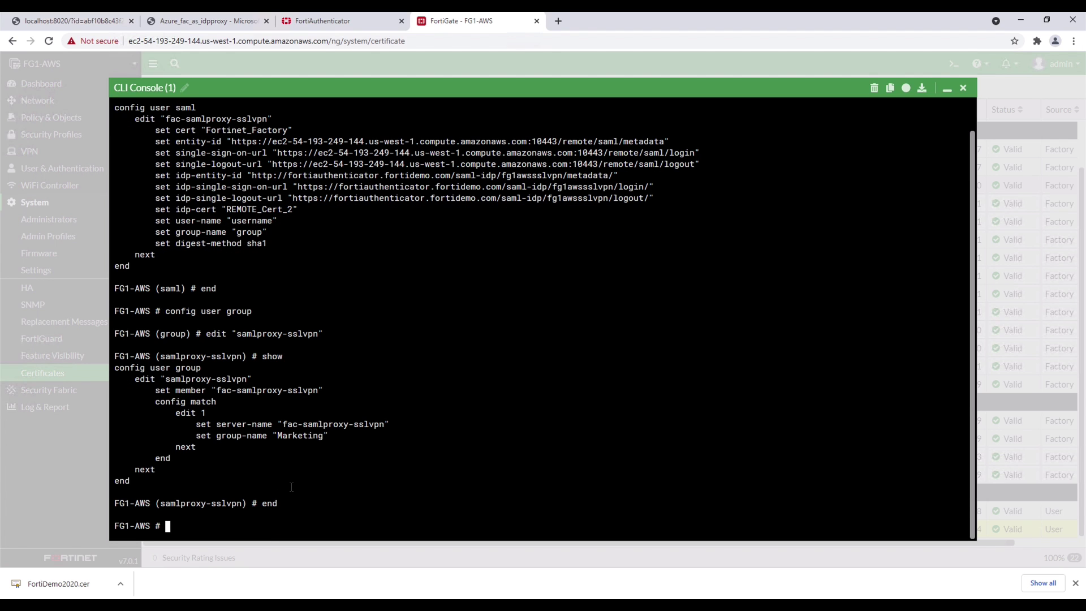
{"action": "left_click", "coordinate": [963, 88]}
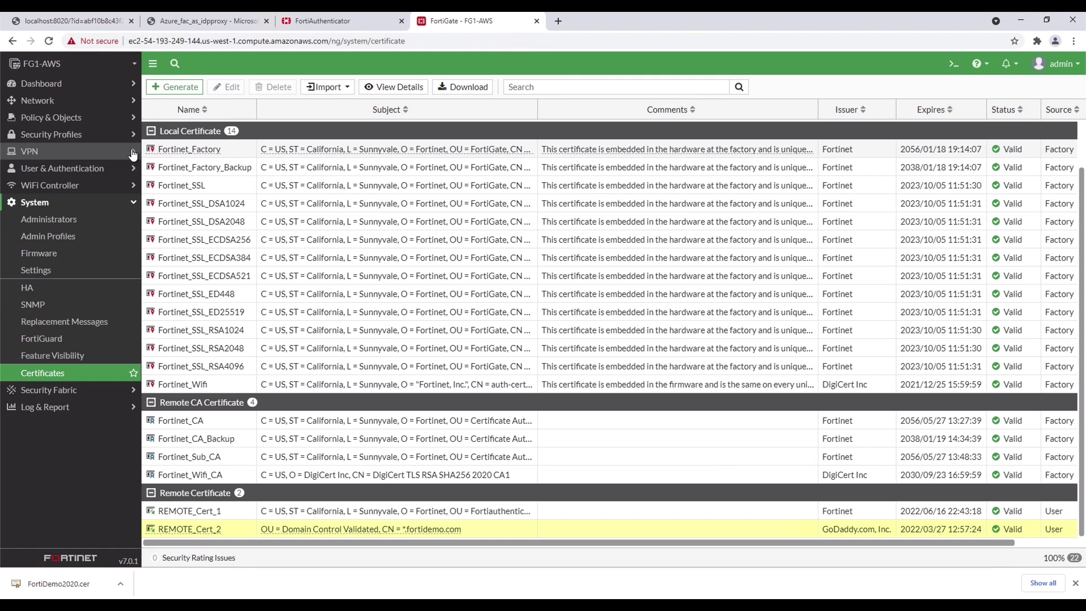
Review the full-access SSL-VPN portal and save it unchanged
{"action": "left_click", "coordinate": [126, 152]}
{"action": "left_click", "coordinate": [72, 236]}
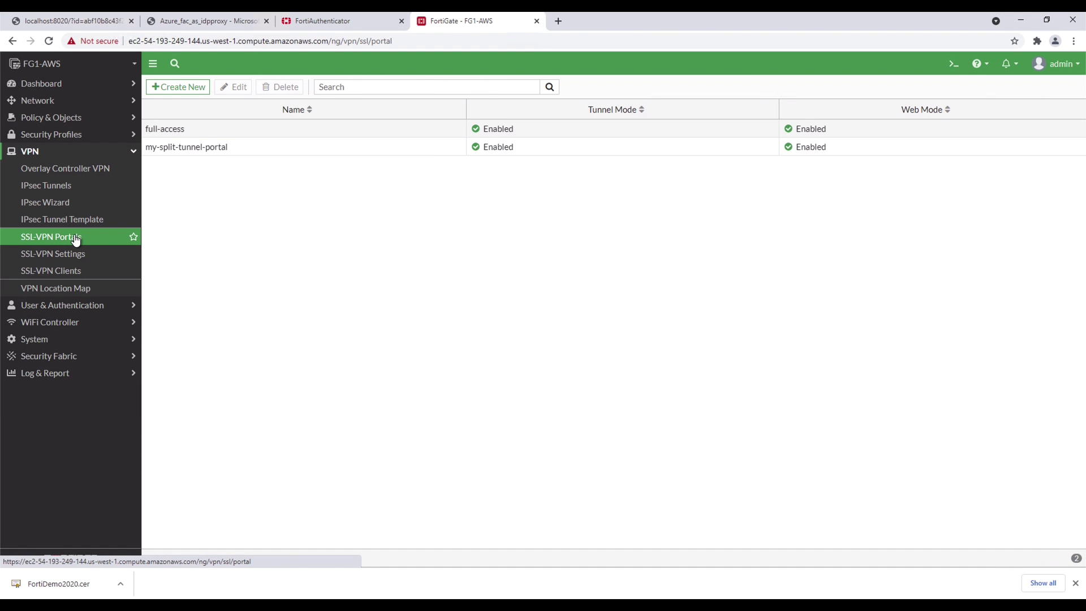
{"action": "double_click", "coordinate": [181, 127]}
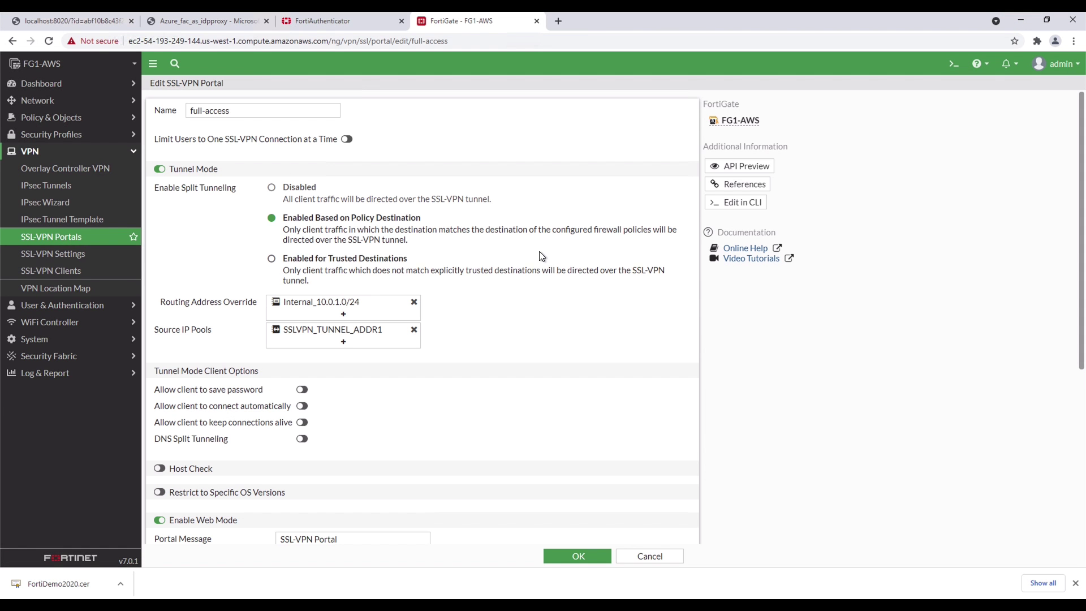
{"action": "scroll", "coordinate": [457, 210], "scroll_direction": "down", "scroll_amount": 2}
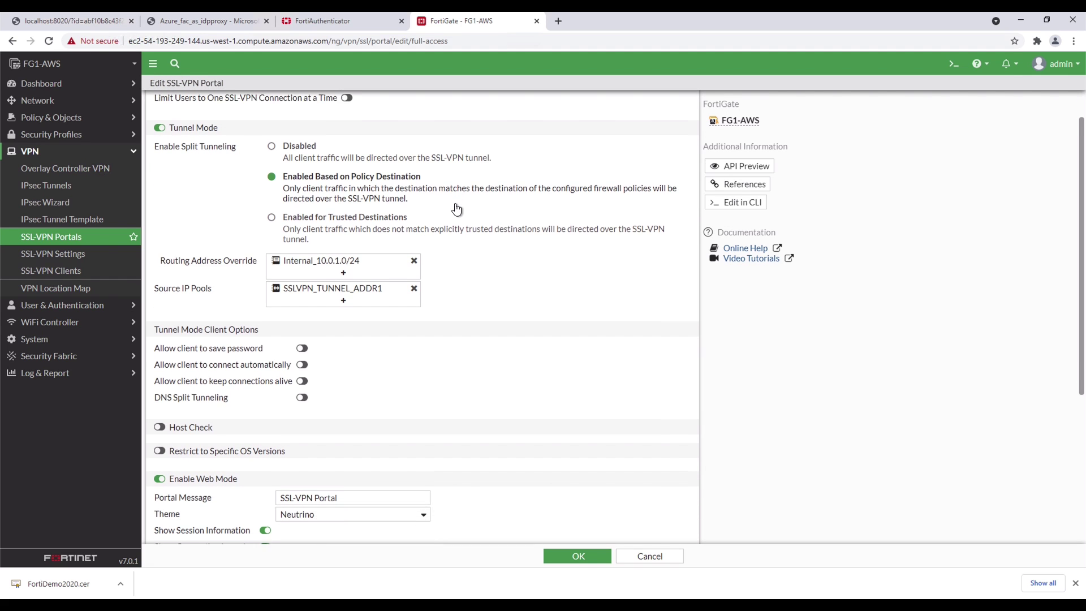
{"action": "mouse_move", "coordinate": [377, 261]}
{"action": "scroll", "coordinate": [455, 330], "scroll_direction": "down", "scroll_amount": 5}
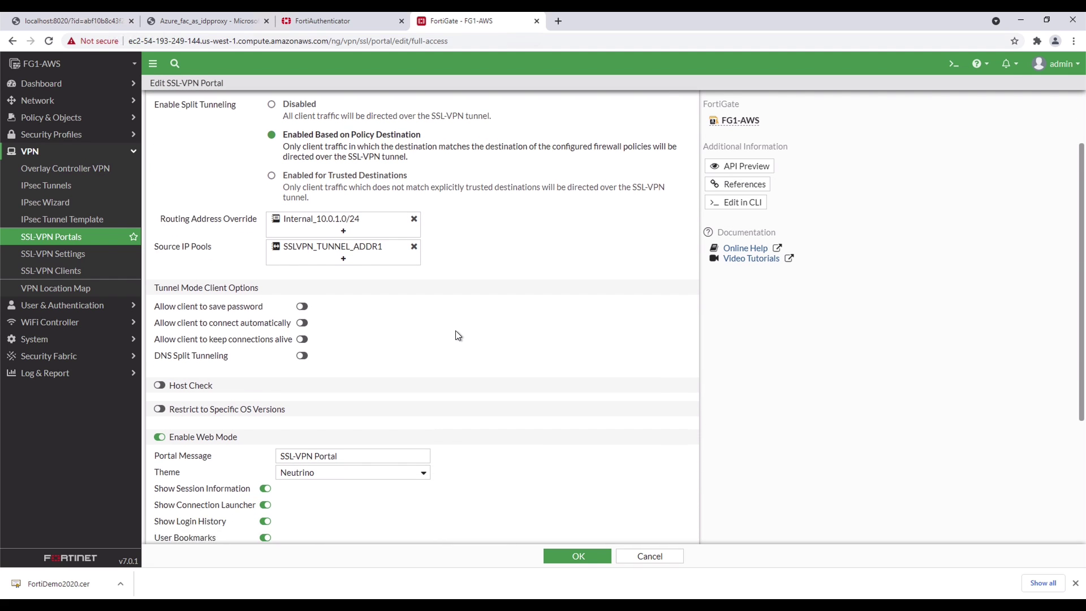
{"action": "left_click", "coordinate": [565, 556]}
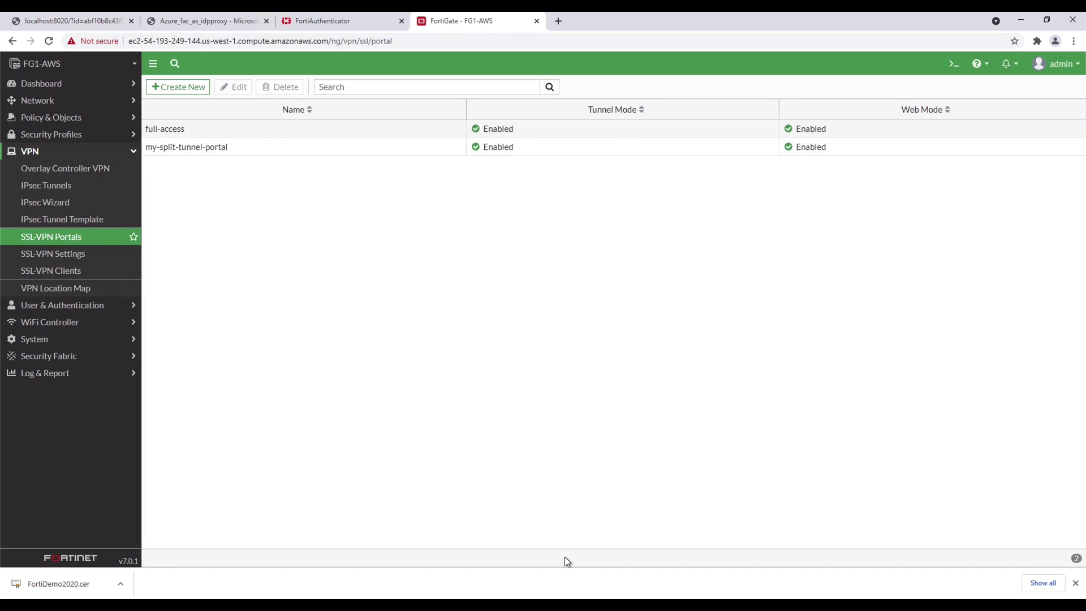
Map All Other Users/Groups to the full-access portal and apply the SSL-VPN settings on port1:10443
{"action": "left_click", "coordinate": [87, 255]}
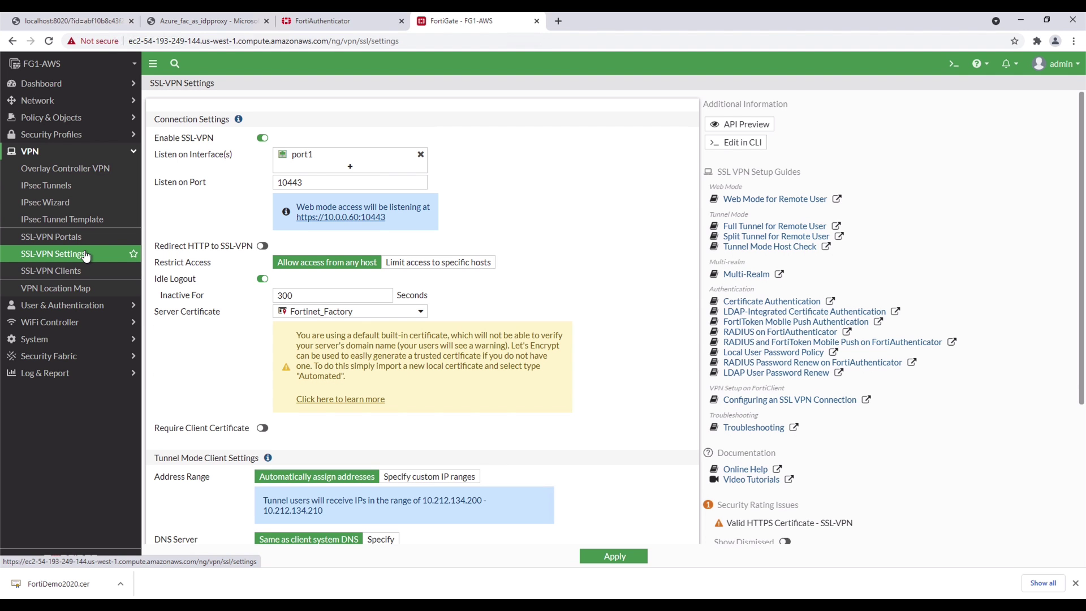
{"action": "mouse_move", "coordinate": [314, 162]}
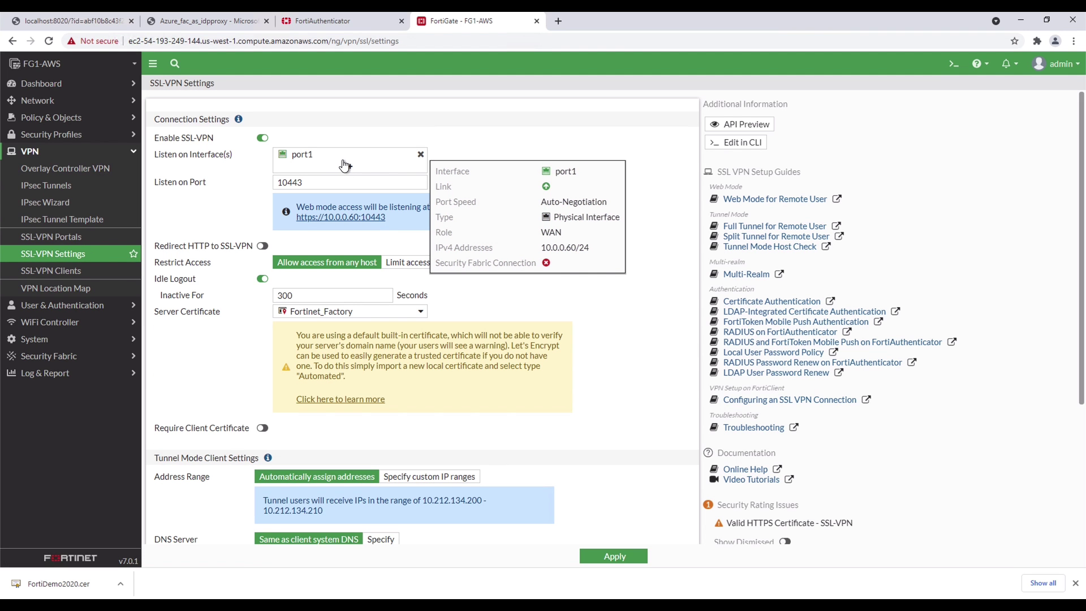
{"action": "scroll", "coordinate": [583, 221], "scroll_direction": "down", "scroll_amount": 3}
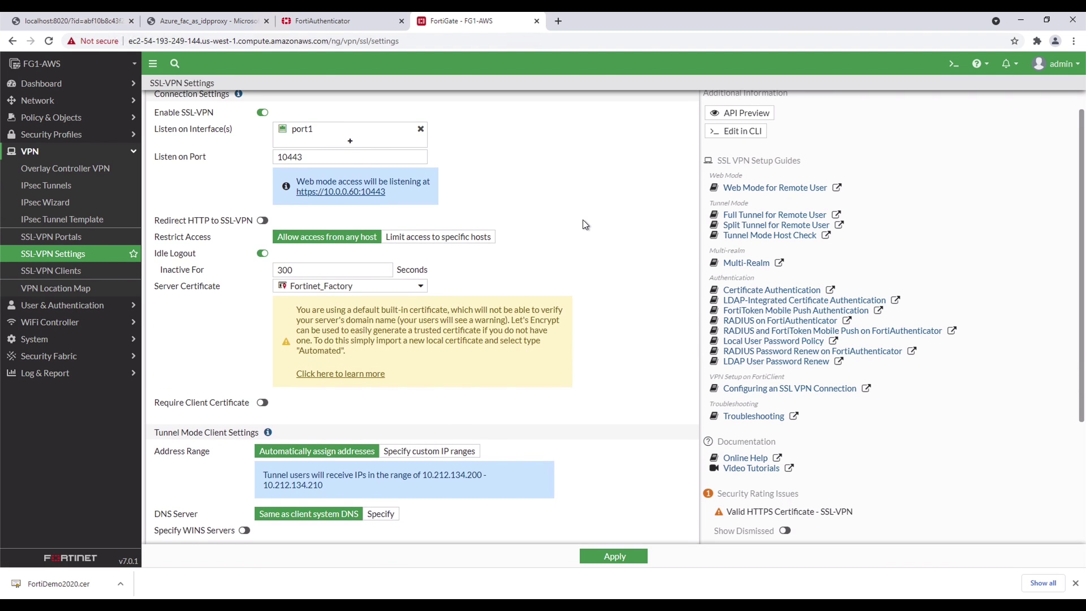
{"action": "scroll", "coordinate": [584, 224], "scroll_direction": "down", "scroll_amount": 1}
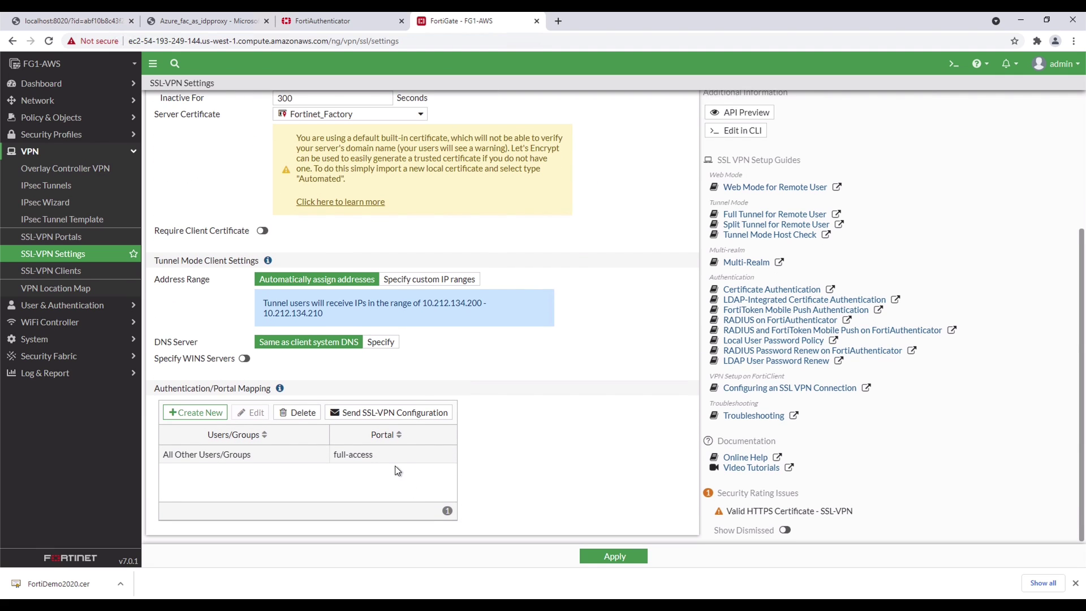
{"action": "left_click", "coordinate": [388, 456]}
{"action": "double_click", "coordinate": [387, 453]}
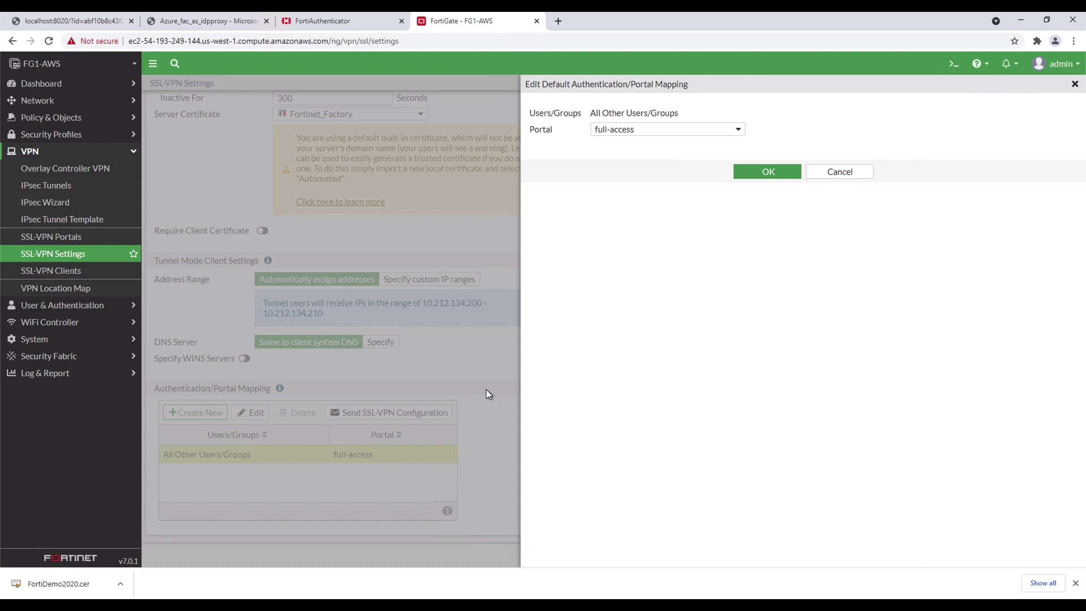
{"action": "left_click", "coordinate": [670, 133]}
{"action": "left_click", "coordinate": [660, 162]}
{"action": "left_click", "coordinate": [760, 171]}
{"action": "left_click", "coordinate": [603, 557]}
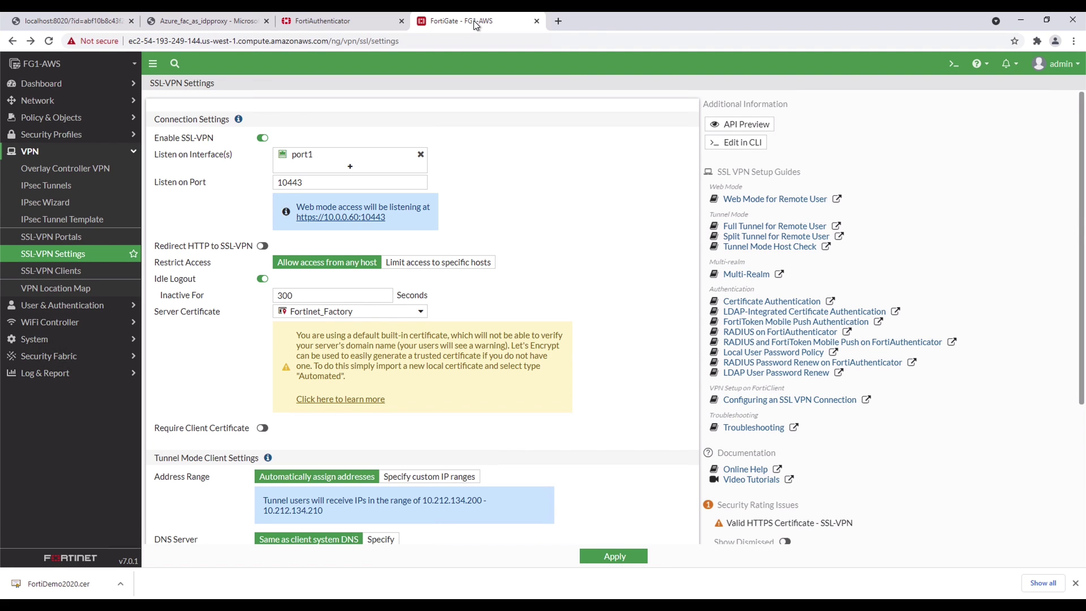
Edit 'sslvpn split tunnel access', keep the SSL-VPN tunnel interface, confirm samlproxy-sslvpn as a source, and save
{"action": "left_click", "coordinate": [84, 120]}
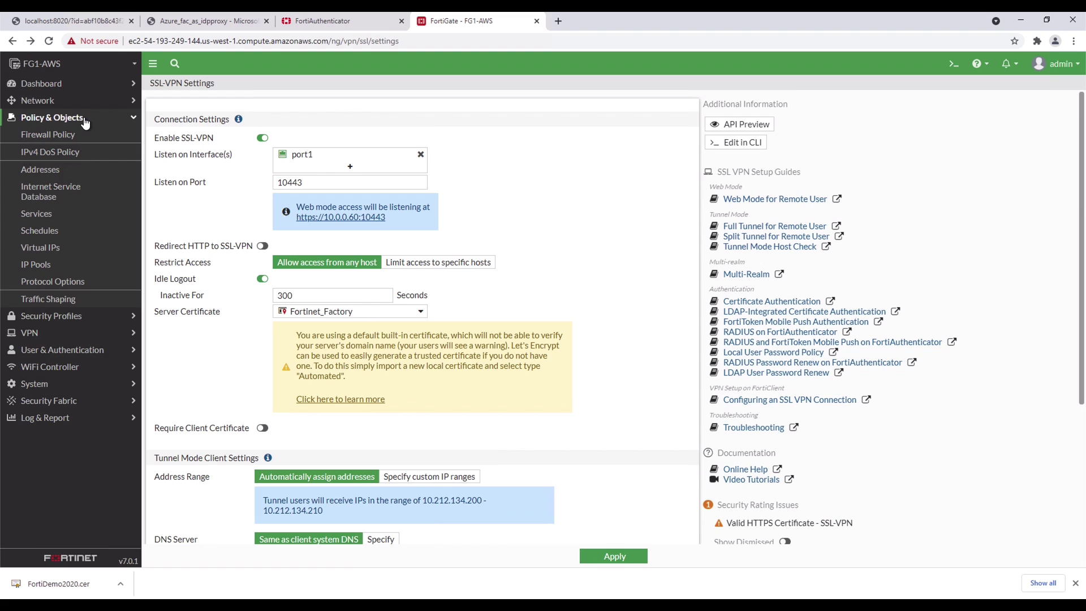
{"action": "left_click", "coordinate": [79, 136]}
{"action": "left_click", "coordinate": [150, 148]}
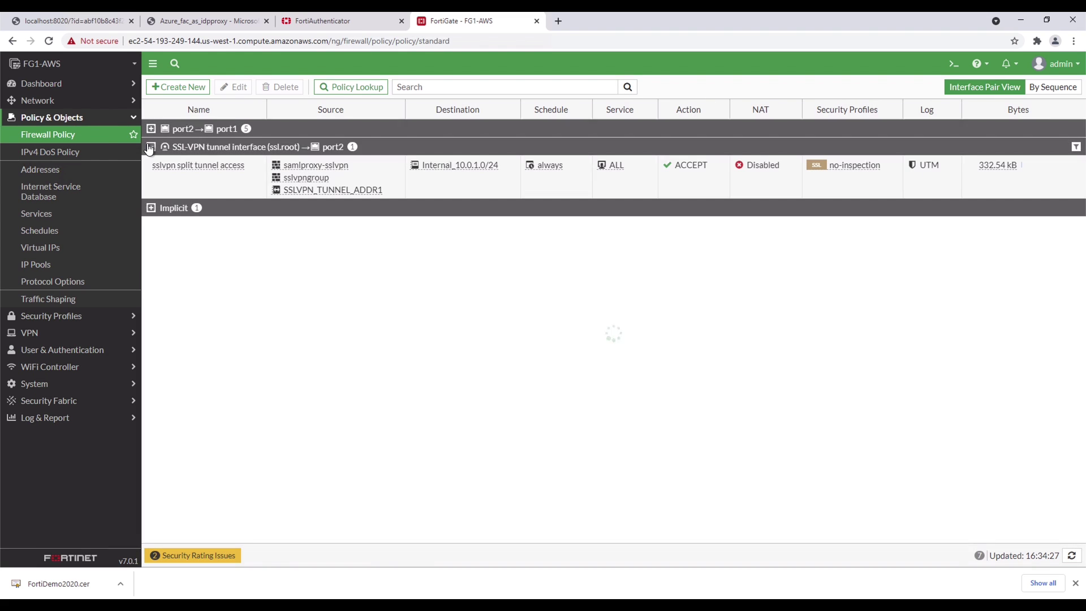
{"action": "double_click", "coordinate": [186, 164]}
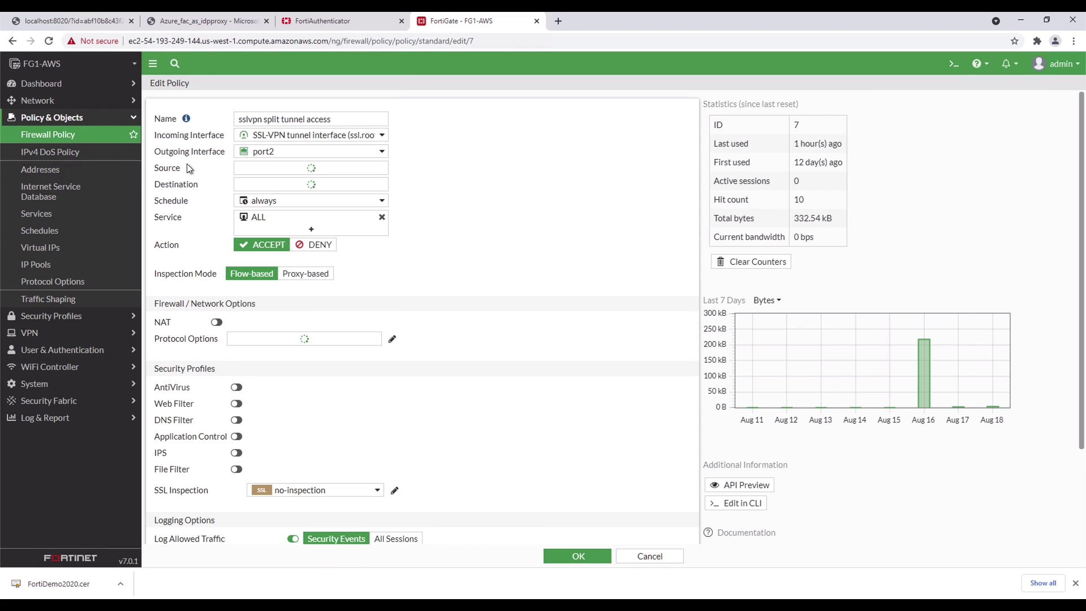
{"action": "left_click", "coordinate": [392, 136]}
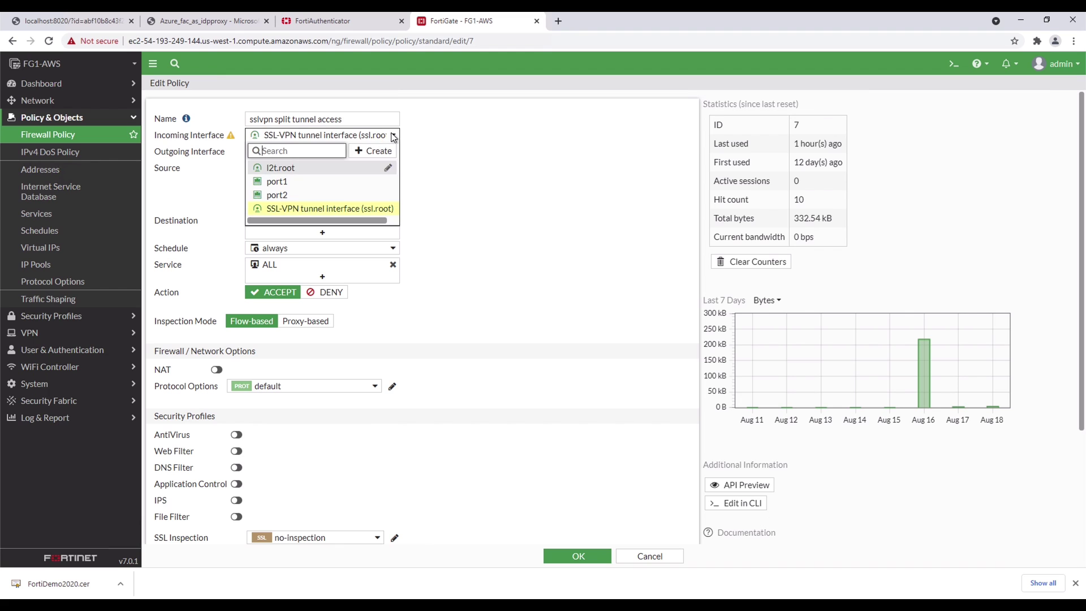
{"action": "left_click", "coordinate": [376, 210]}
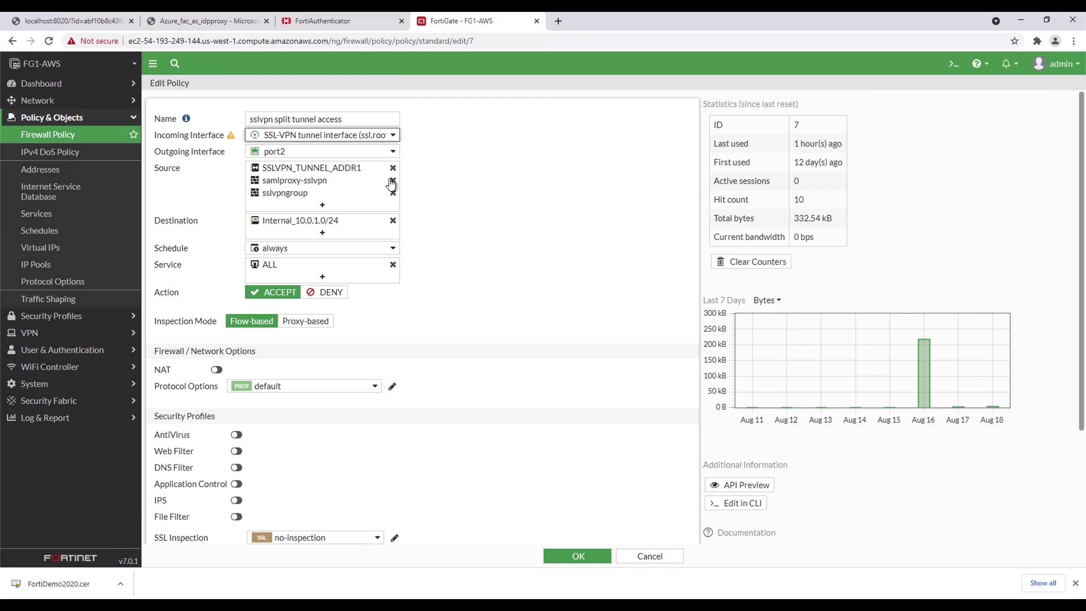
{"action": "left_click", "coordinate": [356, 186]}
{"action": "left_click", "coordinate": [599, 126]}
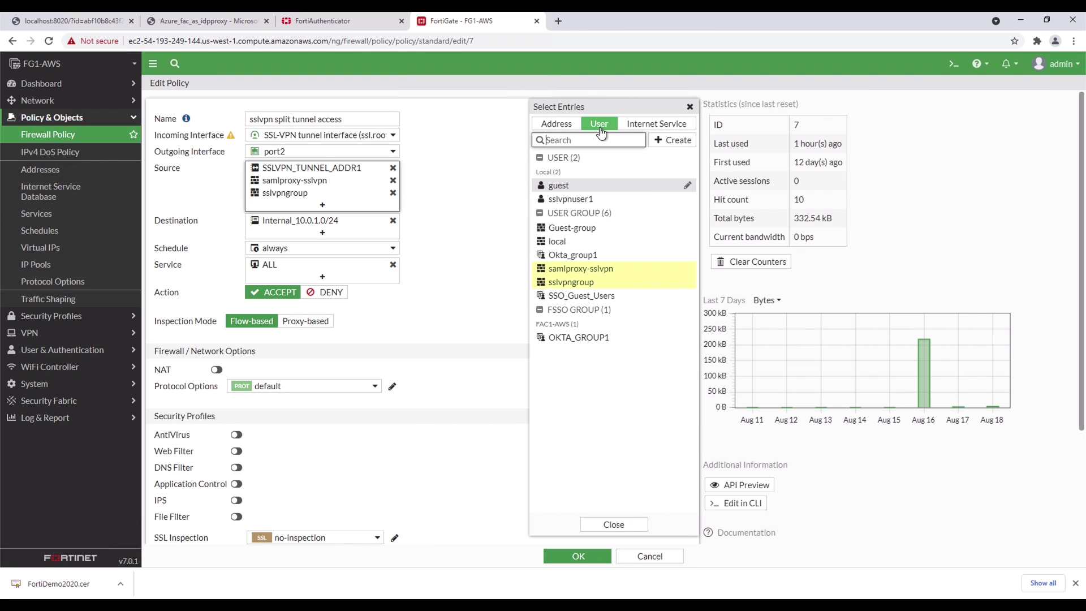
{"action": "mouse_move", "coordinate": [604, 272]}
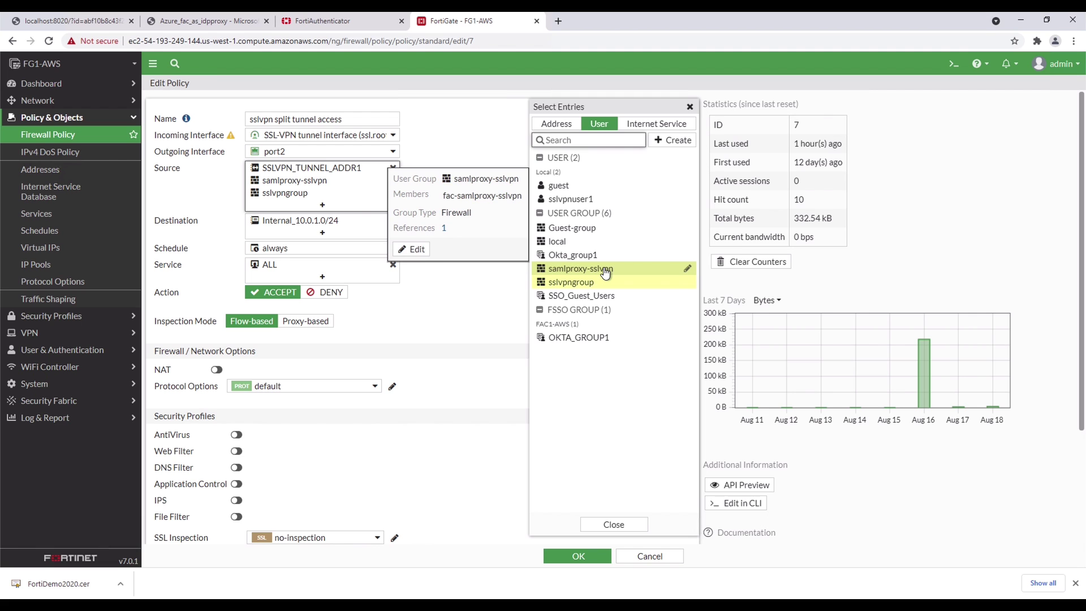
{"action": "left_click", "coordinate": [446, 341]}
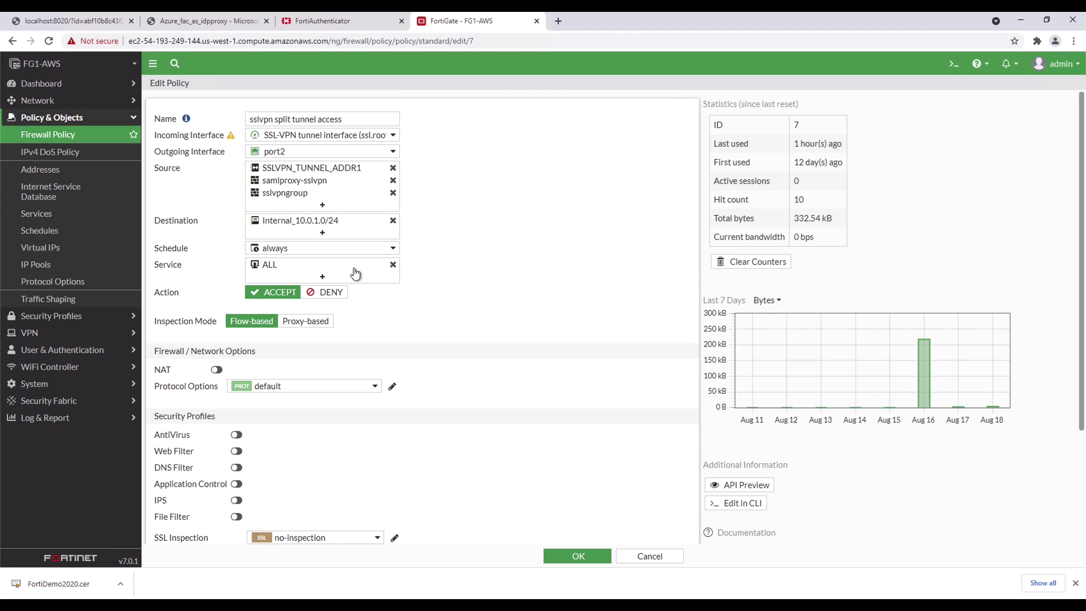
{"action": "left_click", "coordinate": [592, 554]}
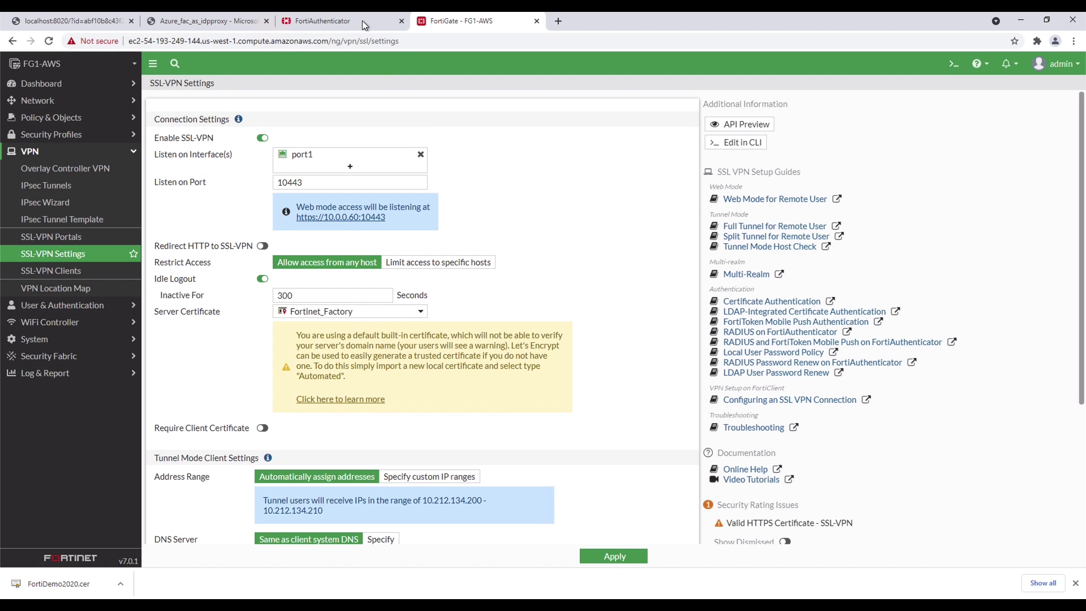
Import the All users group of remote SAML users from Azure_fac_as_idpproxy
{"action": "left_click", "coordinate": [356, 20]}
{"action": "left_click", "coordinate": [68, 130]}
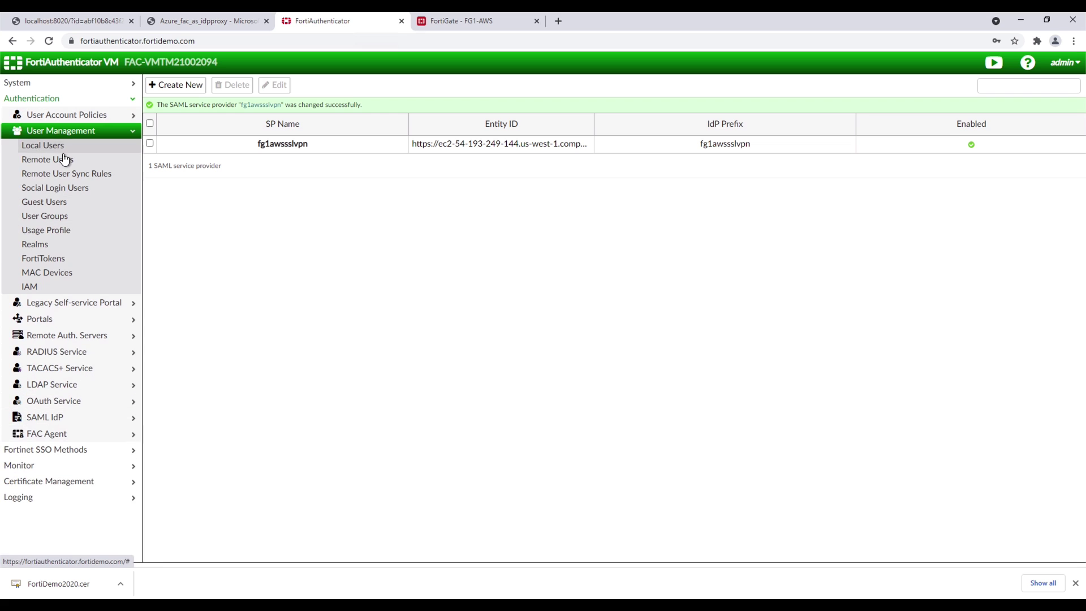
{"action": "left_click", "coordinate": [65, 157]}
{"action": "left_click", "coordinate": [1061, 86]}
{"action": "left_click", "coordinate": [246, 84]}
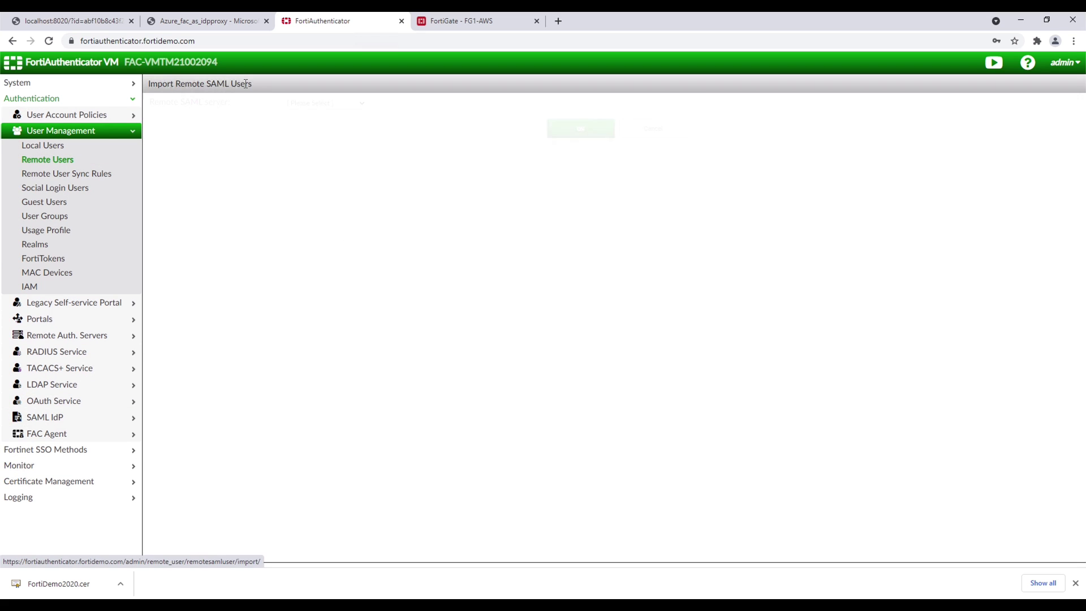
{"action": "left_click", "coordinate": [299, 100]}
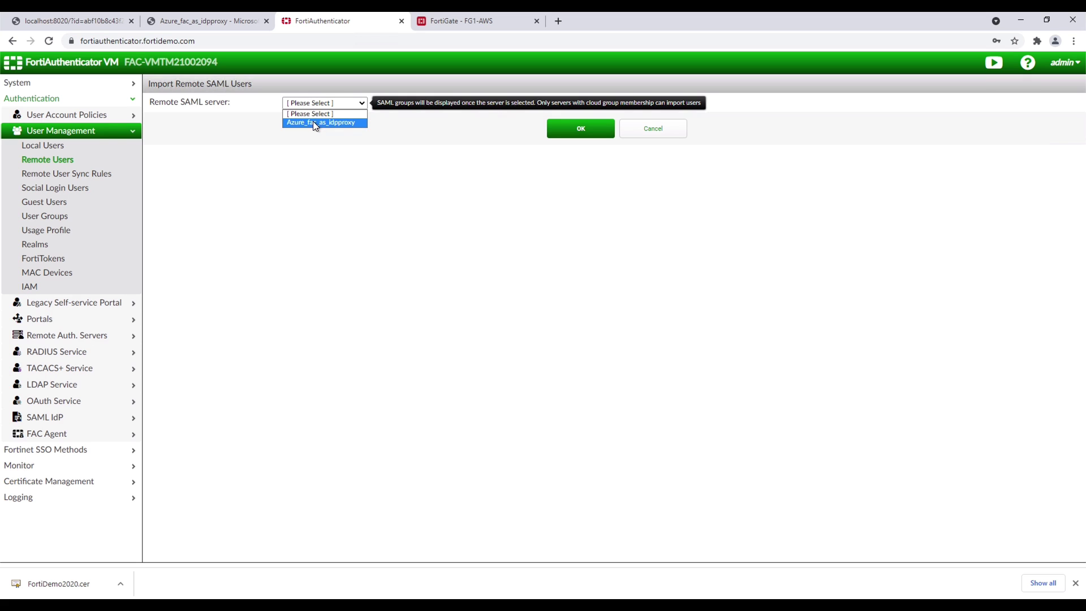
{"action": "left_click", "coordinate": [313, 122]}
{"action": "left_click", "coordinate": [443, 121]}
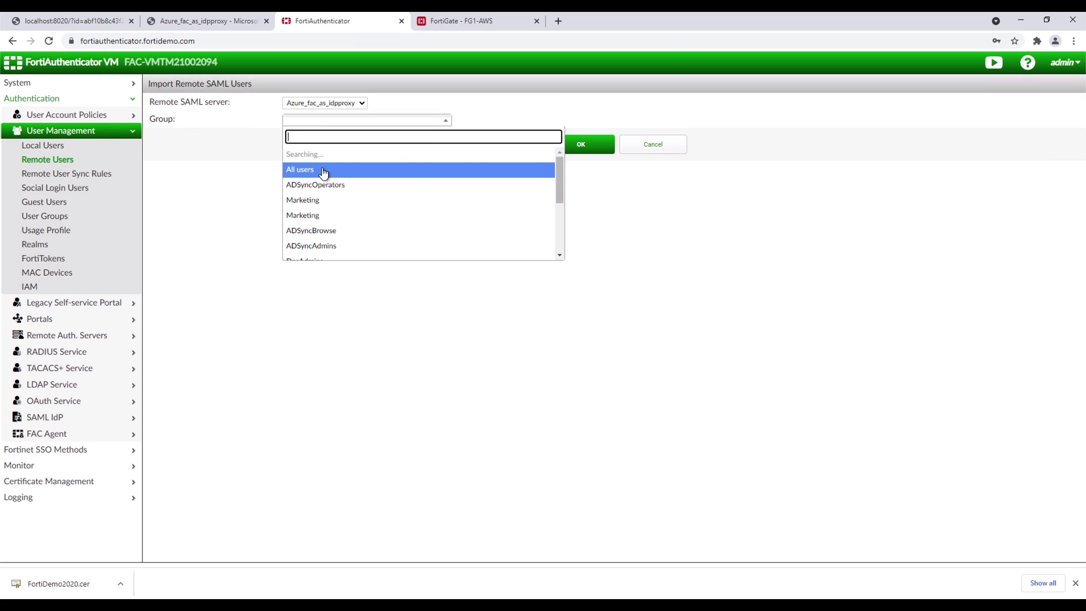
{"action": "left_click", "coordinate": [324, 172]}
{"action": "left_click", "coordinate": [582, 144]}
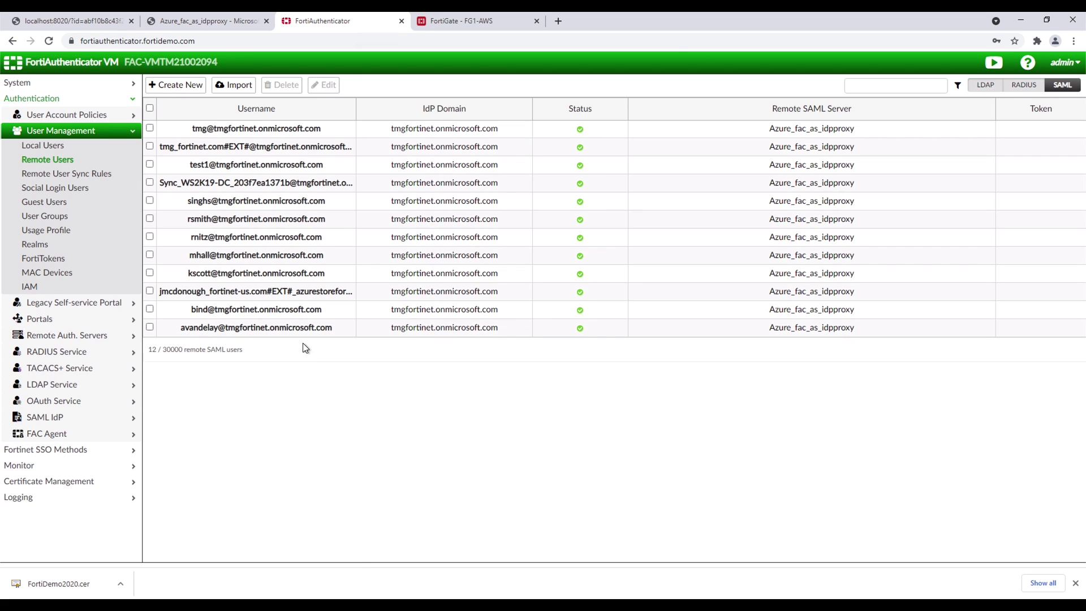
Enable OTP on an imported user with an available FortiToken Mobile token and save
{"action": "left_click", "coordinate": [303, 328]}
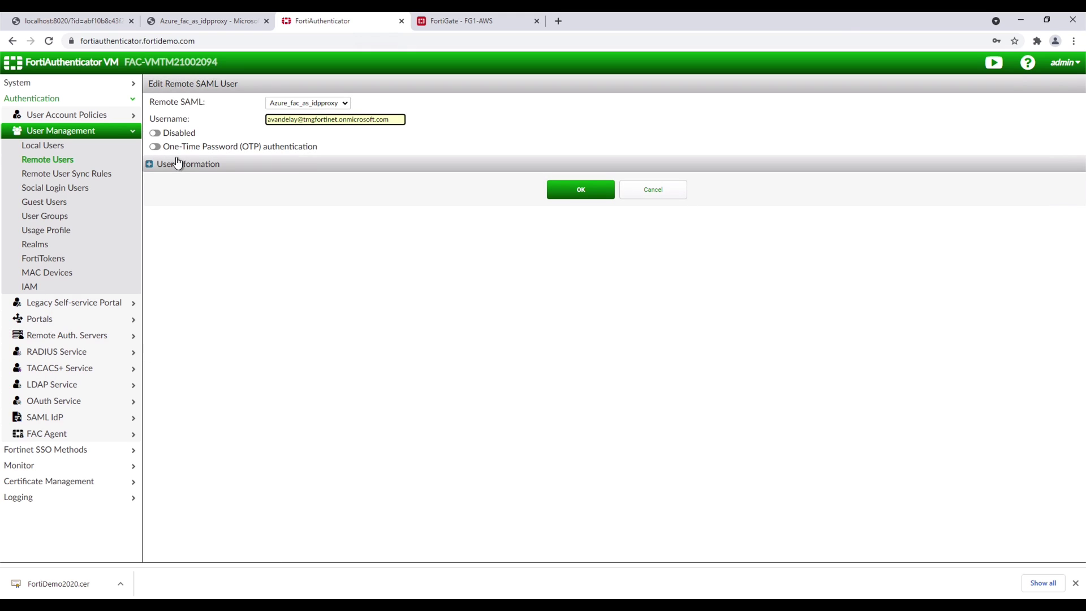
{"action": "left_click", "coordinate": [155, 146]}
{"action": "left_click", "coordinate": [309, 162]}
{"action": "left_click", "coordinate": [348, 177]}
{"action": "left_click", "coordinate": [365, 194]}
{"action": "left_click", "coordinate": [356, 245]}
{"action": "left_click", "coordinate": [150, 247]}
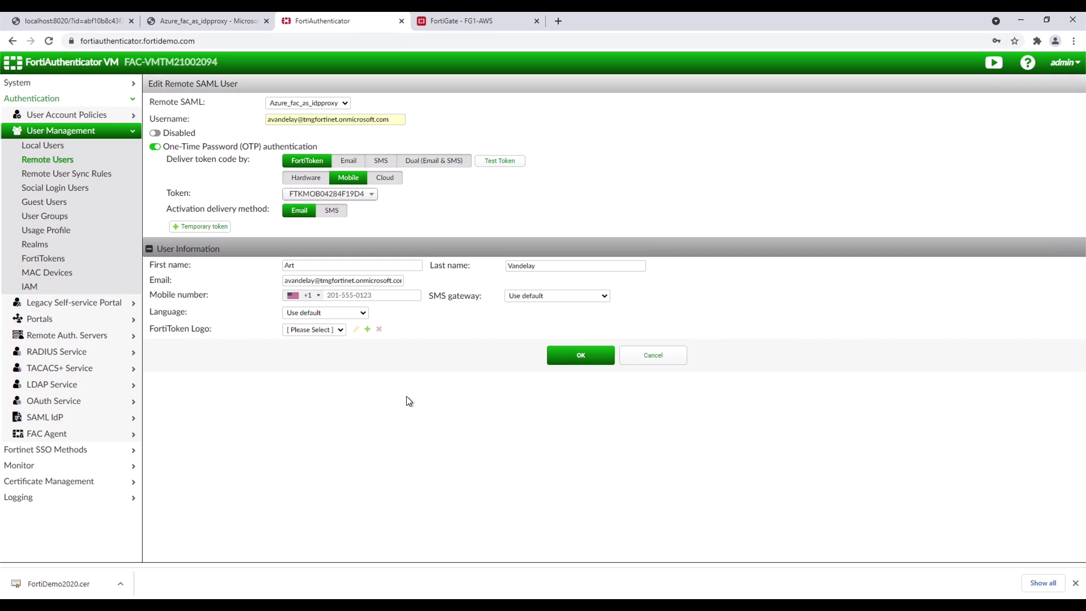
{"action": "left_click", "coordinate": [572, 362]}
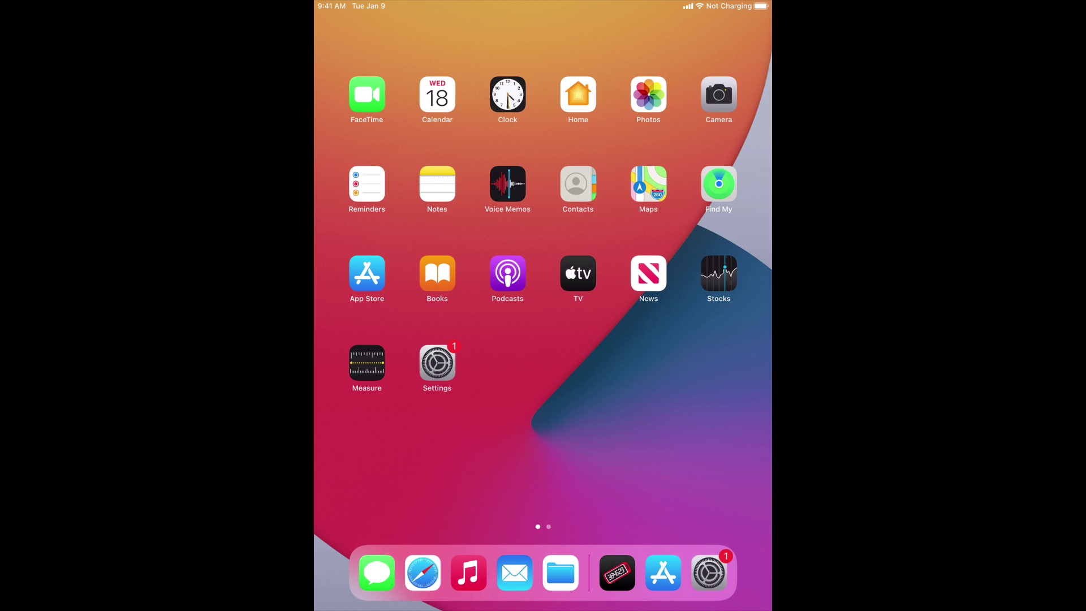
Launch FortiToken Mobile and start adding a new token from a barcode
{"action": "left_click", "coordinate": [616, 572]}
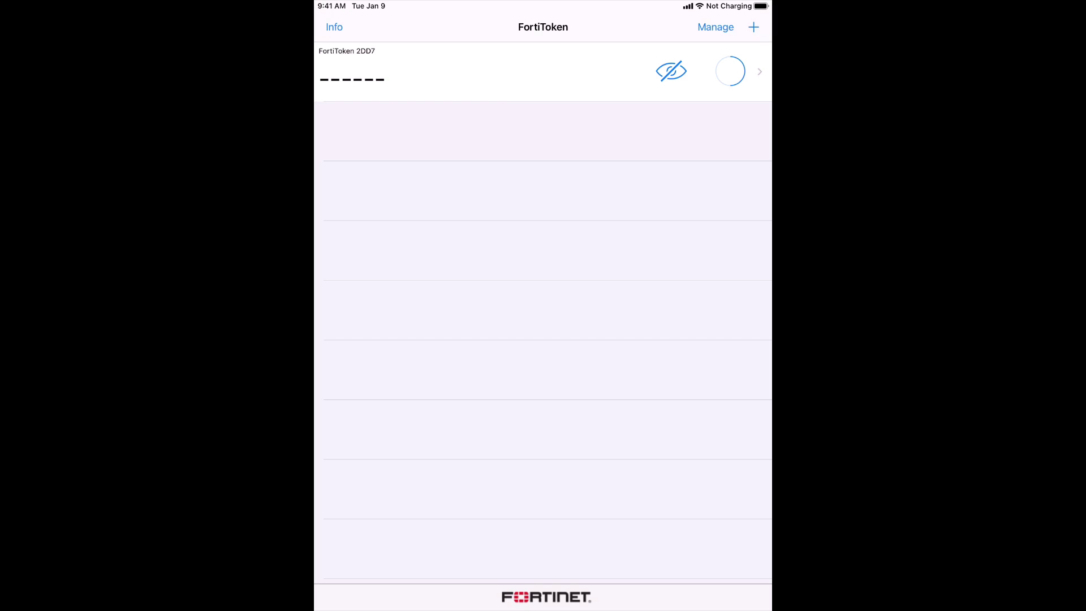
{"action": "left_click", "coordinate": [753, 26]}
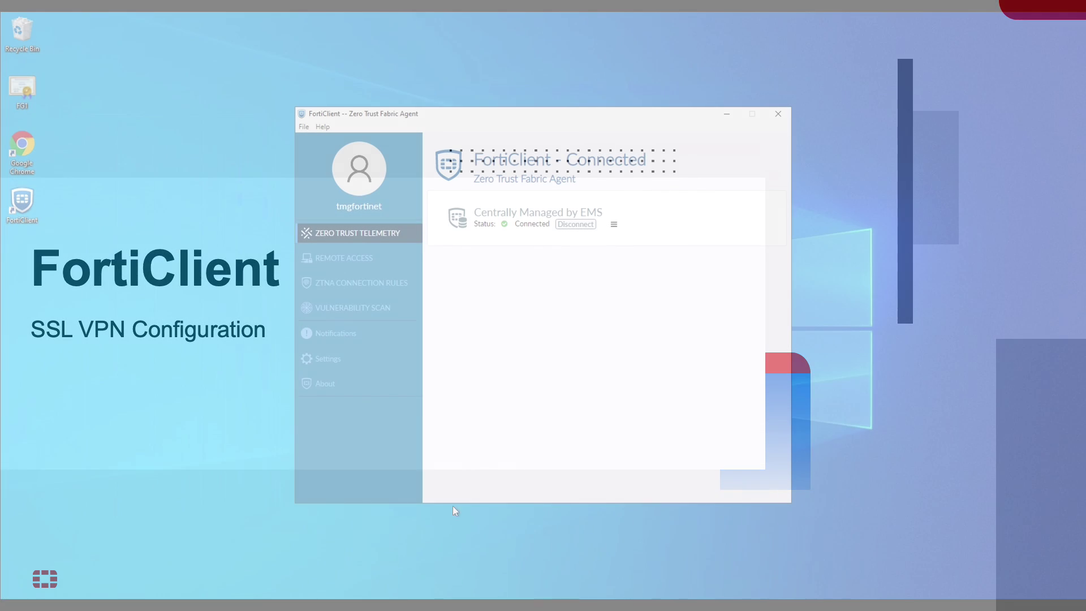
Save a FortiClient VPN named 'SSL-VPN' to the pasted gateway on port 10443 with SSO enabled
{"action": "left_click", "coordinate": [365, 260]}
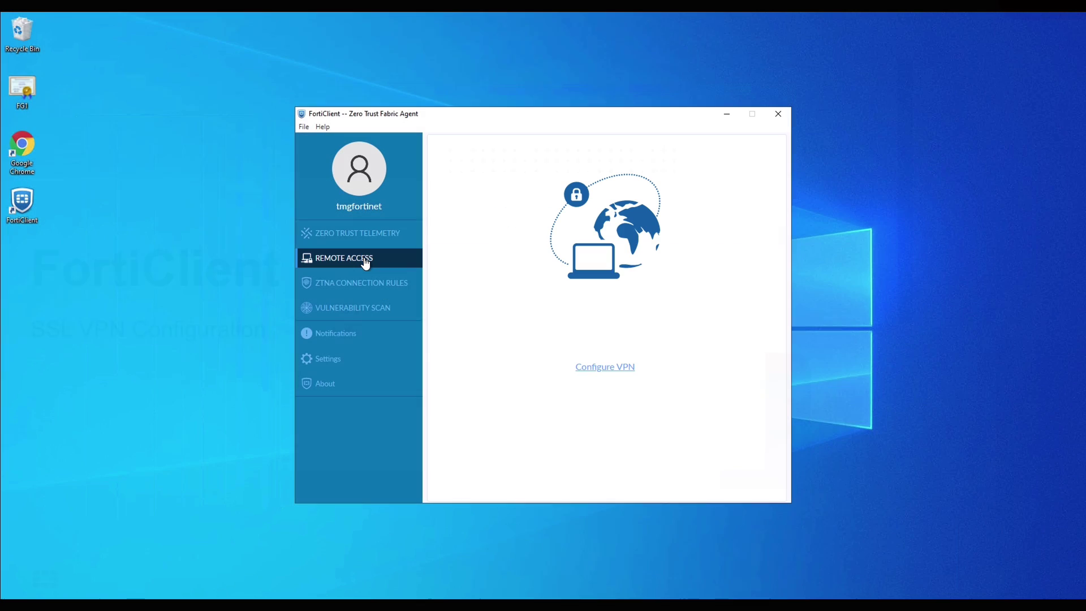
{"action": "left_click", "coordinate": [583, 368]}
{"action": "left_click", "coordinate": [563, 195]}
{"action": "type", "text": "SSL-VPN"}
{"action": "left_click", "coordinate": [557, 229]}
{"action": "type", "text": "-54-193-249-144.us-west-1.compute.amazonaws.com"}
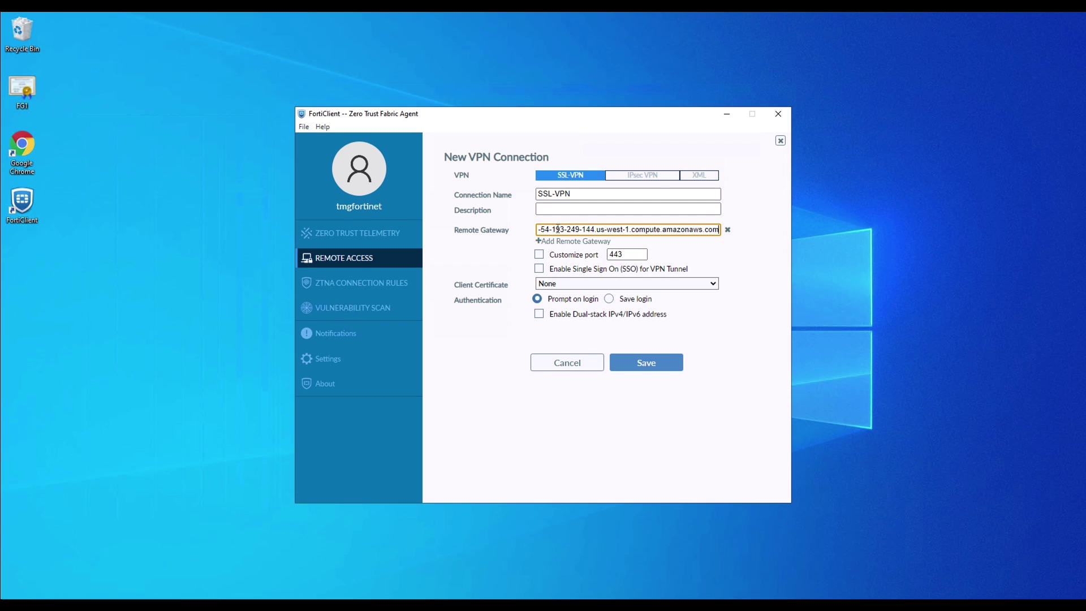
{"action": "left_click", "coordinate": [539, 255]}
{"action": "left_click", "coordinate": [610, 254]}
{"action": "type", "text": "10"}
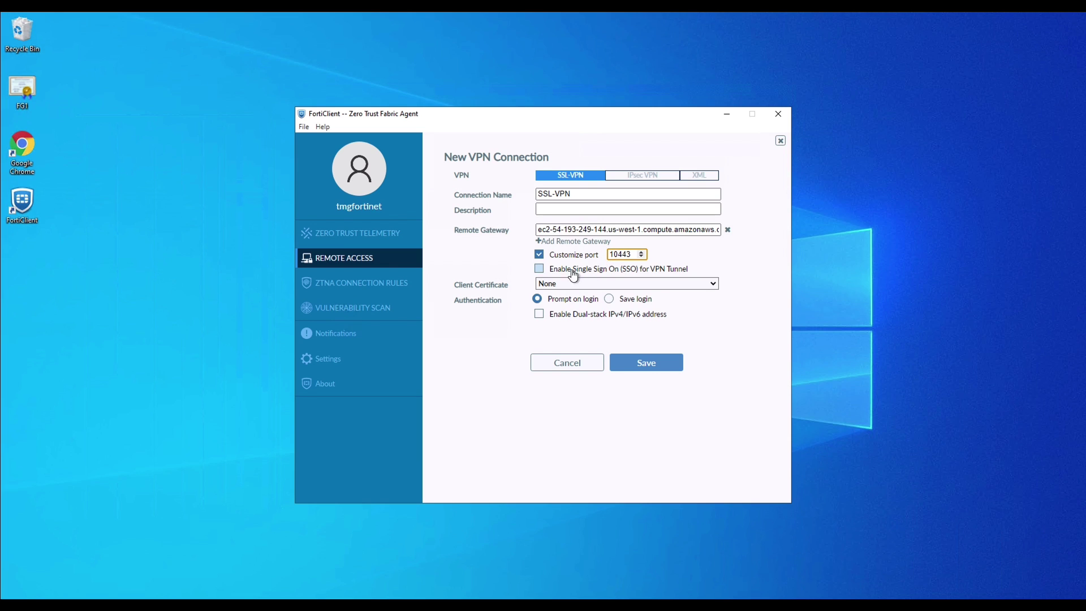
{"action": "left_click", "coordinate": [539, 268]}
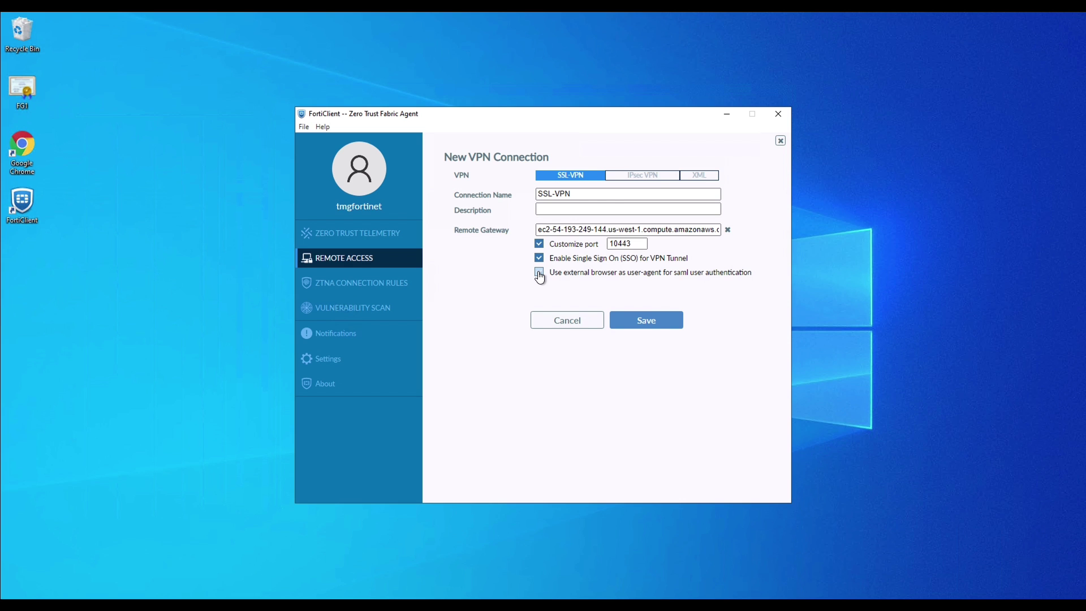
{"action": "left_click", "coordinate": [631, 327]}
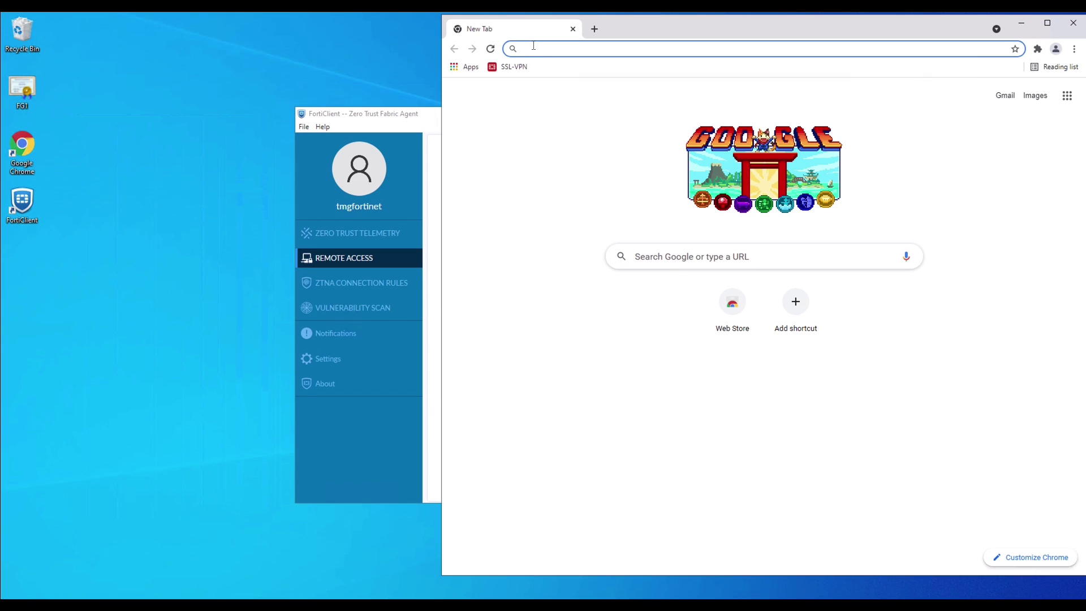
Load the gateway address on port 10443 in the browser
{"action": "type", "text": "ec2-54-193-249-144.us-west-1.compute.amazonaws.com:"}
{"action": "type", "text": "10443"}
{"action": "key", "text": "Return"}
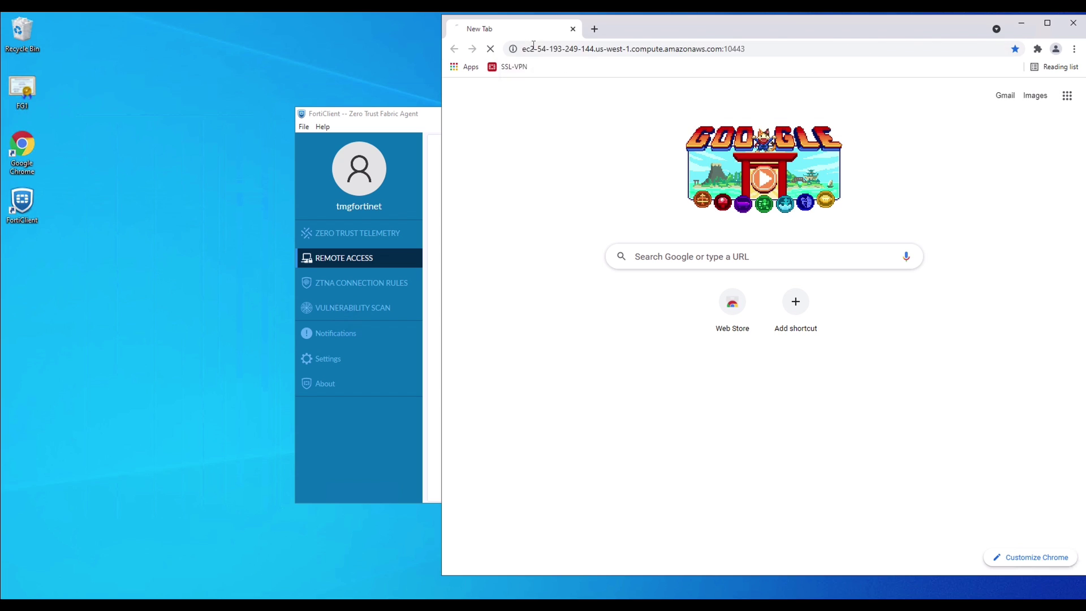